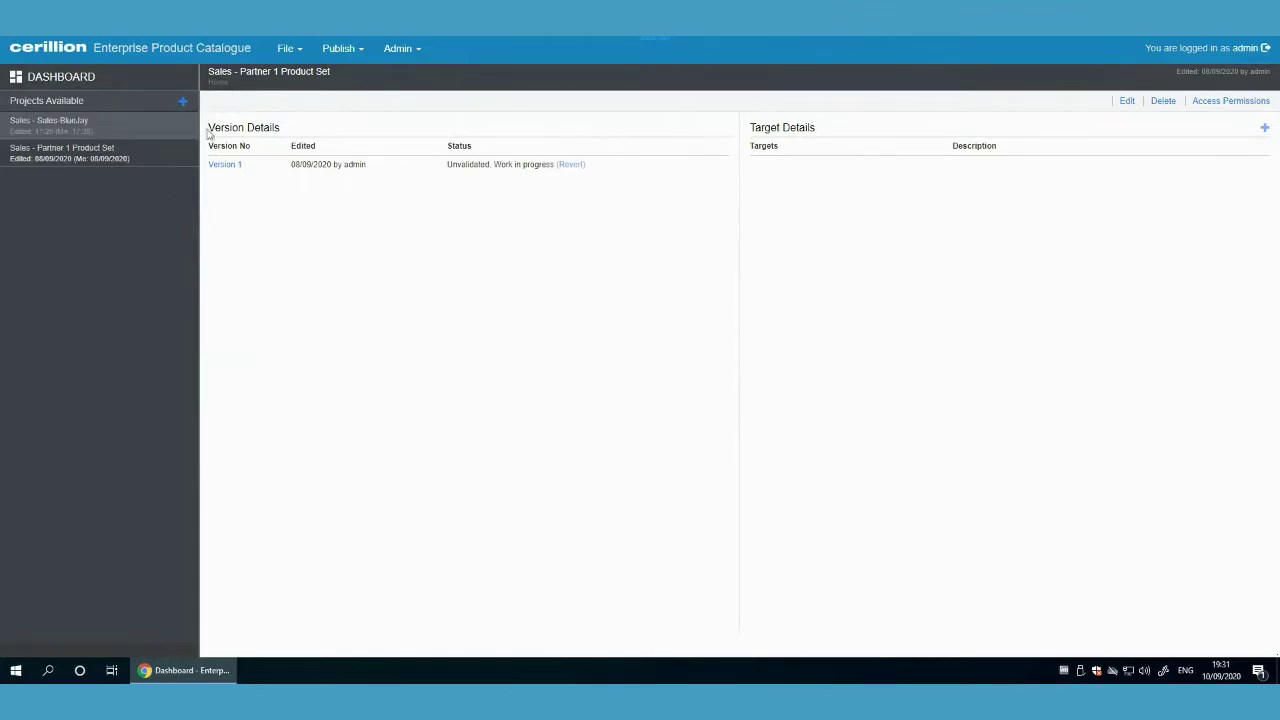
- Check the Sales-BlueJay versions, the Publish and Admin menus and the User Access list, then return to the dashboard
{"action": "left_click", "coordinate": [98, 135]}
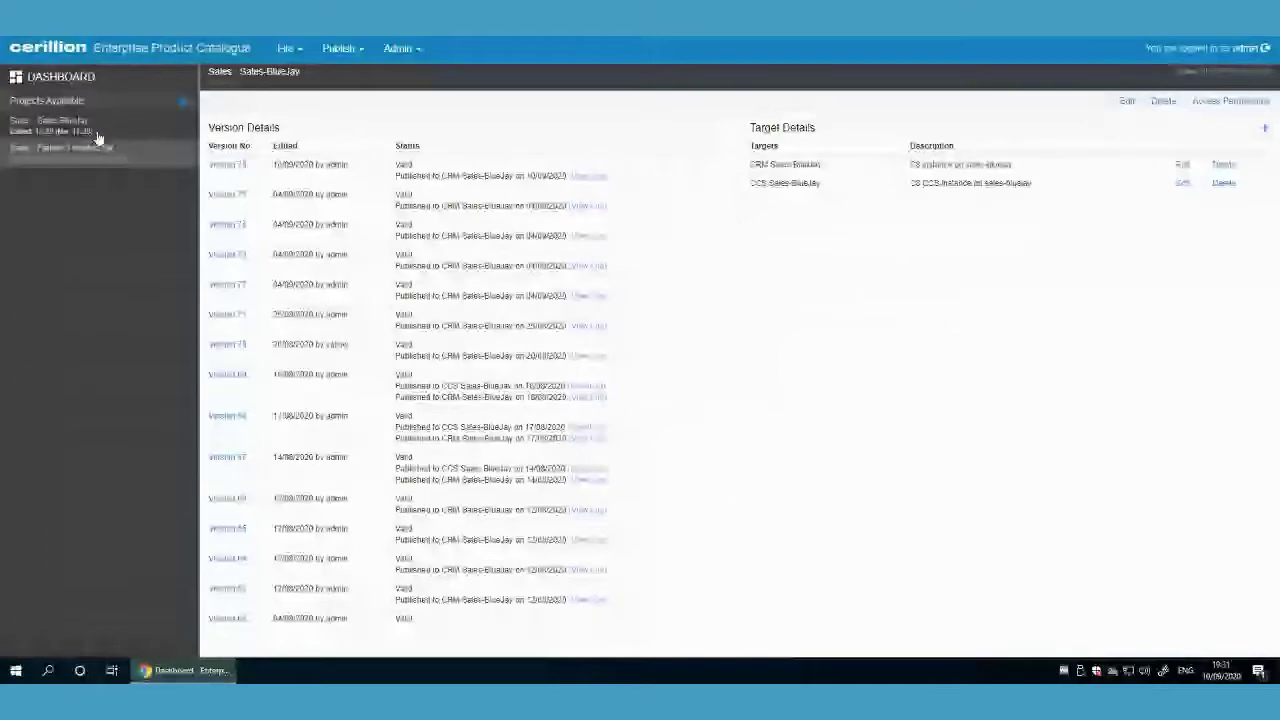
{"action": "left_click", "coordinate": [393, 52]}
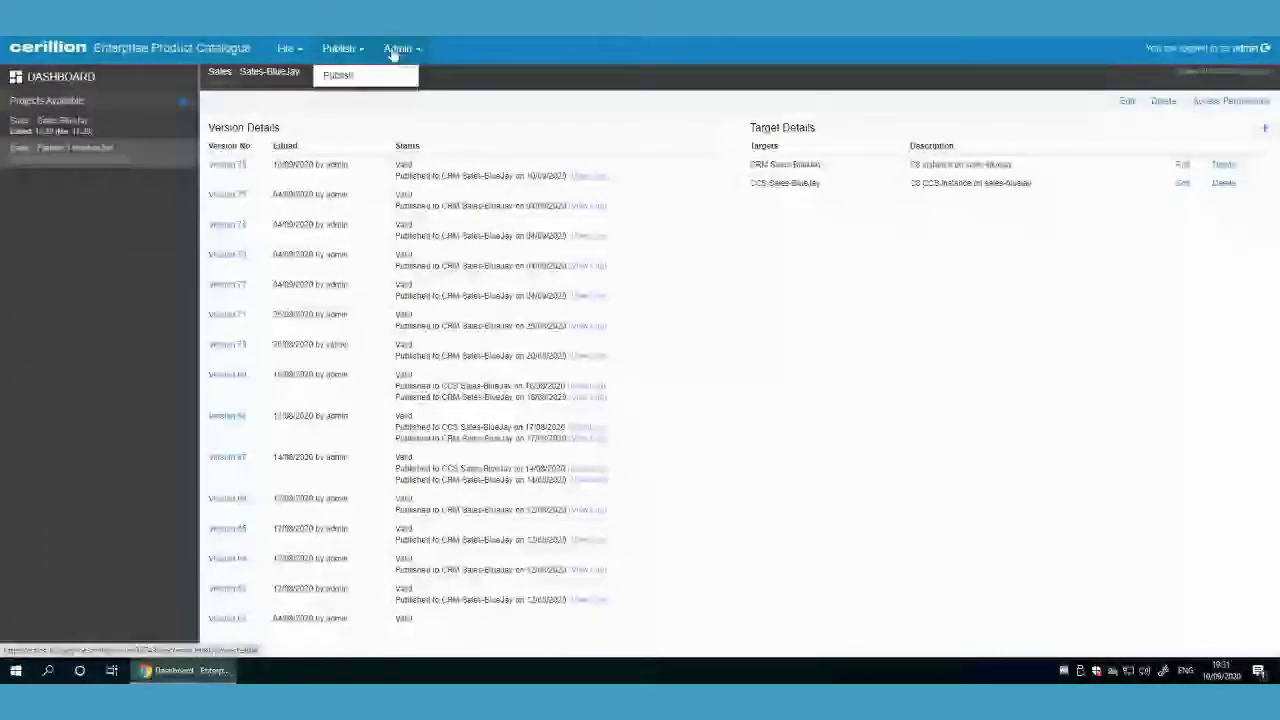
{"action": "left_click", "coordinate": [395, 50]}
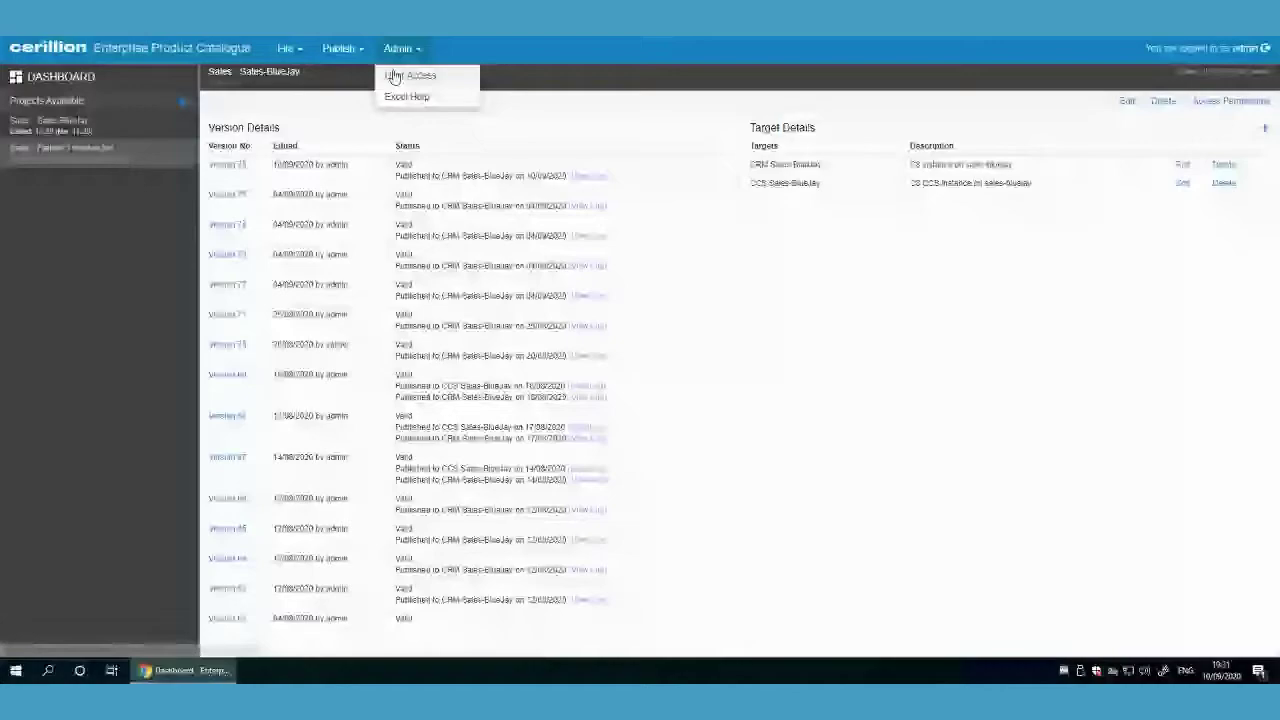
{"action": "left_click", "coordinate": [400, 76]}
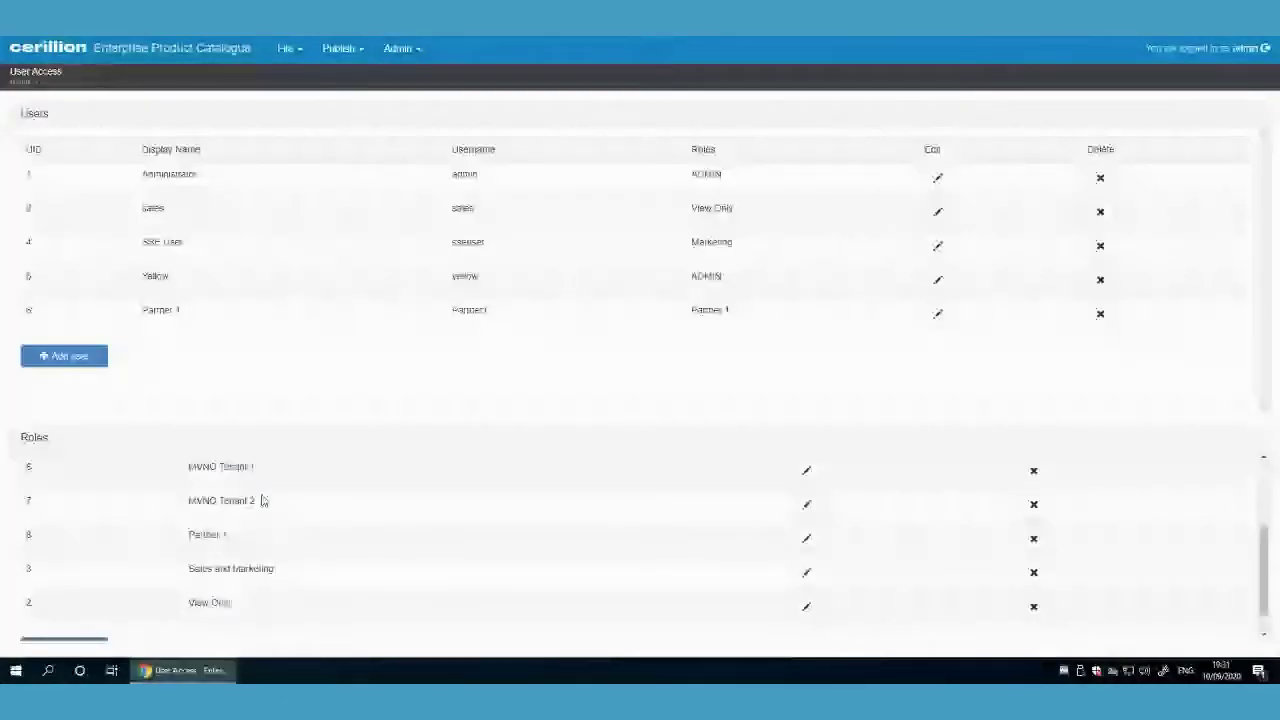
{"action": "key", "text": "alt+Left"}
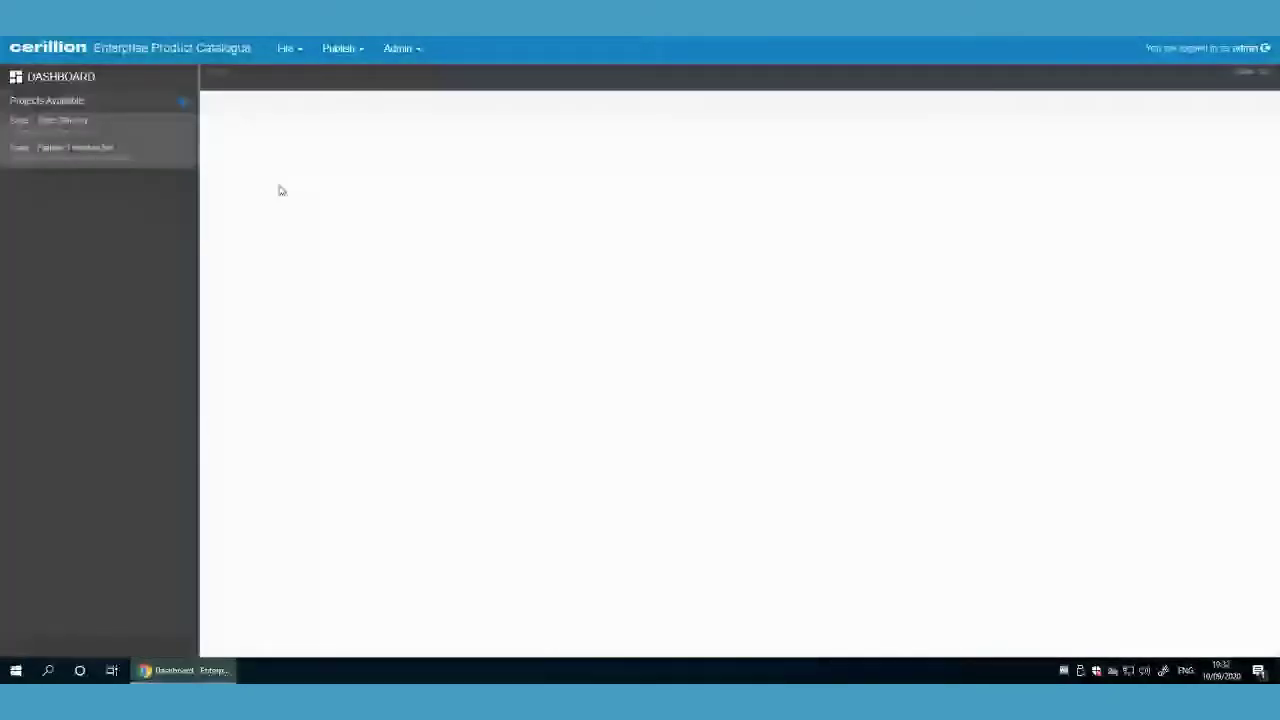
- In the SALESMANAGER catalogue view, pick Cerillicom IOT under the x 32 group and expand its tree
{"action": "key", "text": "alt+Left"}
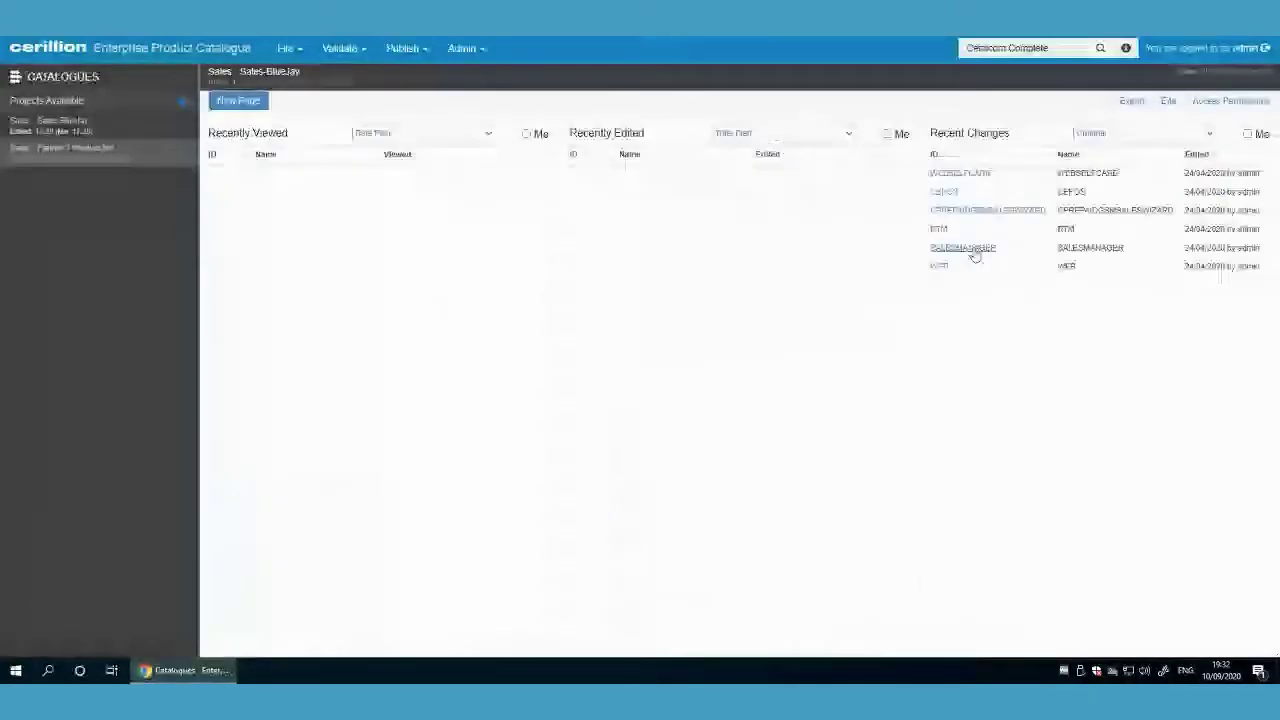
{"action": "left_click", "coordinate": [971, 250]}
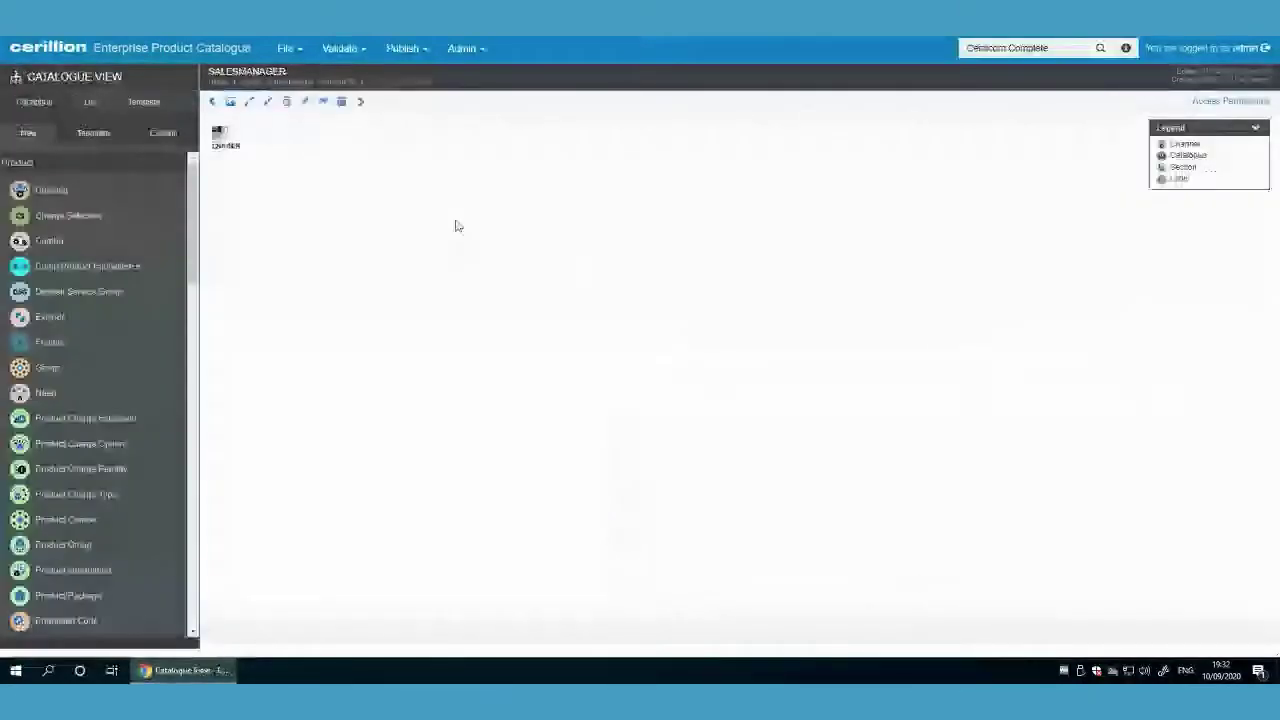
{"action": "left_click", "coordinate": [737, 293]}
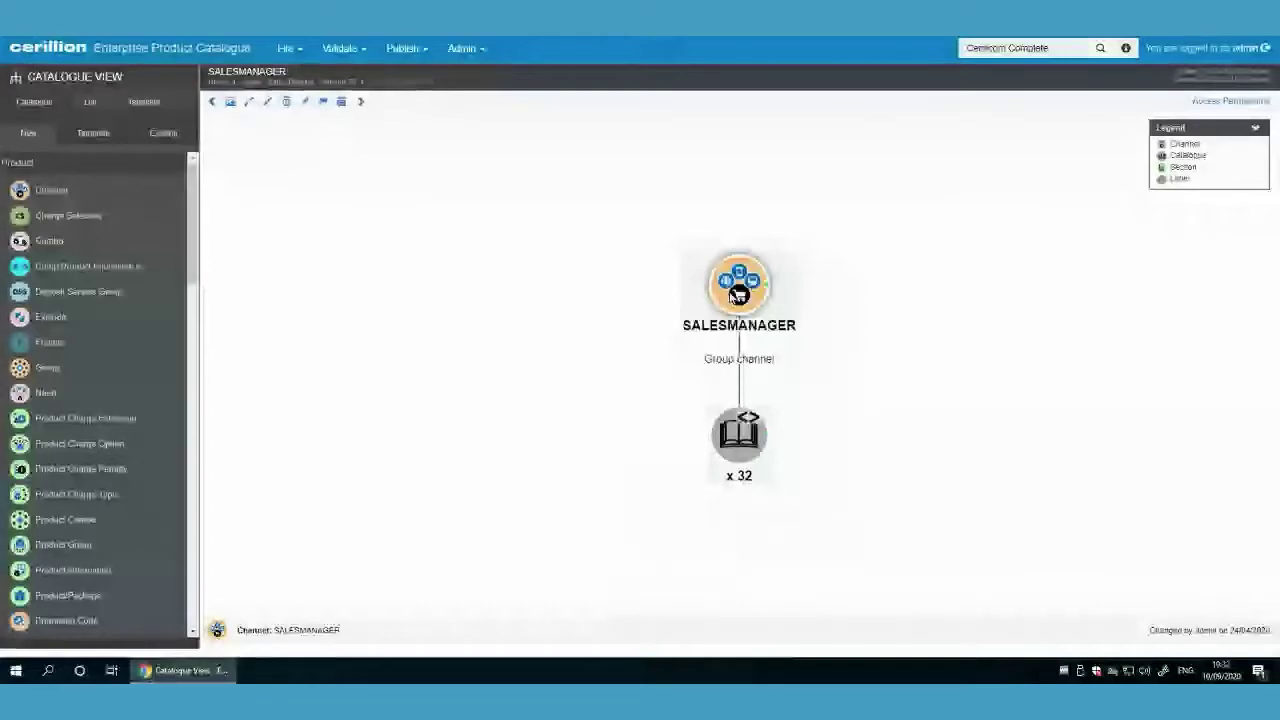
{"action": "left_click", "coordinate": [738, 434]}
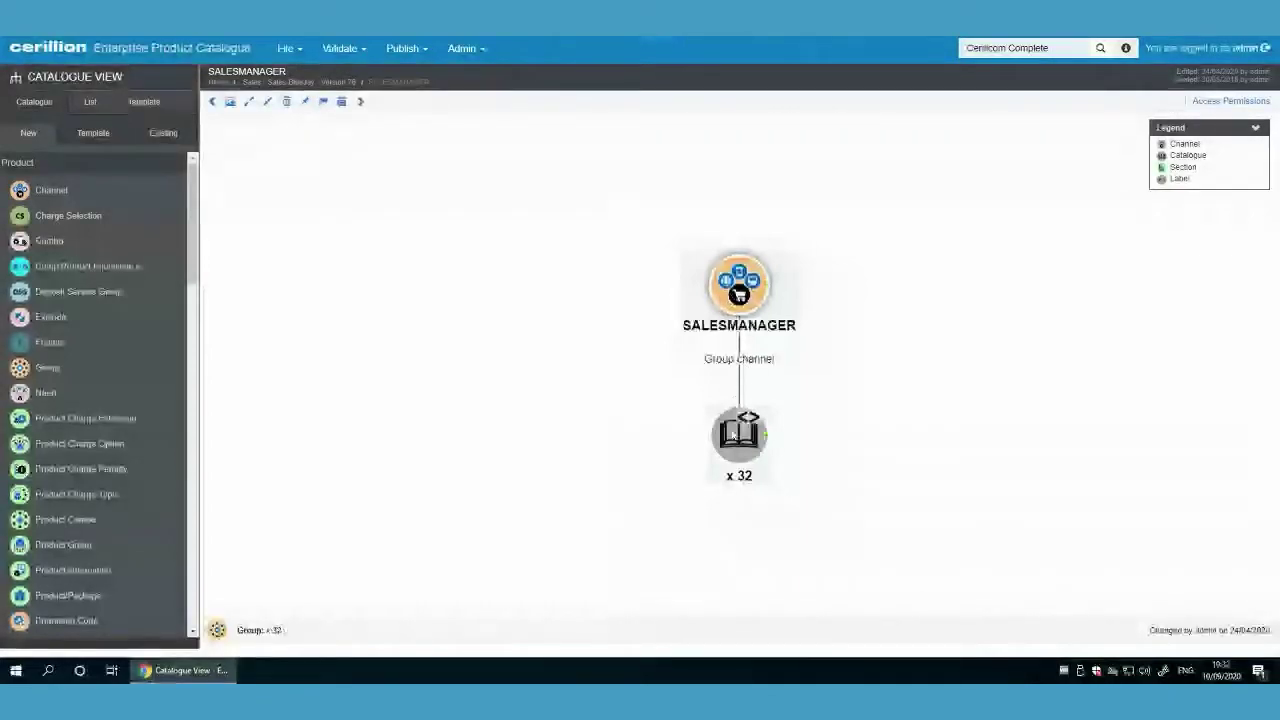
{"action": "right_click", "coordinate": [736, 433]}
{"action": "left_click", "coordinate": [772, 443]}
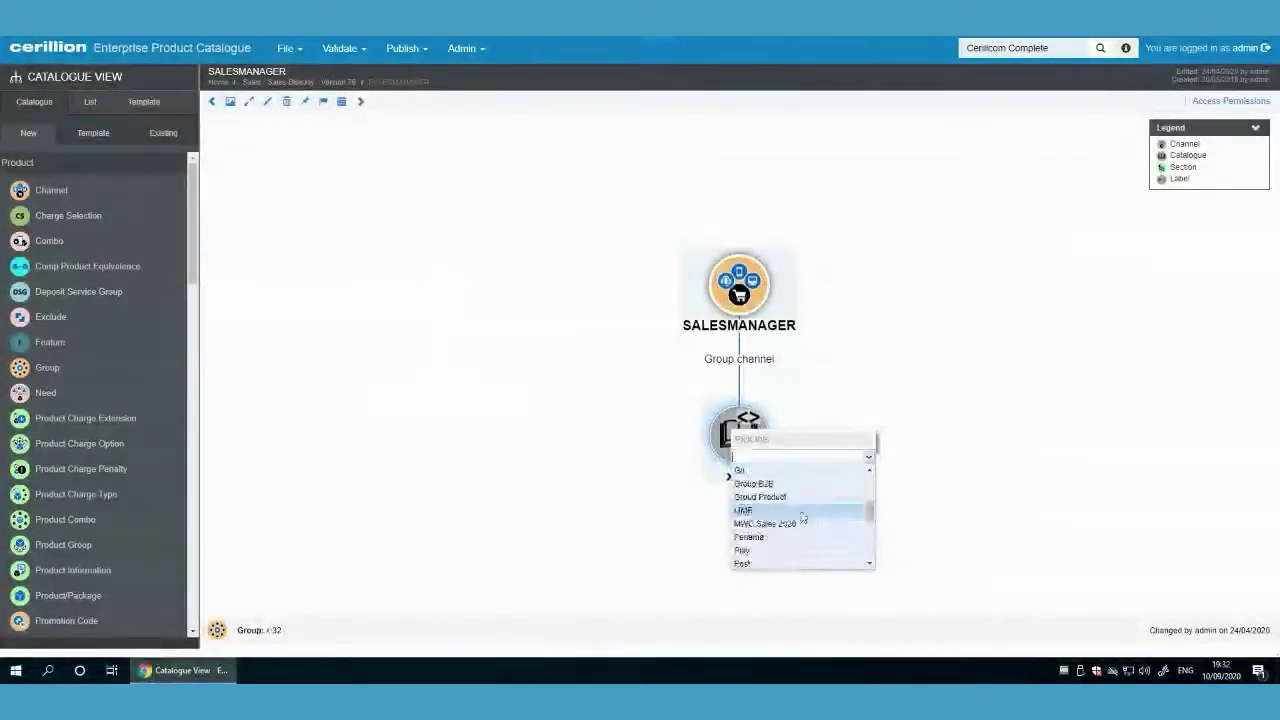
{"action": "left_click", "coordinate": [795, 537]}
{"action": "right_click", "coordinate": [748, 444]}
{"action": "left_click", "coordinate": [770, 452]}
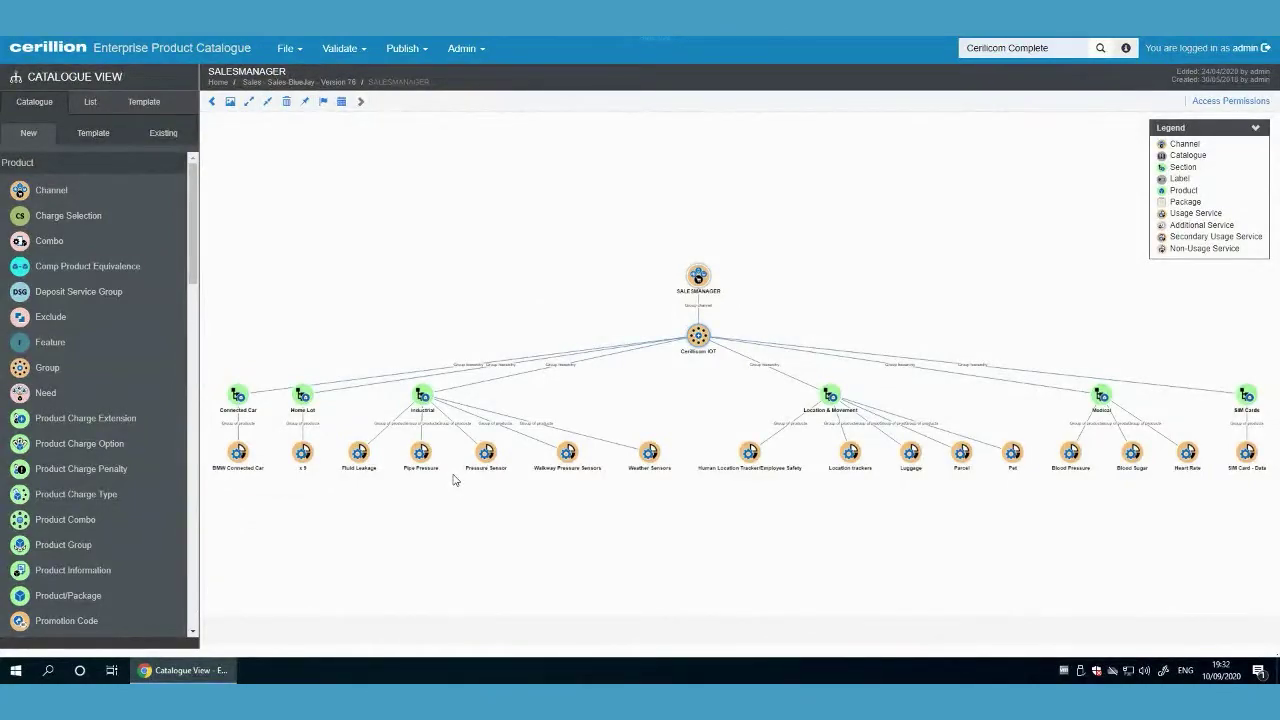
- Inspect Pipe Pressure's properties without changes, then clear the view to an empty page
{"action": "left_click", "coordinate": [421, 453]}
{"action": "double_click", "coordinate": [421, 453]}
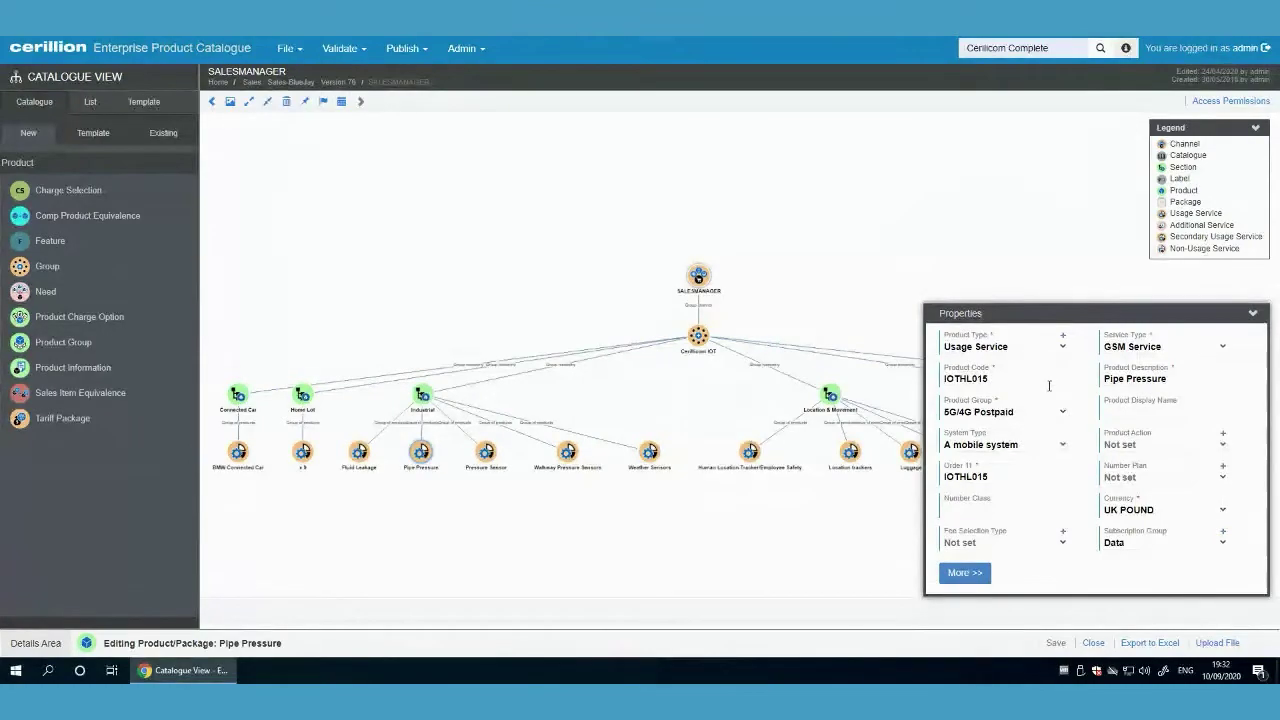
{"action": "left_click", "coordinate": [1093, 643]}
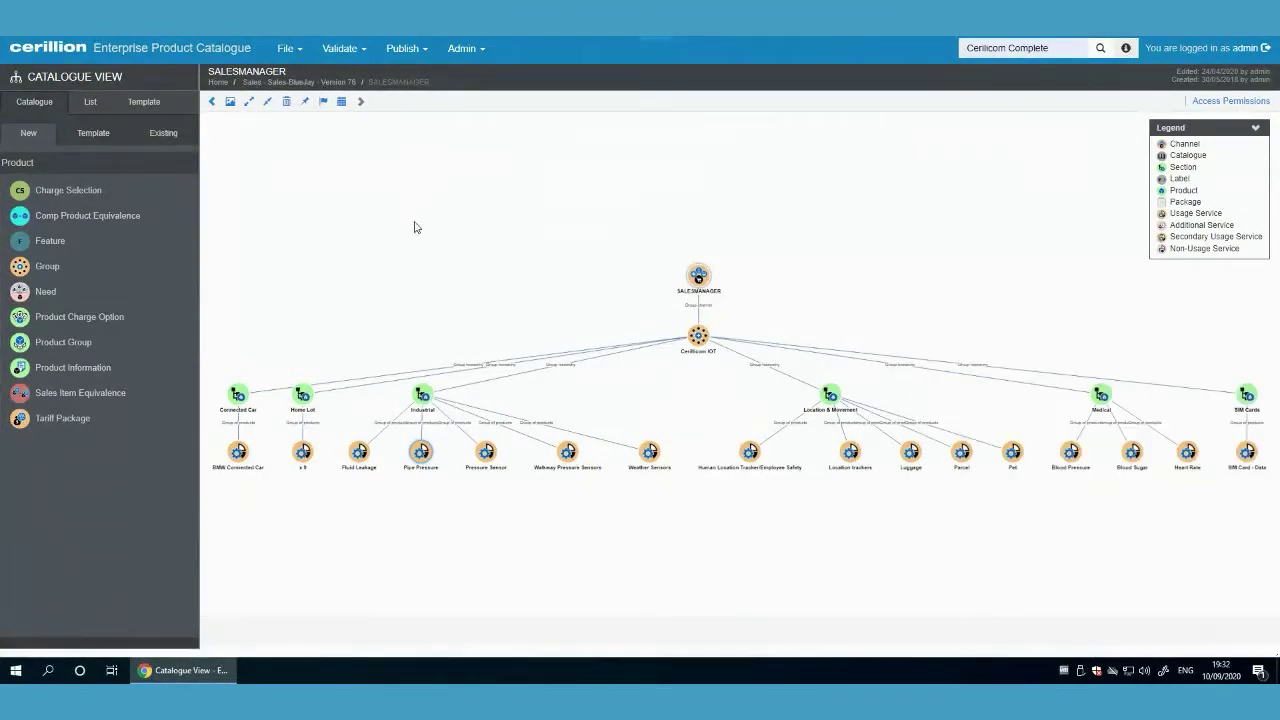
{"action": "left_click", "coordinate": [286, 102]}
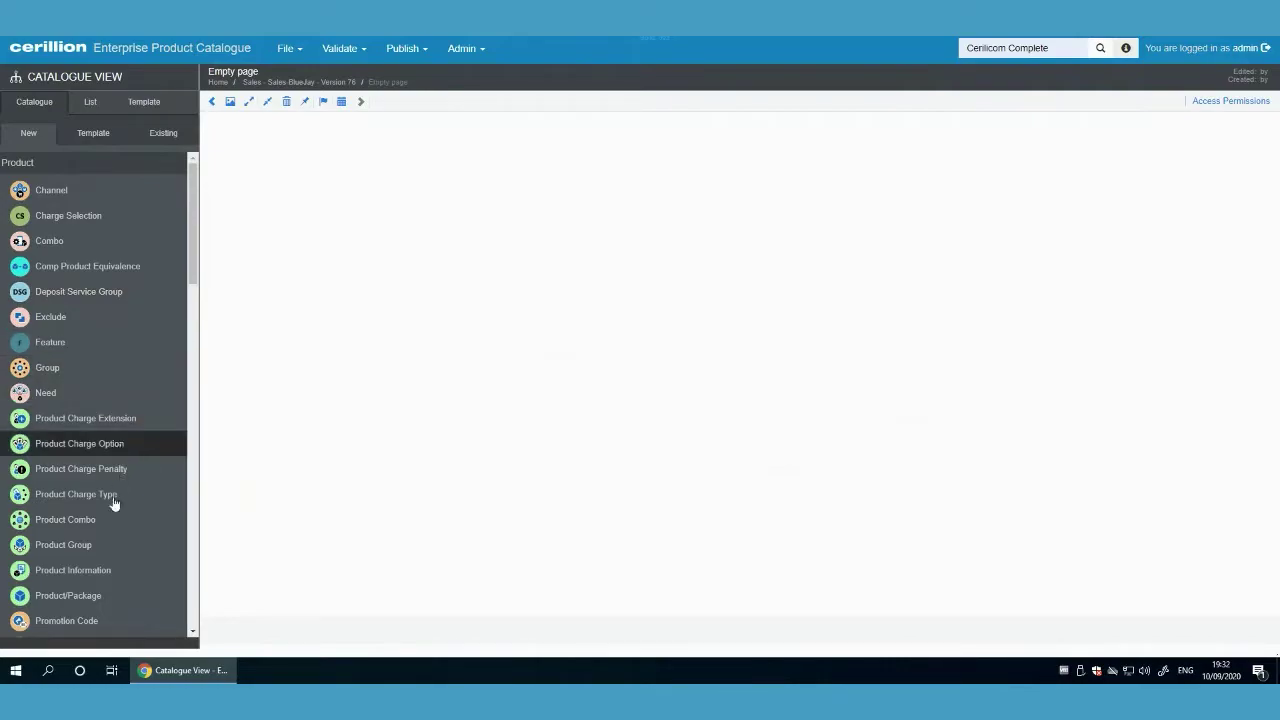
- Place a new Product/Package with product type Package and service type Low Latency Slice
{"action": "scroll", "coordinate": [104, 519], "scroll_direction": "down", "scroll_amount": 3}
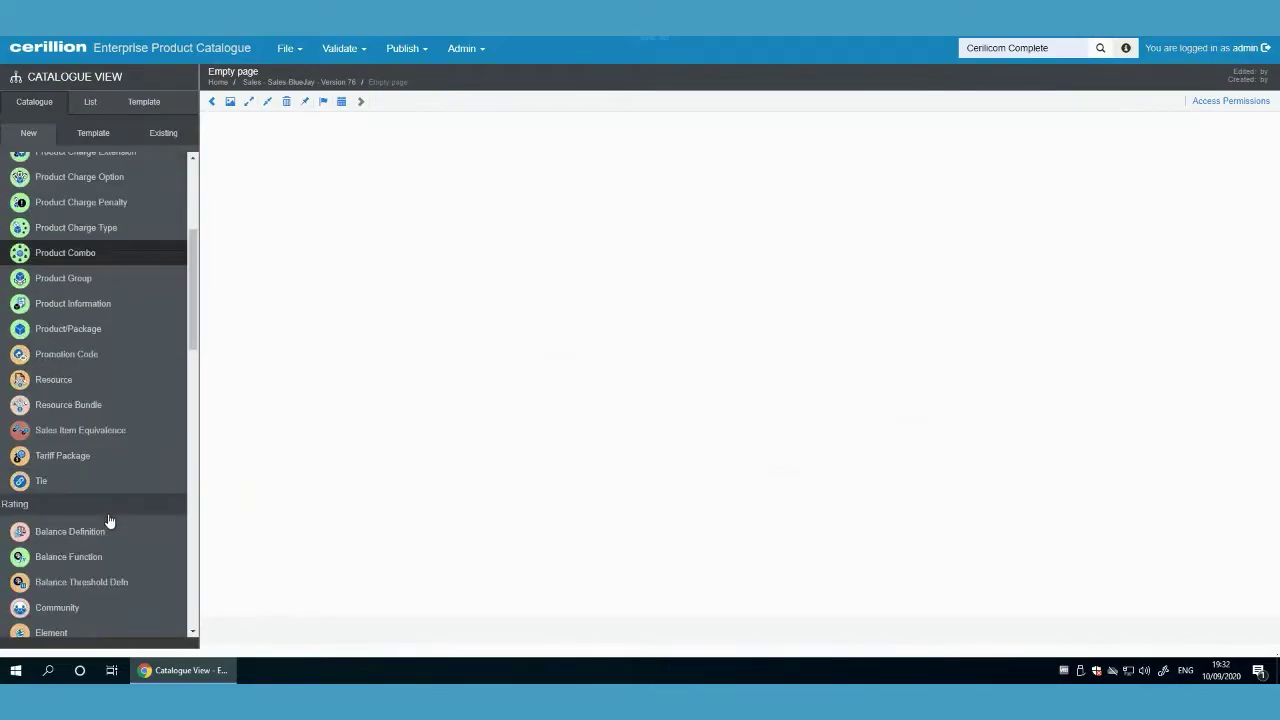
{"action": "scroll", "coordinate": [109, 511], "scroll_direction": "up", "scroll_amount": 3}
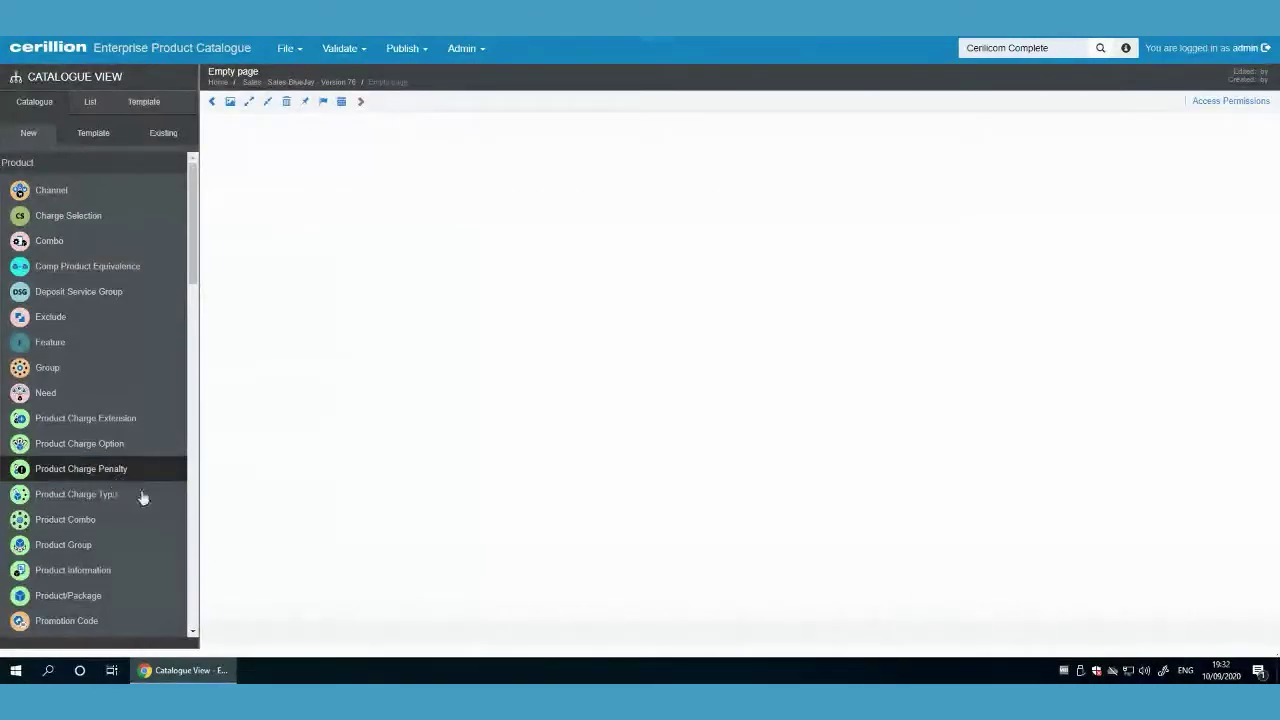
{"action": "left_click_drag", "start_coordinate": [69, 594], "coordinate": [477, 434]}
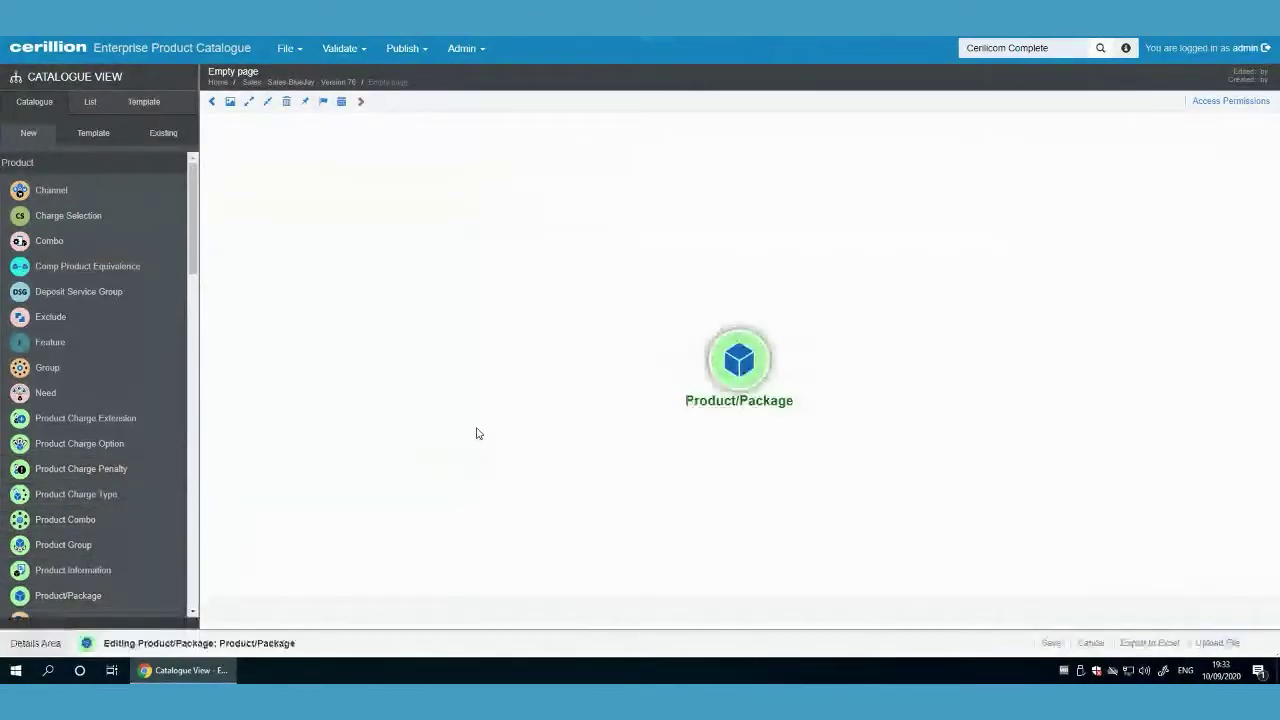
{"action": "left_click", "coordinate": [958, 346]}
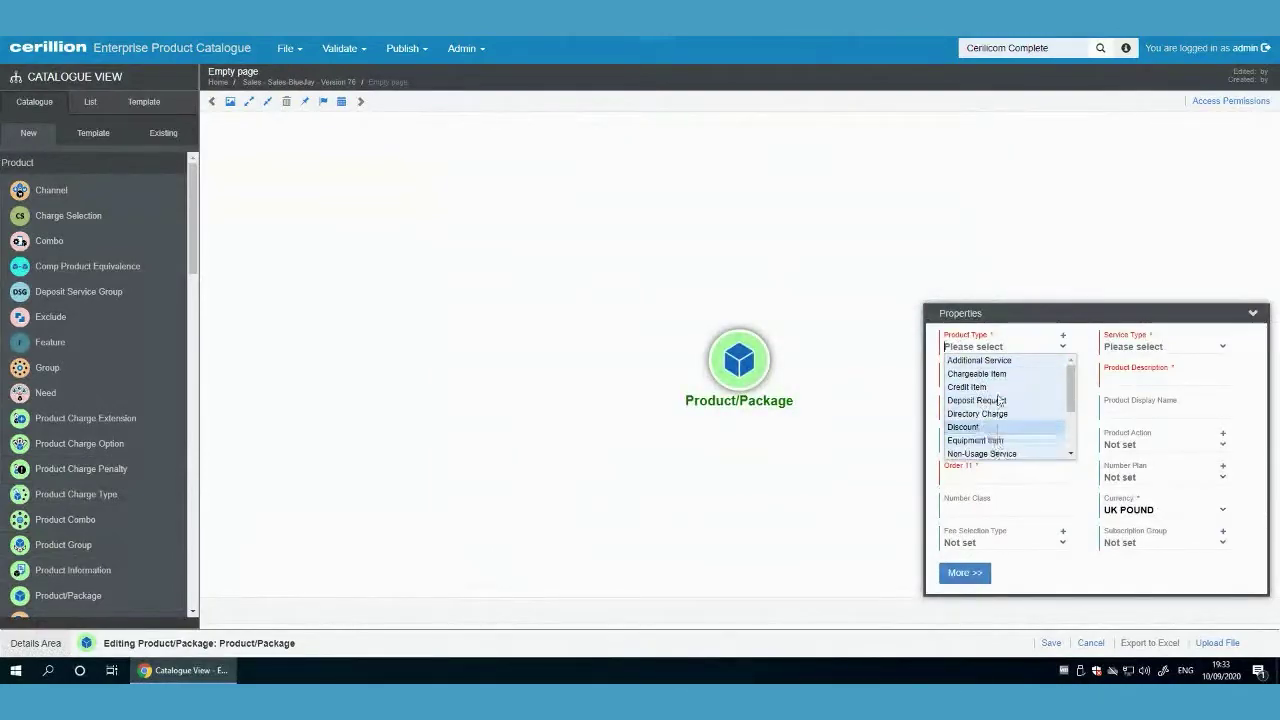
{"action": "scroll", "coordinate": [1005, 430], "scroll_direction": "down", "scroll_amount": 2}
{"action": "left_click", "coordinate": [962, 398]}
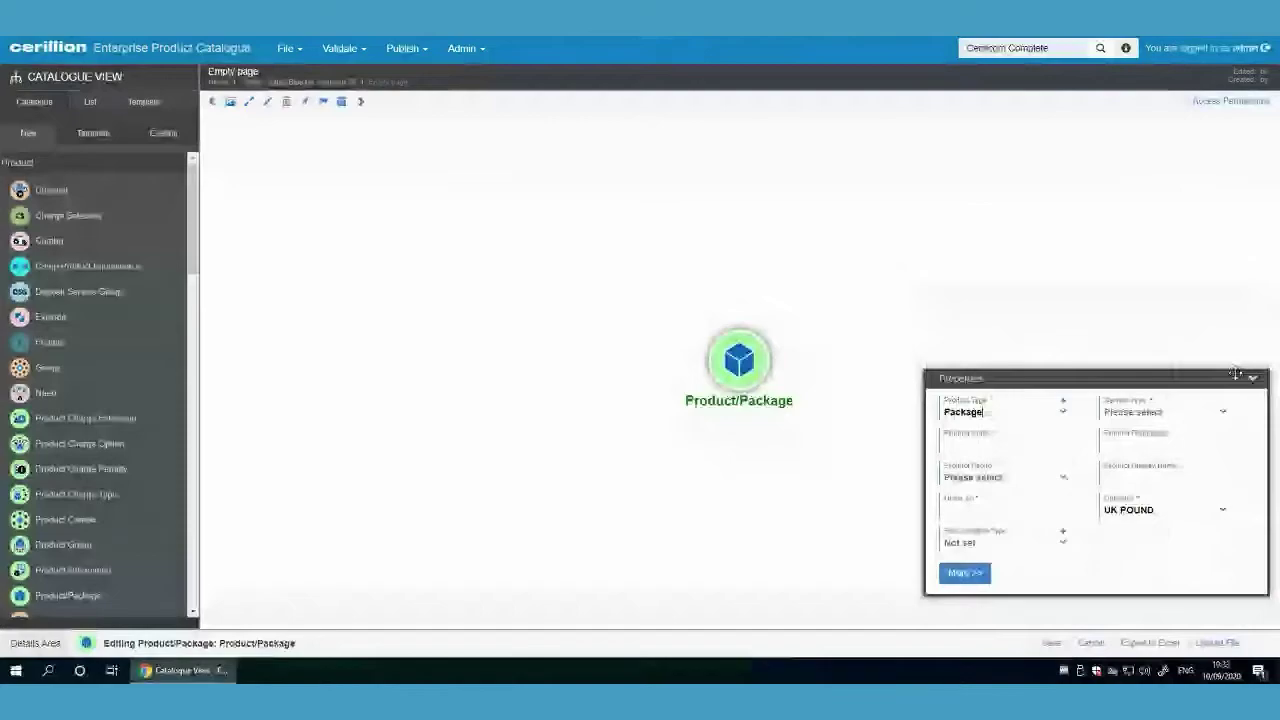
{"action": "left_click", "coordinate": [1160, 411]}
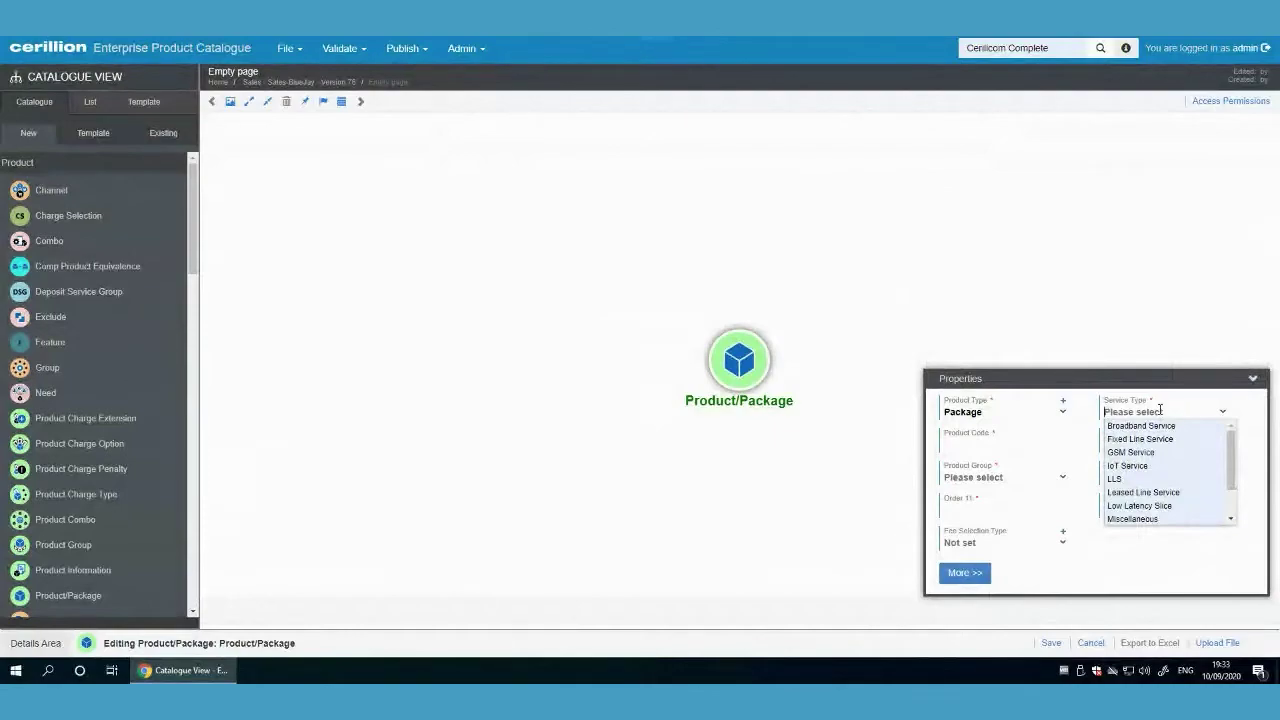
{"action": "left_click", "coordinate": [1178, 505]}
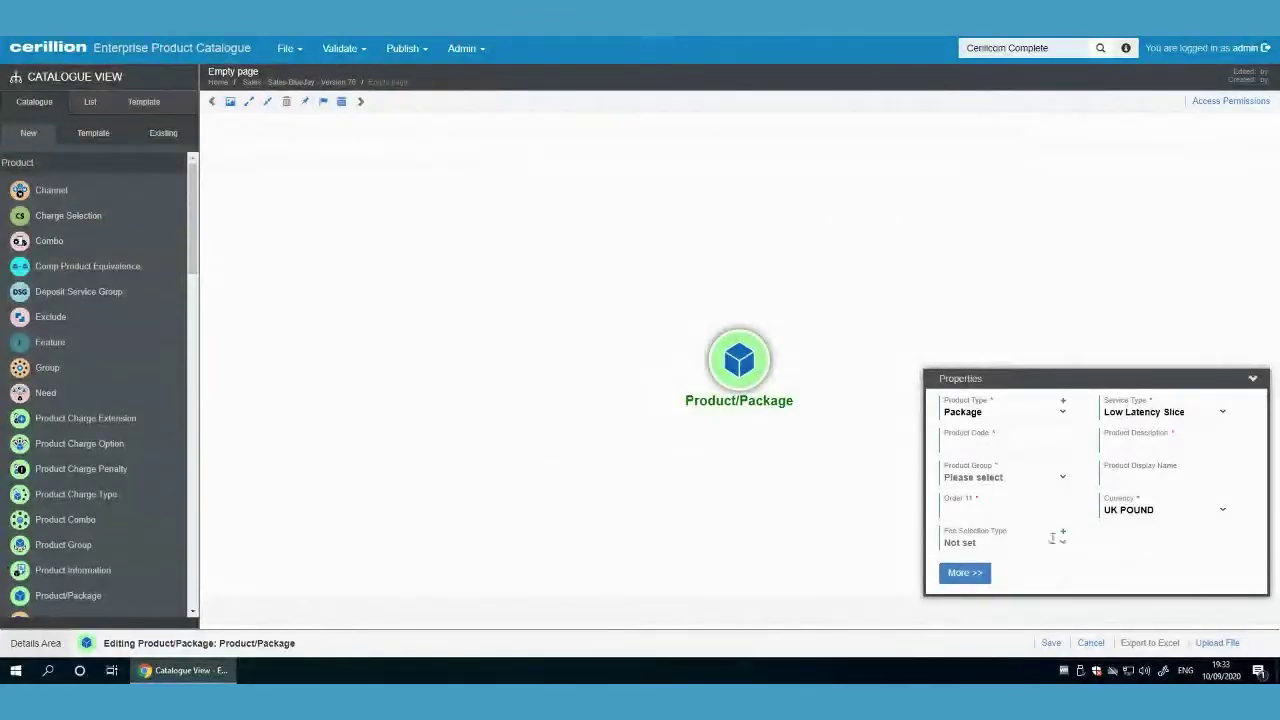
- Enter '5G Usage Service' as description and display name, and save as version 77
{"action": "left_click", "coordinate": [1133, 443]}
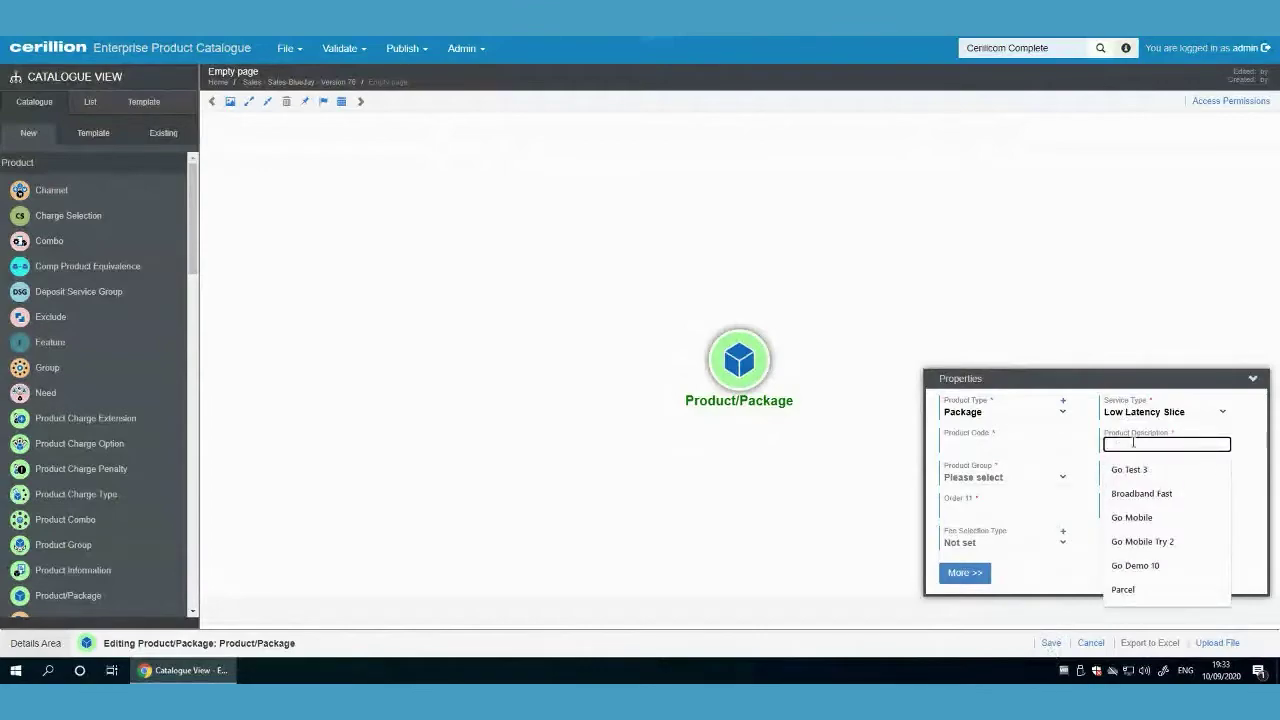
{"action": "type", "text": "5G Usage"}
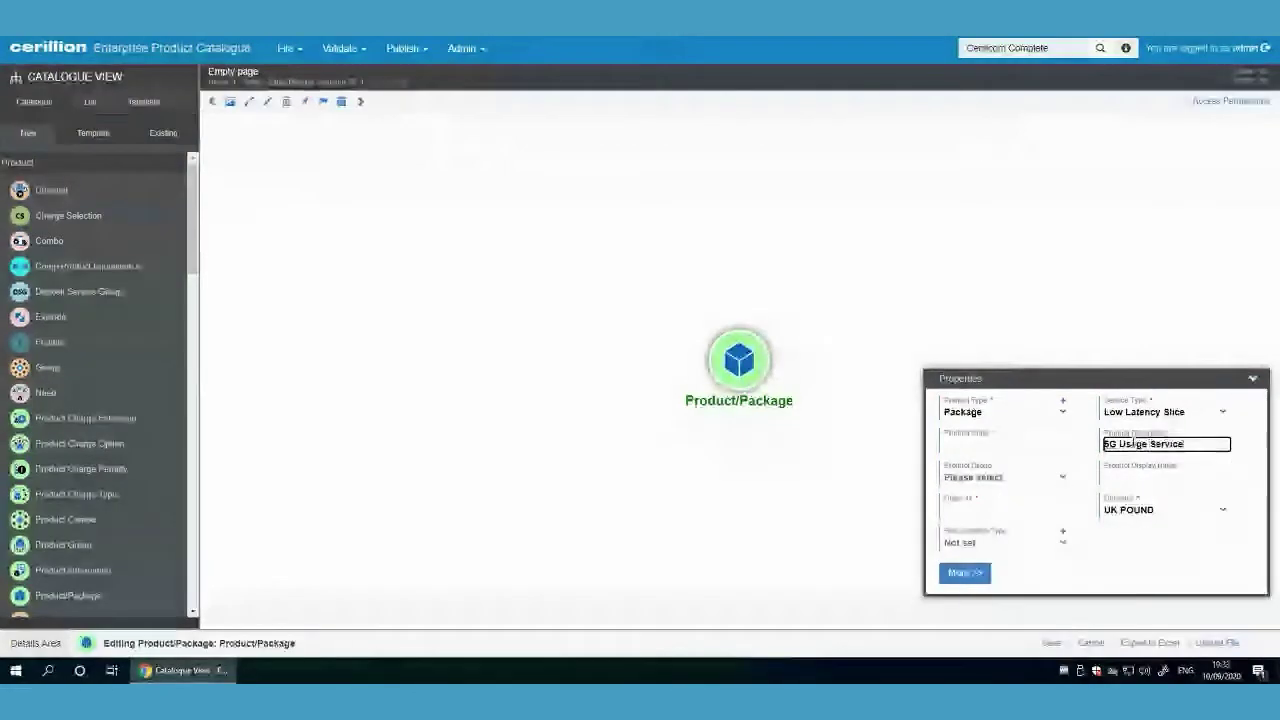
{"action": "type", "text": "Service"}
{"action": "left_click", "coordinate": [1138, 476]}
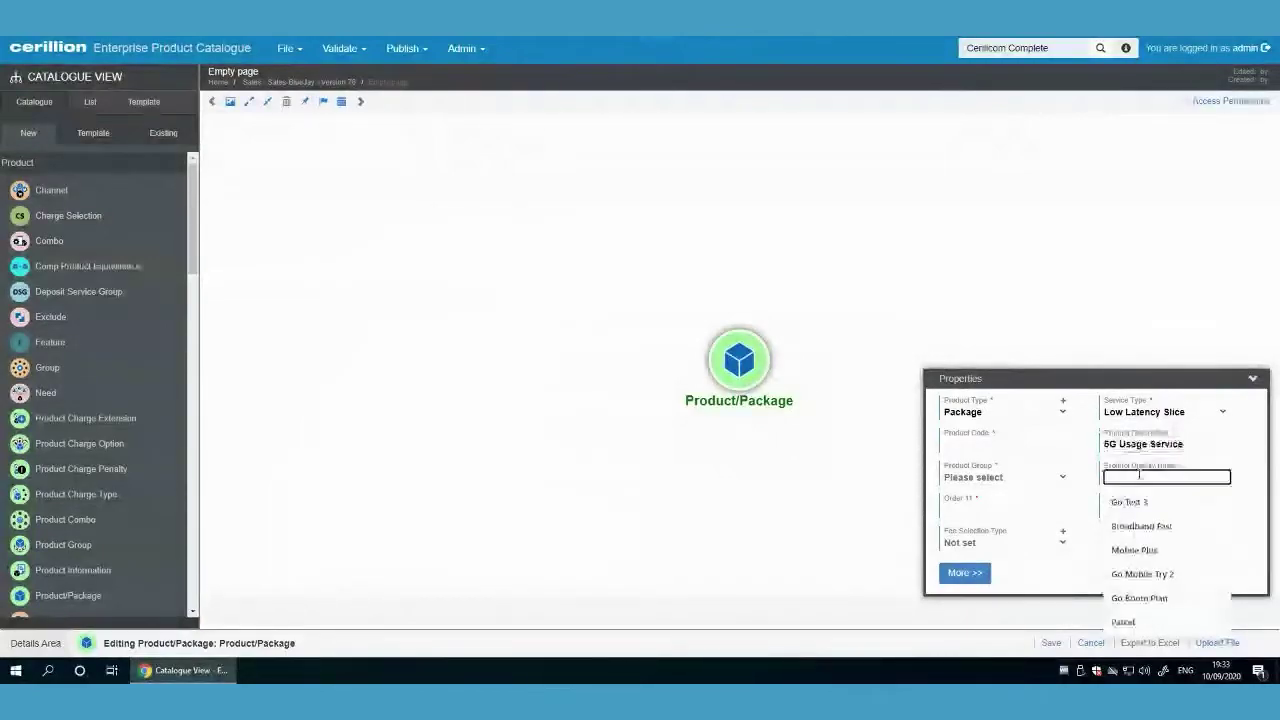
{"action": "type", "text": "5G Usage Service"}
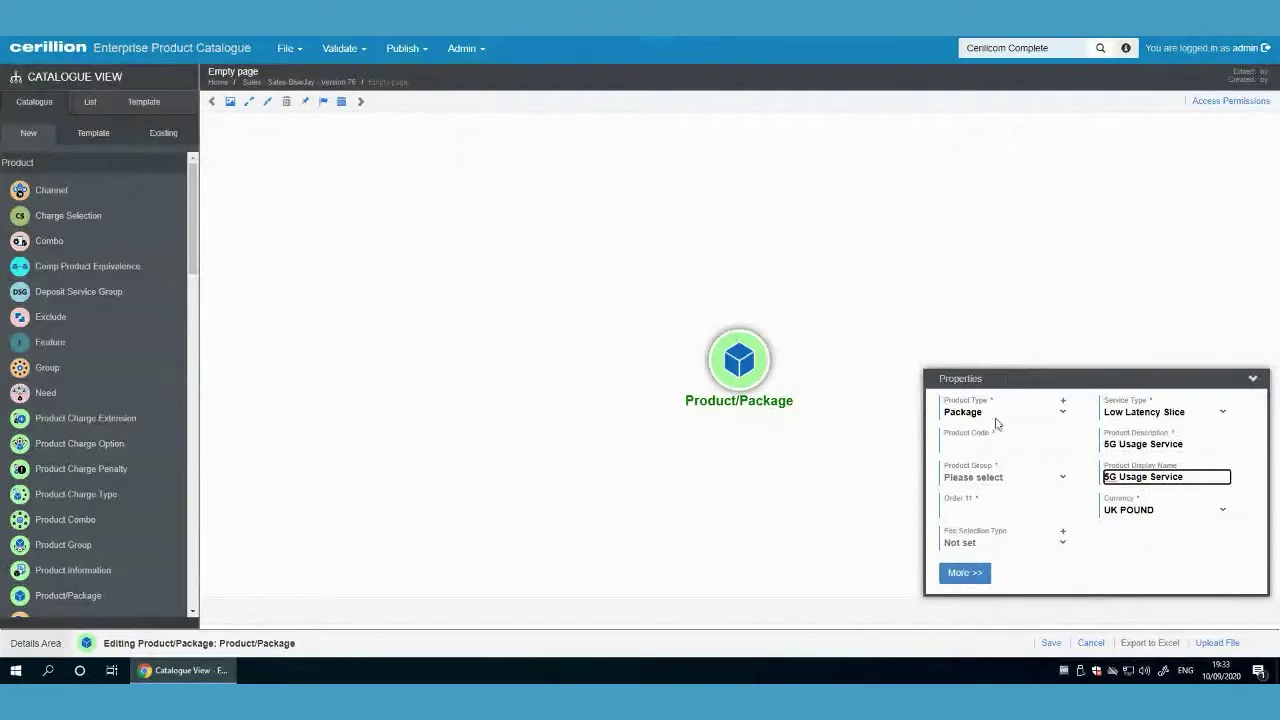
{"action": "left_click", "coordinate": [1051, 643]}
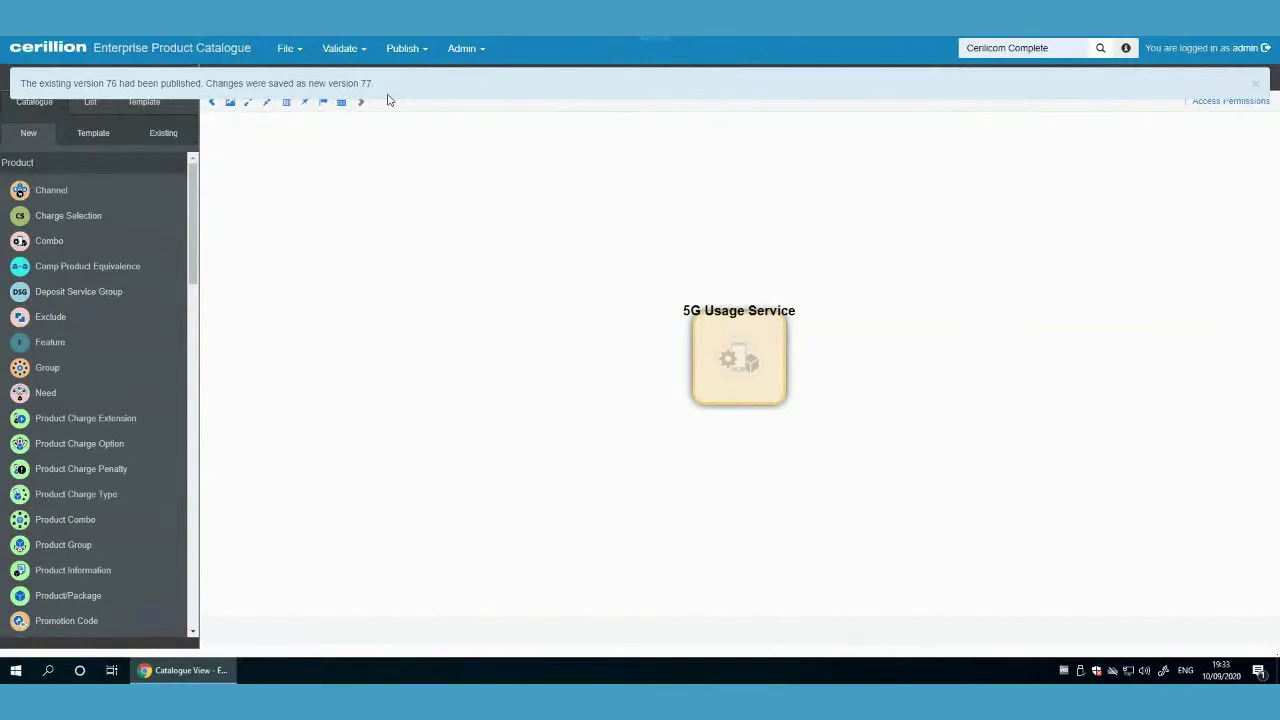
- Add a Combo under 5G Usage Service with minimum 1 and maximum 4 products, and save it
{"action": "right_click", "coordinate": [739, 352]}
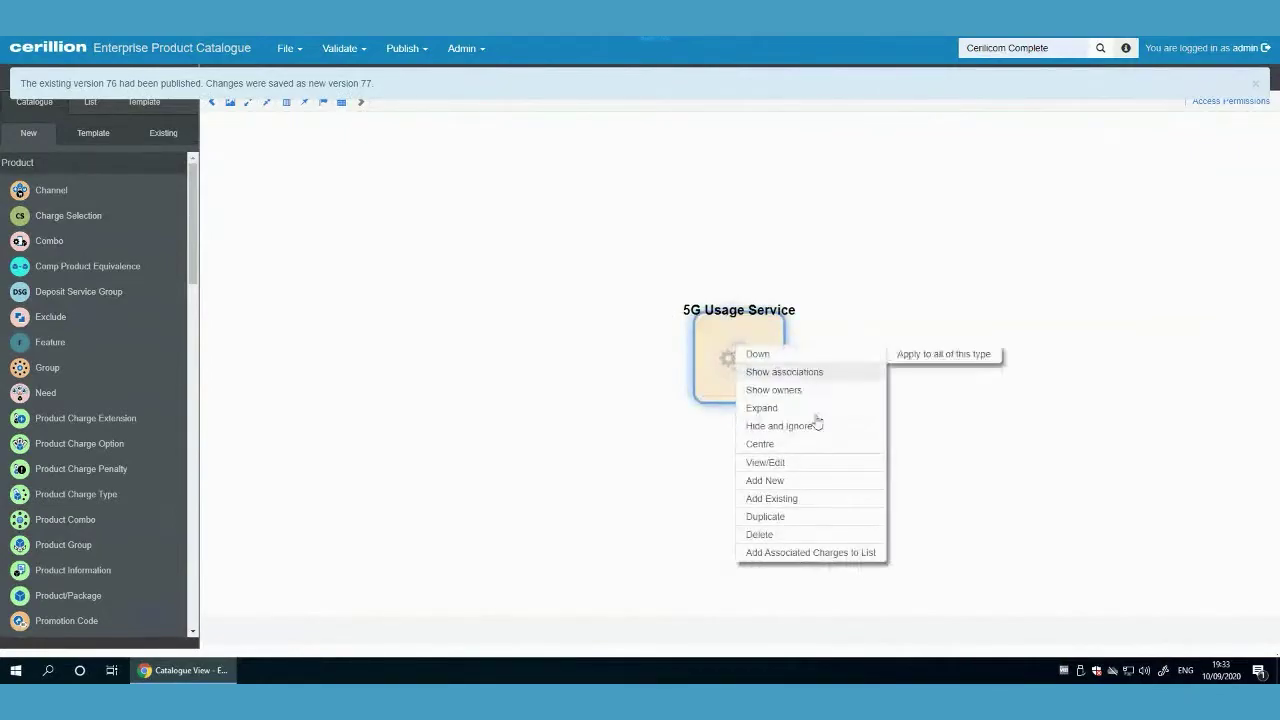
{"action": "left_click", "coordinate": [810, 482]}
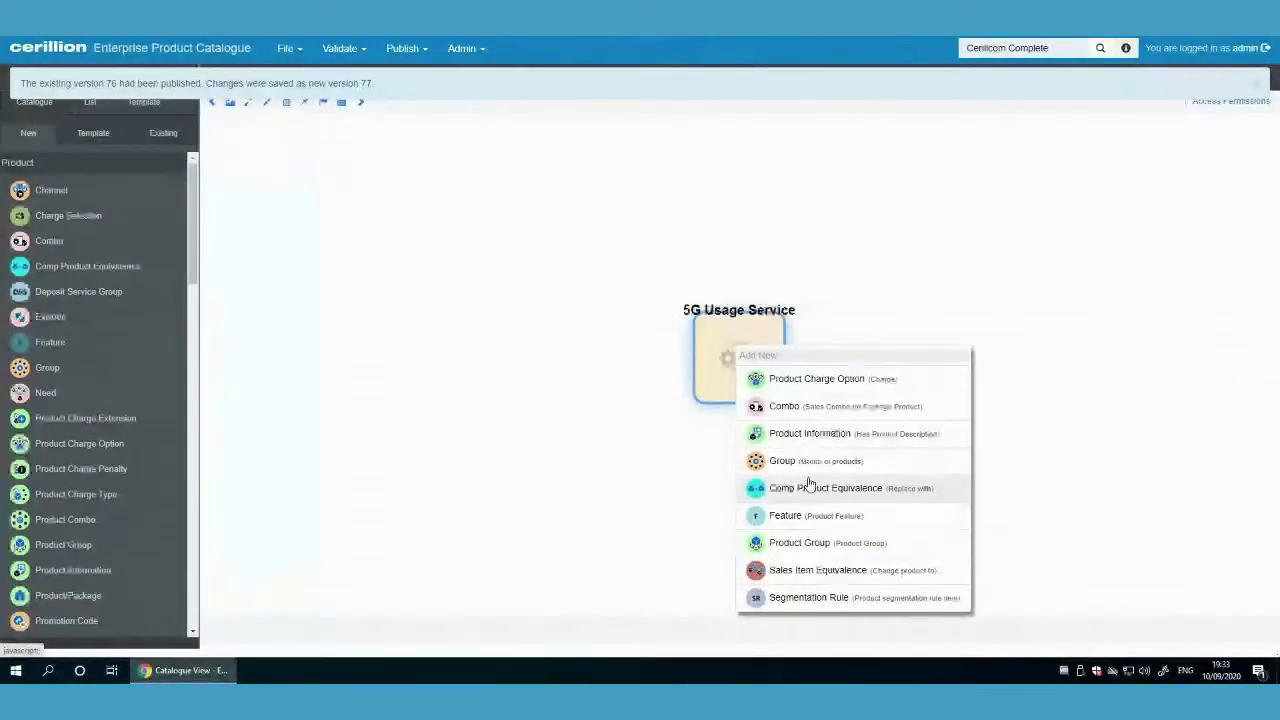
{"action": "left_click", "coordinate": [800, 406]}
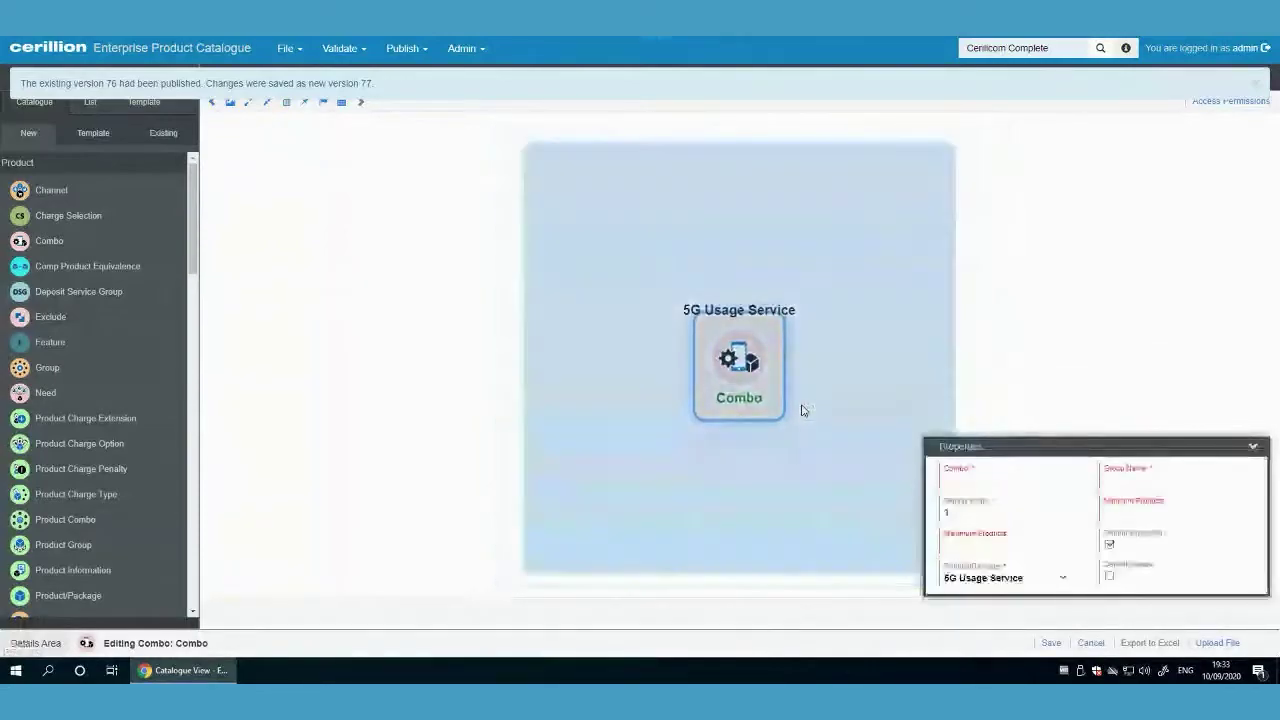
{"action": "left_click", "coordinate": [1136, 480]}
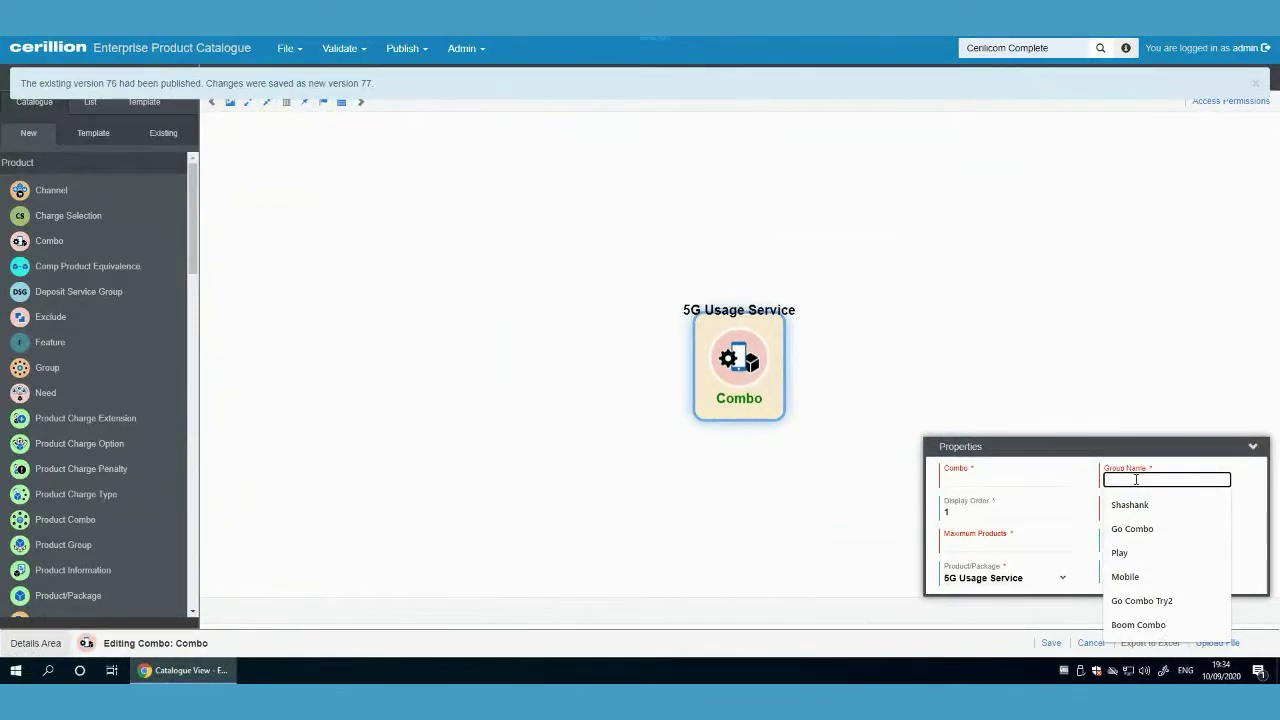
{"action": "left_click", "coordinate": [1060, 517]}
{"action": "left_click", "coordinate": [1120, 513]}
{"action": "type", "text": "1"}
{"action": "left_click", "coordinate": [1055, 545]}
{"action": "type", "text": "4"}
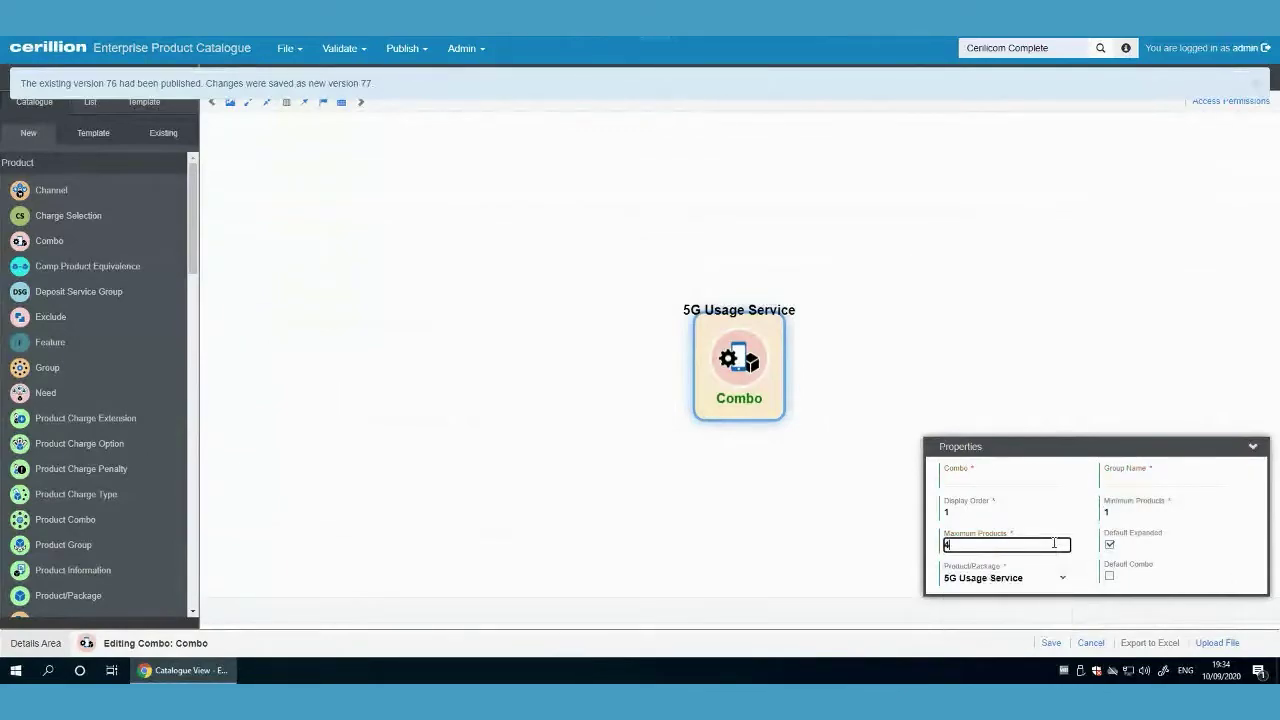
{"action": "left_click", "coordinate": [1050, 643]}
- Review what can be added under the combo and open the 5G Usage Service item's properties
{"action": "left_click", "coordinate": [717, 345]}
{"action": "left_click", "coordinate": [746, 422]}
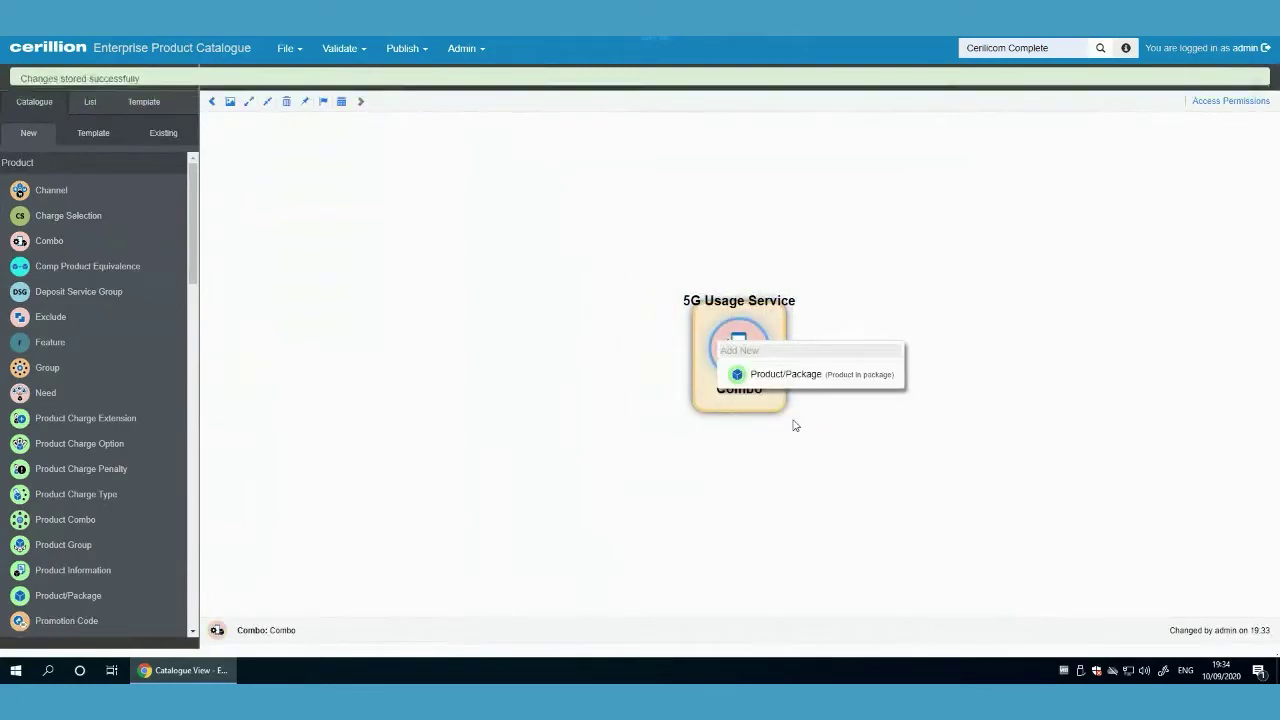
{"action": "left_click", "coordinate": [785, 374]}
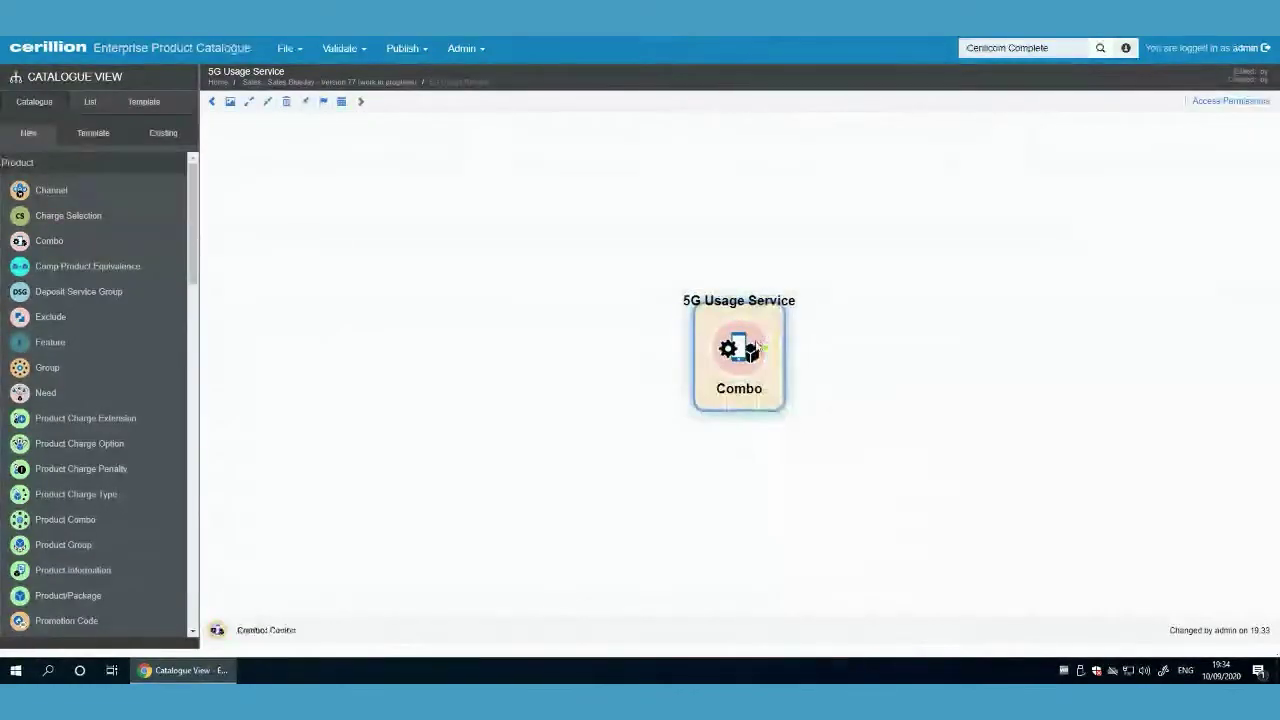
- Add a new Product/Package item beneath the 5G Usage Service combo and scroll the left palette
{"action": "left_click", "coordinate": [742, 348]}
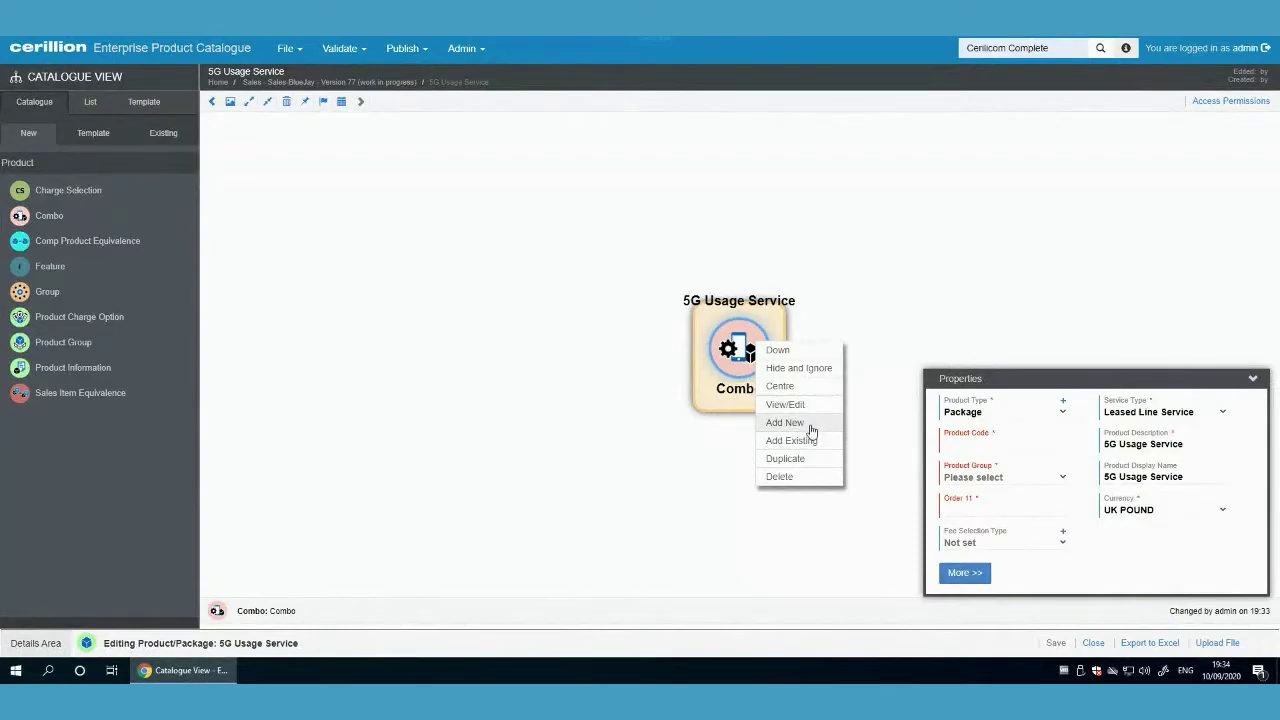
{"action": "left_click", "coordinate": [812, 430]}
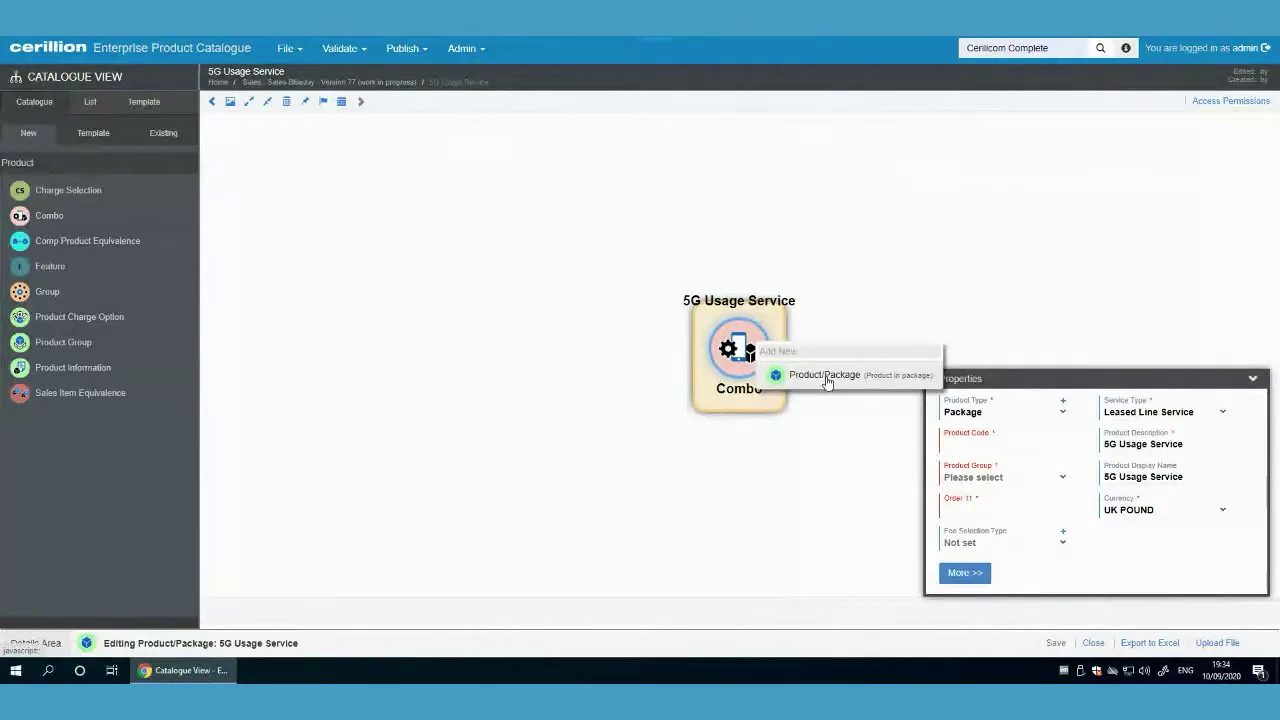
{"action": "left_click", "coordinate": [826, 380]}
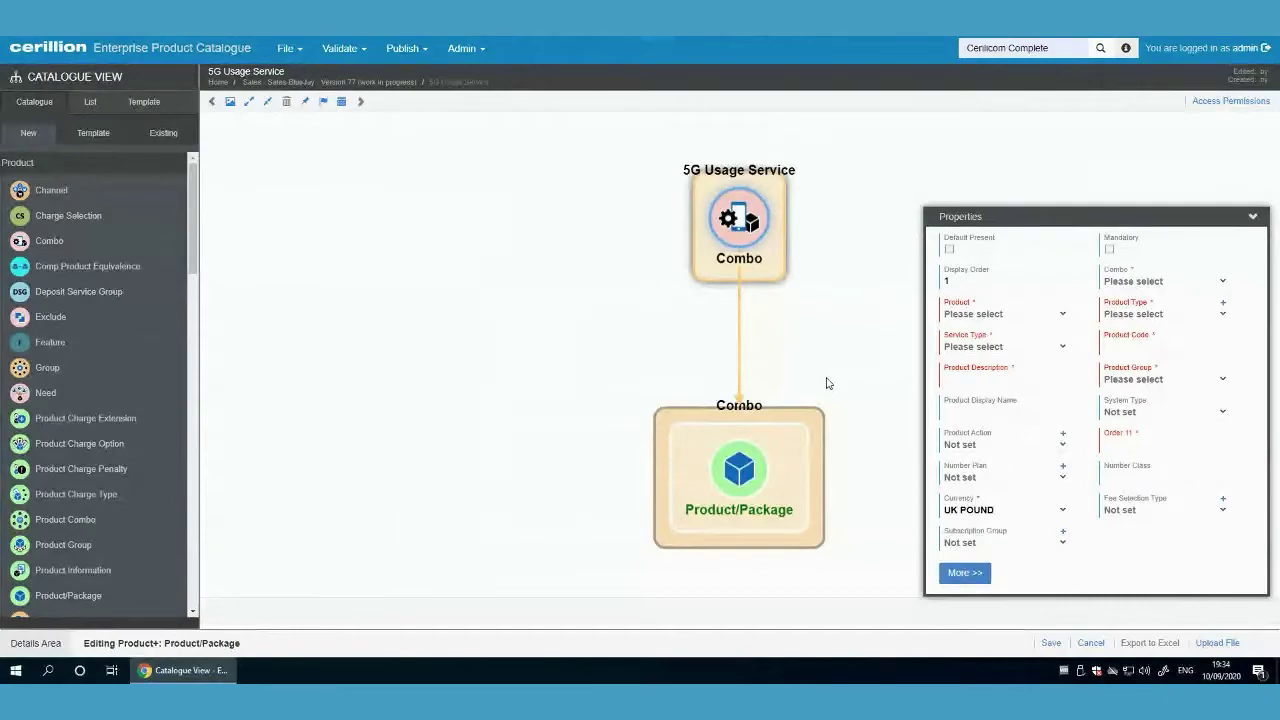
{"action": "left_click_drag", "start_coordinate": [190, 219], "coordinate": [195, 358]}
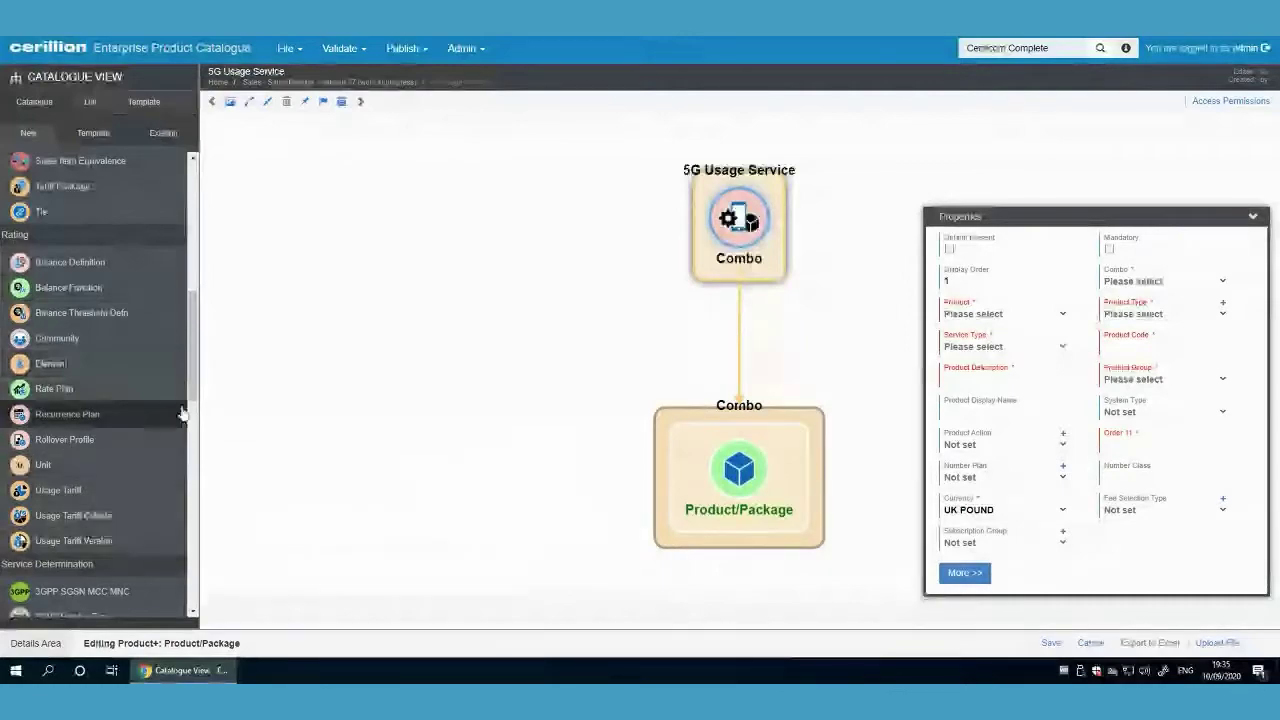
{"action": "left_click_drag", "start_coordinate": [195, 393], "coordinate": [172, 483]}
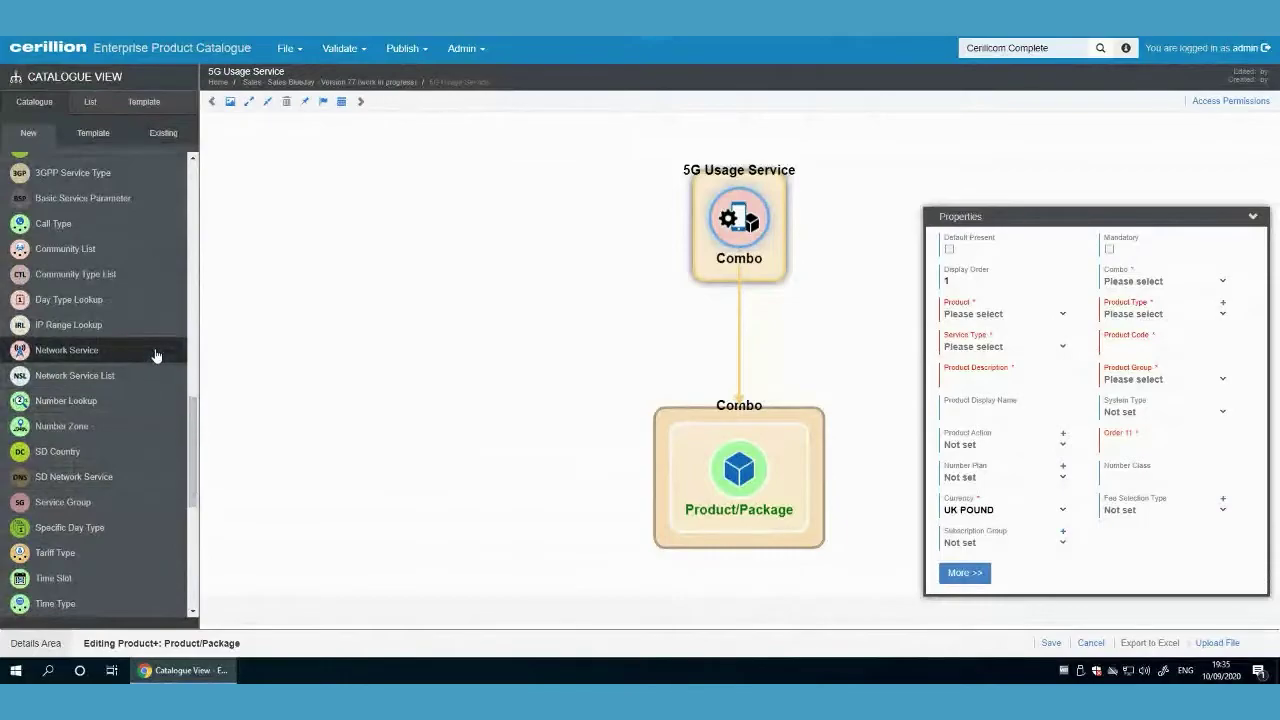
- Choose Usage Service as the new Product/Package's product type
{"action": "left_click_drag", "start_coordinate": [194, 411], "coordinate": [187, 497]}
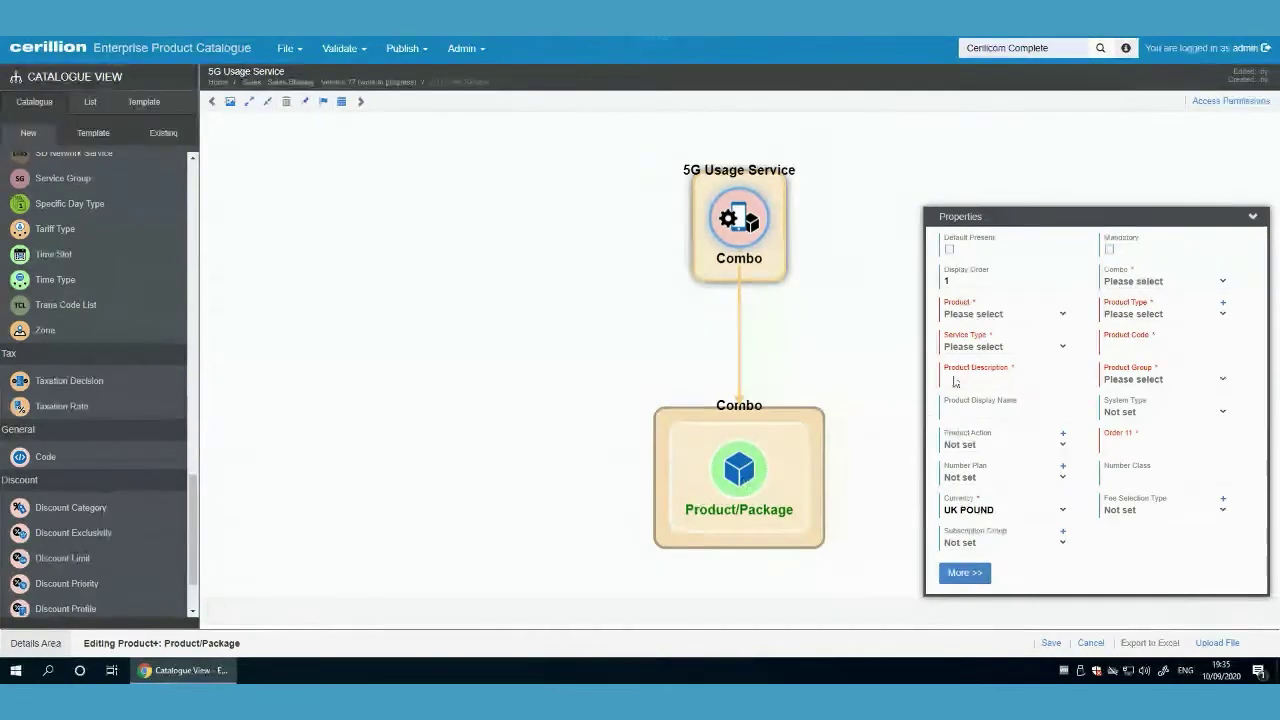
{"action": "left_click", "coordinate": [1186, 313]}
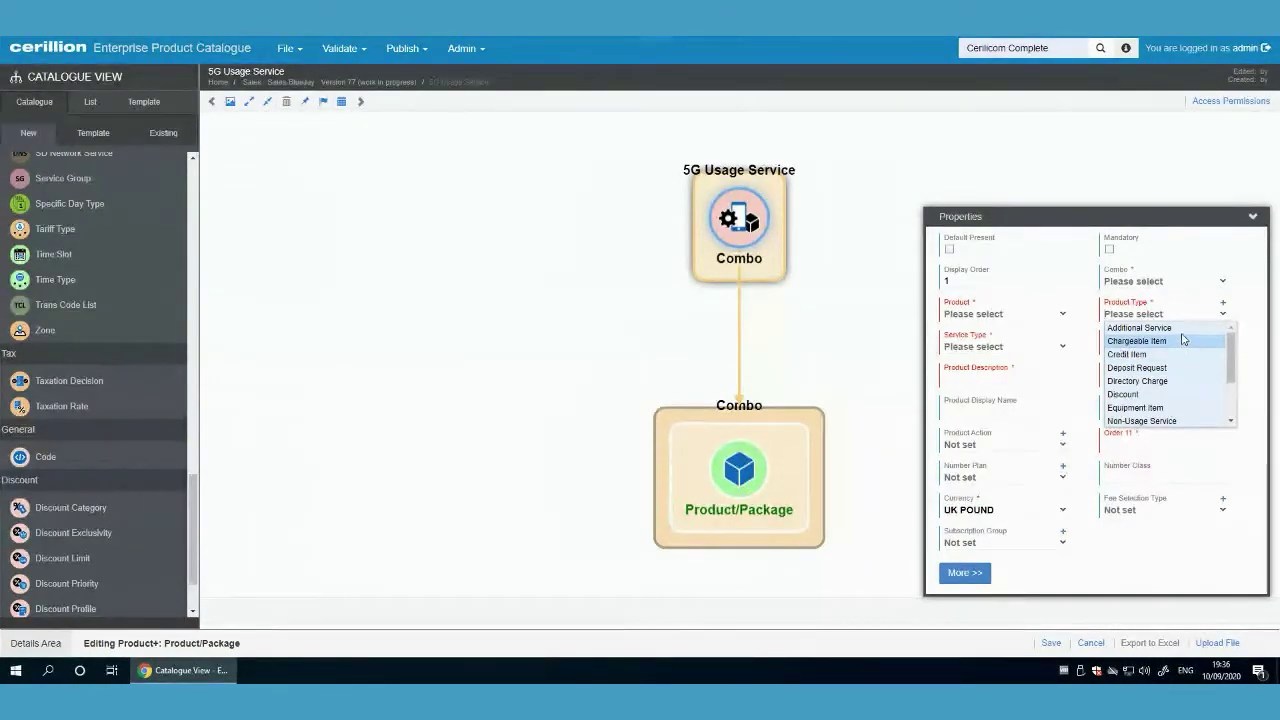
{"action": "scroll", "coordinate": [1170, 346], "scroll_direction": "down", "scroll_amount": 2}
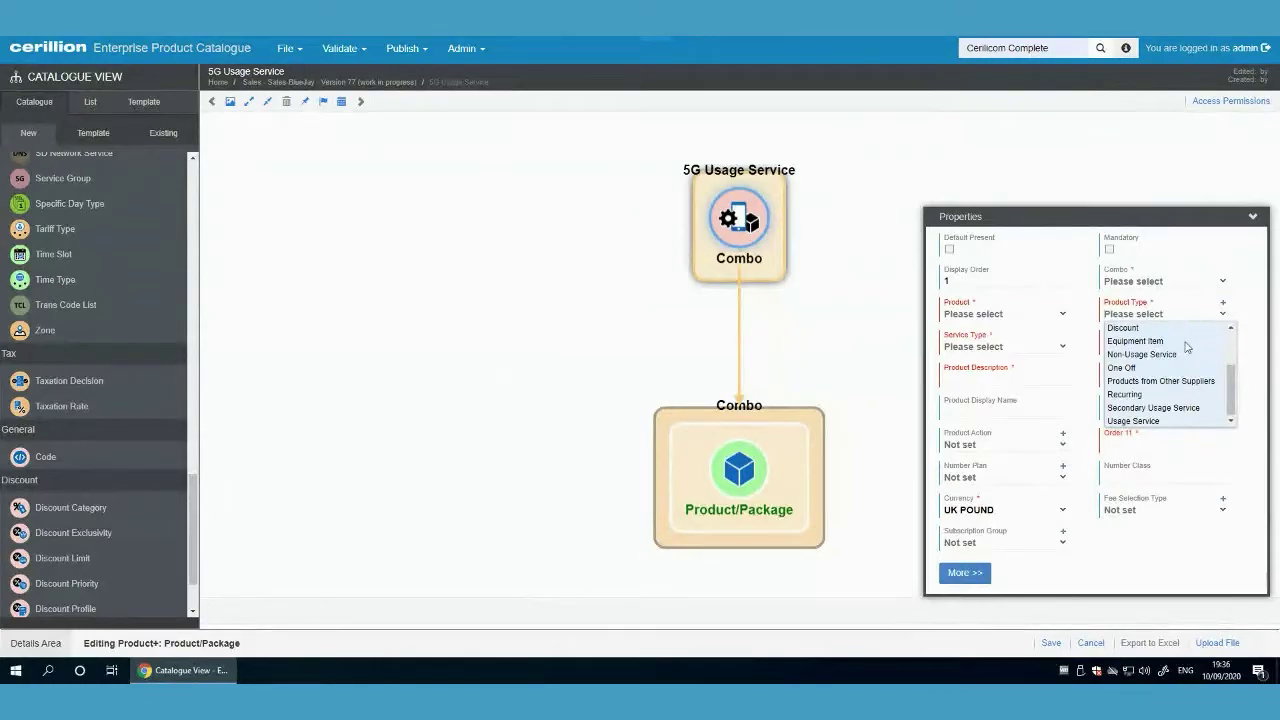
{"action": "left_click", "coordinate": [1145, 421]}
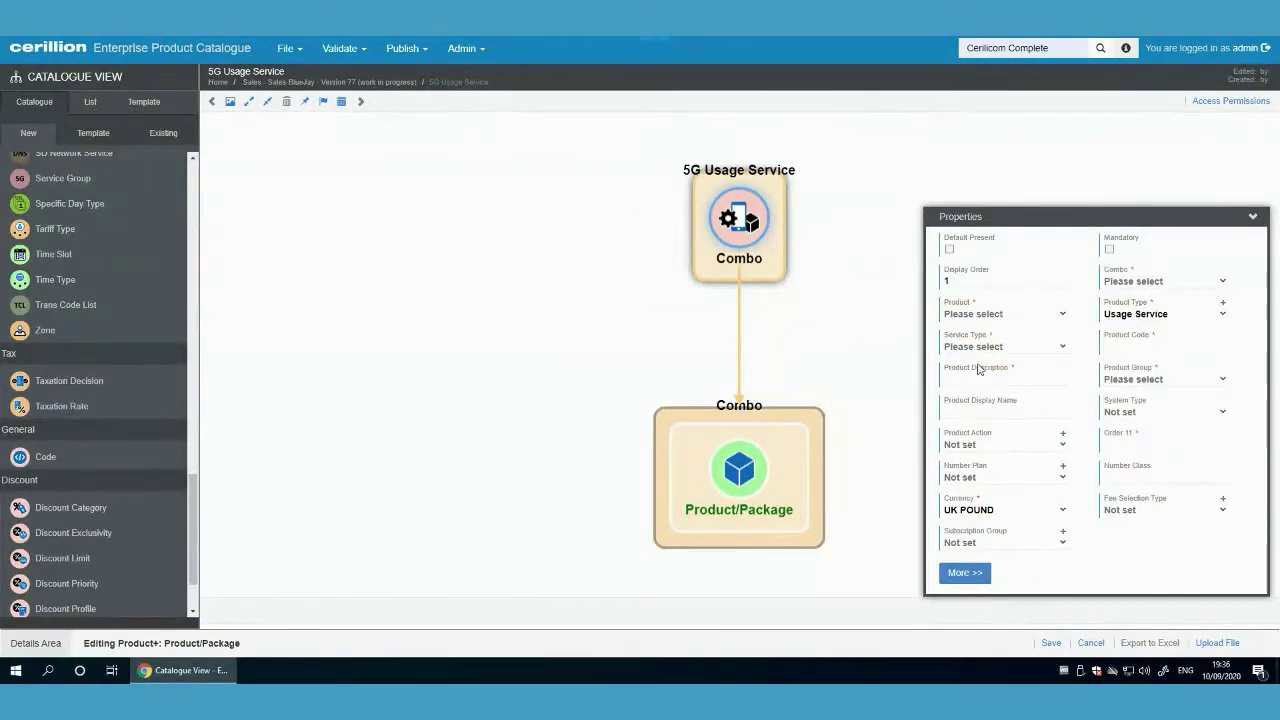
- Browse the product list without choosing, then set the service type to Low Latency Slice
{"action": "left_click", "coordinate": [1062, 318]}
{"action": "scroll", "coordinate": [1008, 345], "scroll_direction": "down", "scroll_amount": 2}
{"action": "scroll", "coordinate": [1012, 360], "scroll_direction": "down", "scroll_amount": 2}
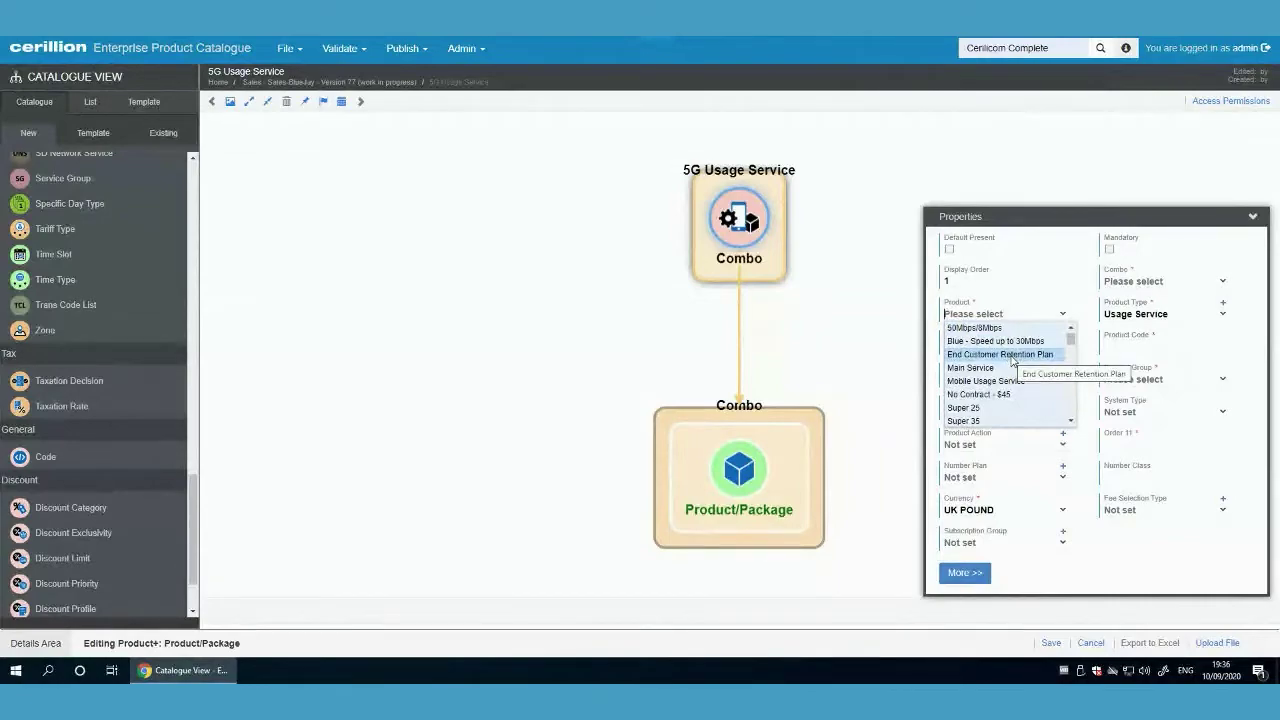
{"action": "key", "text": "Tab"}
{"action": "left_click", "coordinate": [1010, 346]}
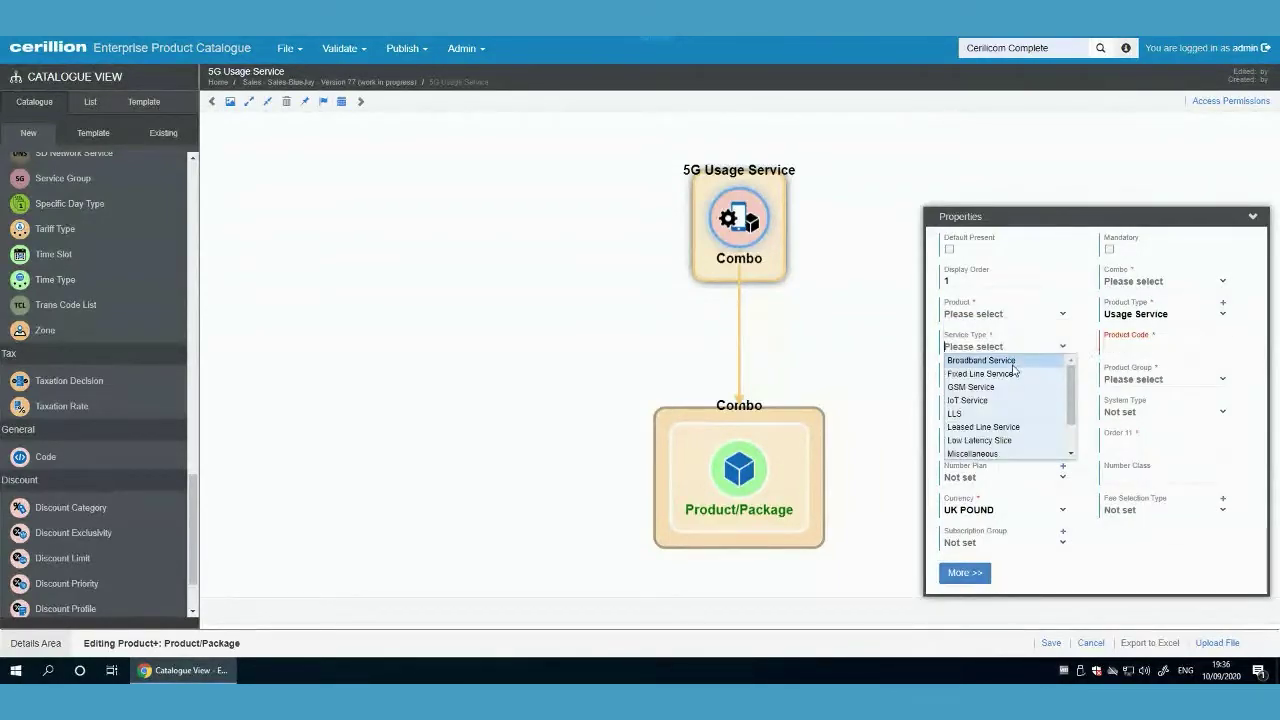
{"action": "scroll", "coordinate": [1007, 430], "scroll_direction": "down", "scroll_amount": 1}
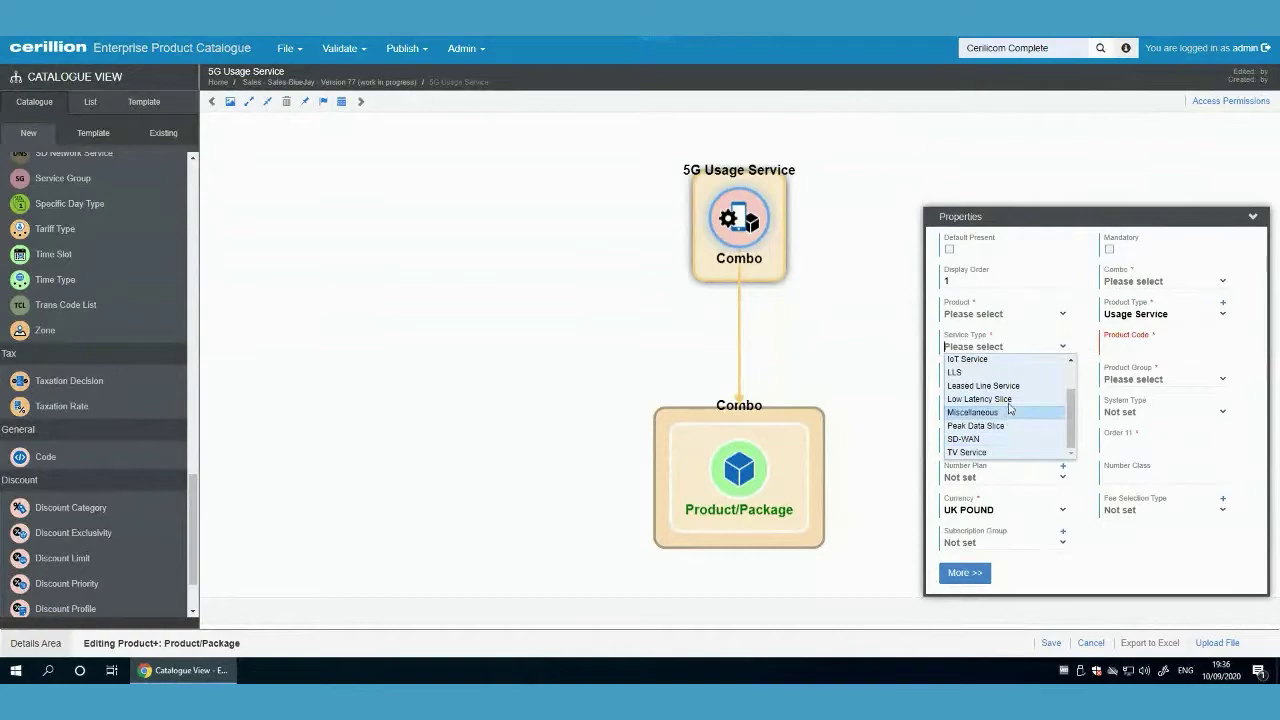
{"action": "left_click", "coordinate": [1008, 399]}
- Enter product code GL8887 and the description '5G Usage Service'
{"action": "left_click", "coordinate": [1157, 348]}
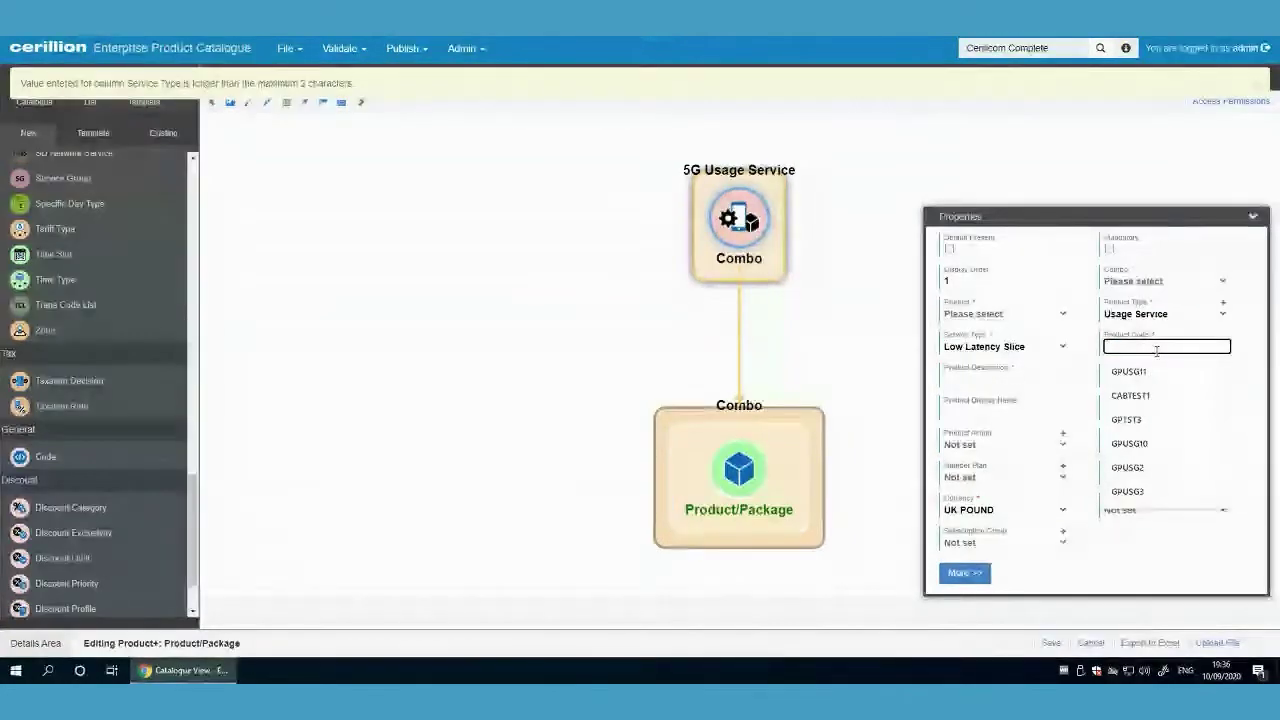
{"action": "type", "text": "GL8887"}
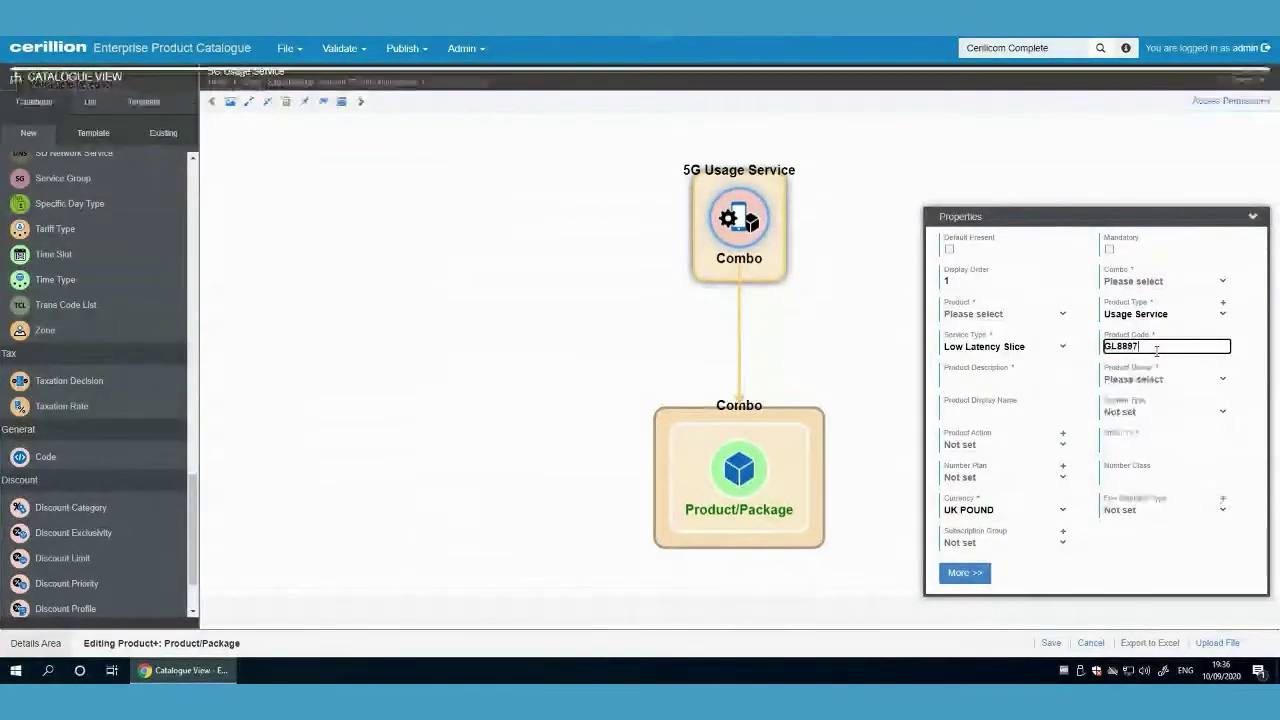
{"action": "left_click", "coordinate": [985, 379]}
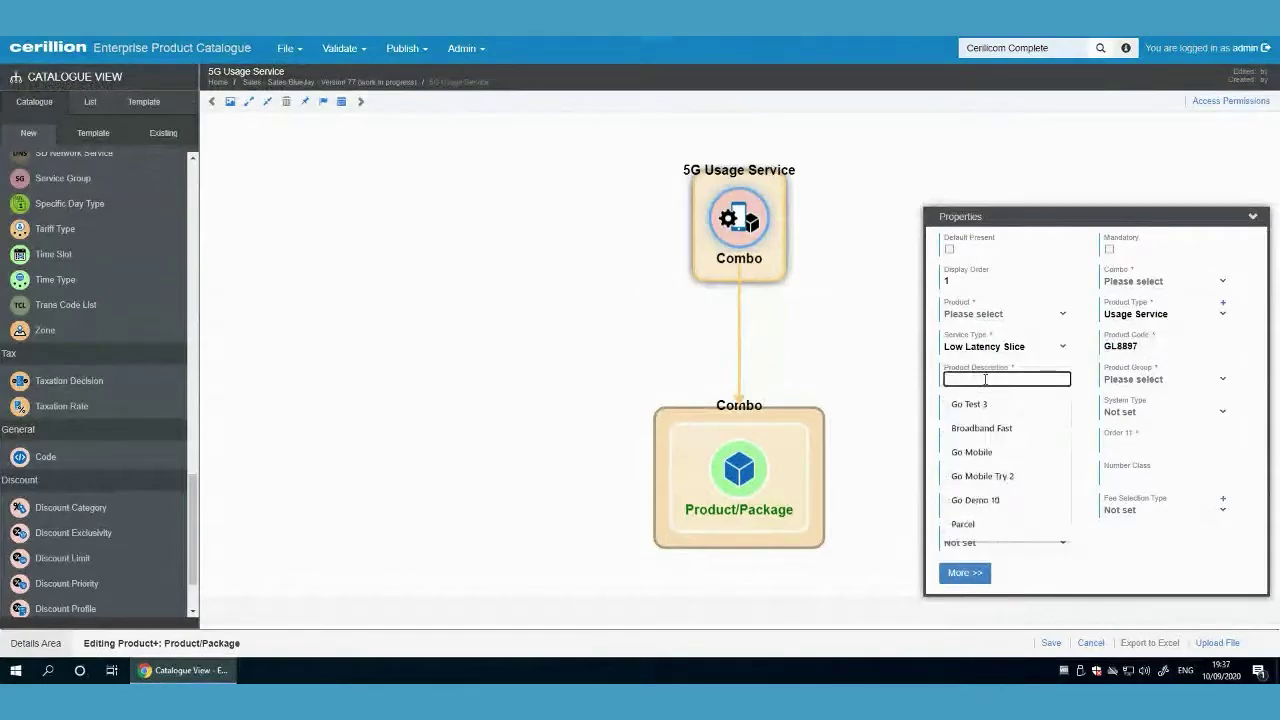
{"action": "type", "text": "5G Usage"}
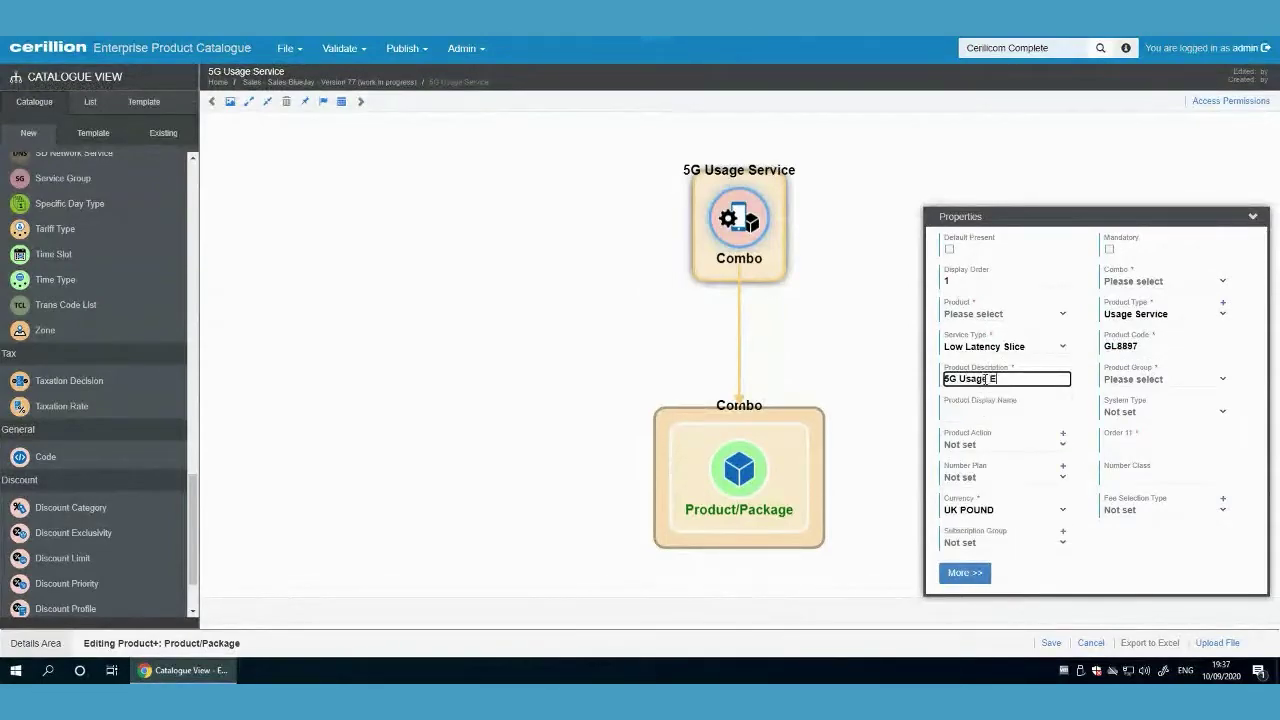
{"action": "type", "text": " Service"}
{"action": "left_click", "coordinate": [1051, 645]}
- Add a Product Charge Option to 5G Usage Service as a Monthly Purchase Charge with tariff 12
{"action": "right_click", "coordinate": [740, 488]}
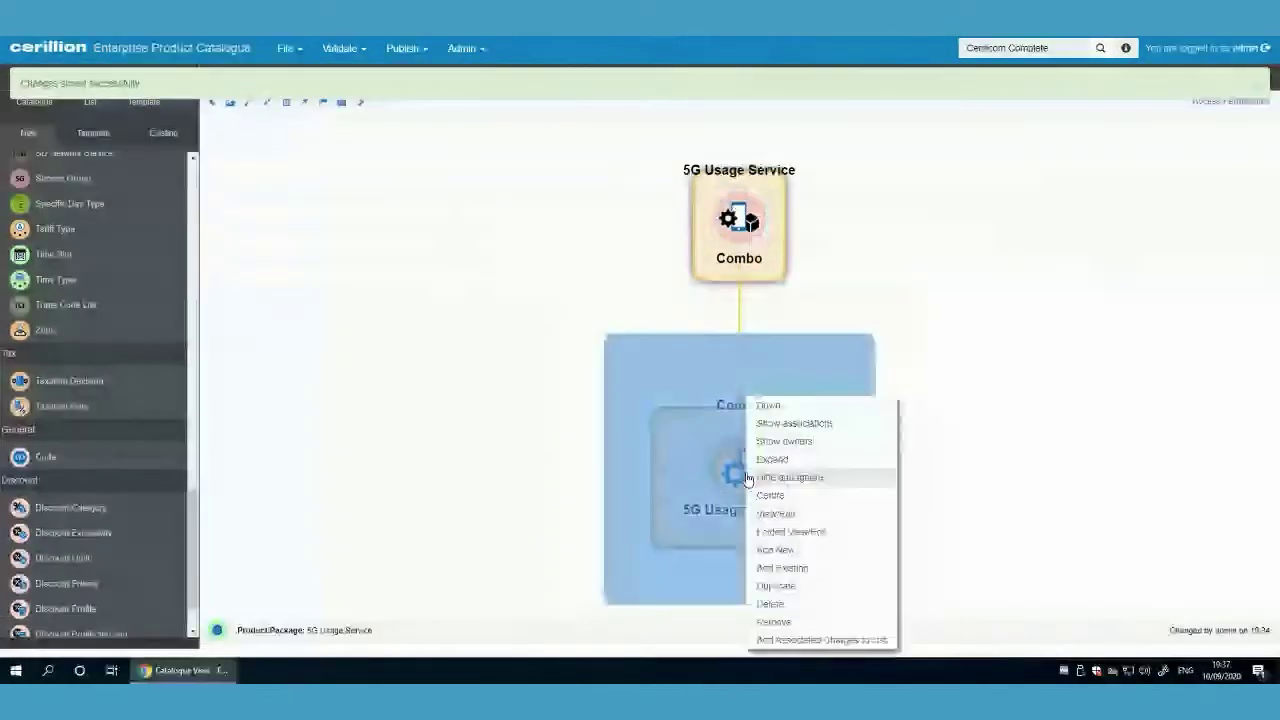
{"action": "left_click", "coordinate": [778, 550]}
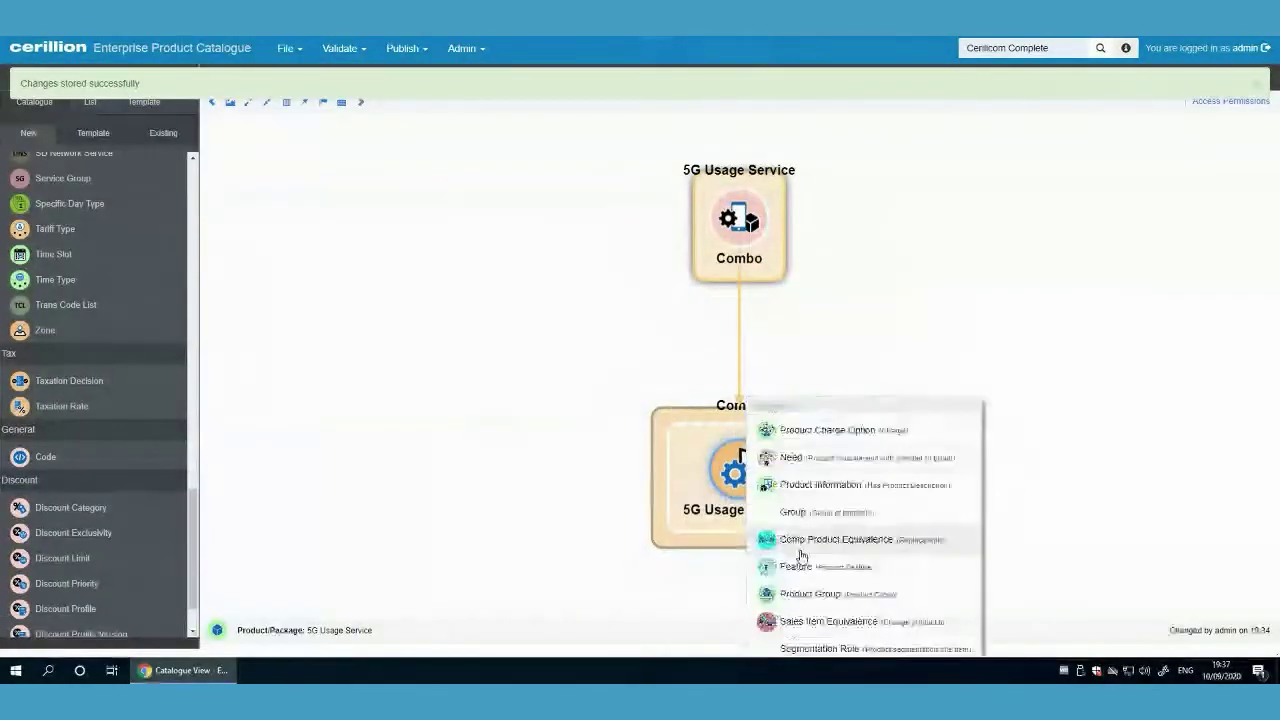
{"action": "left_click", "coordinate": [885, 433]}
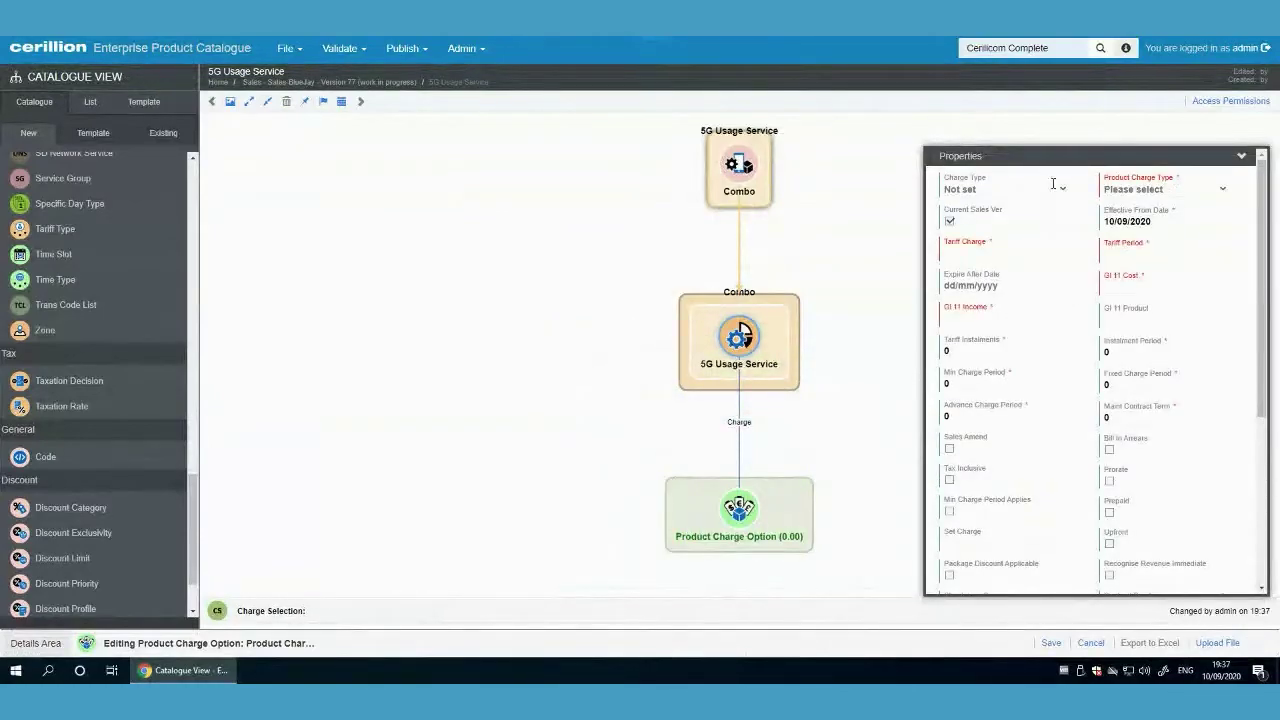
{"action": "left_click", "coordinate": [1054, 188]}
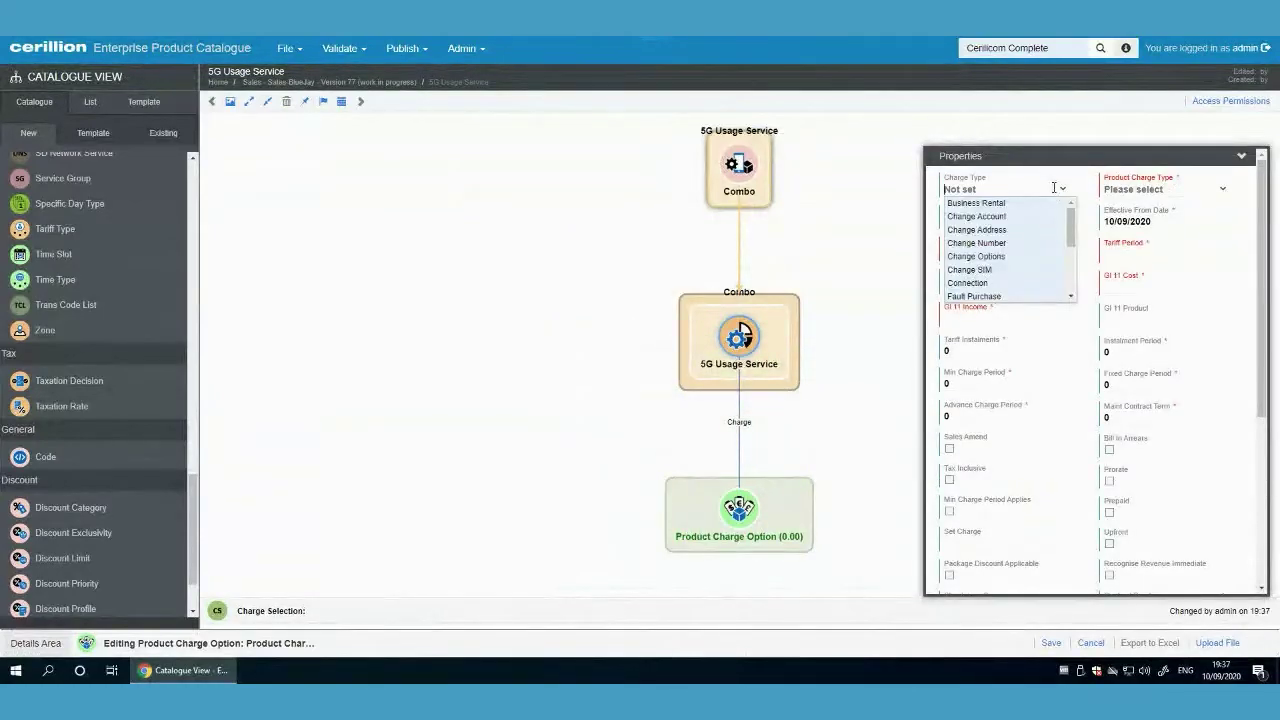
{"action": "left_click", "coordinate": [1152, 188]}
{"action": "scroll", "coordinate": [1165, 255], "scroll_direction": "down", "scroll_amount": 5}
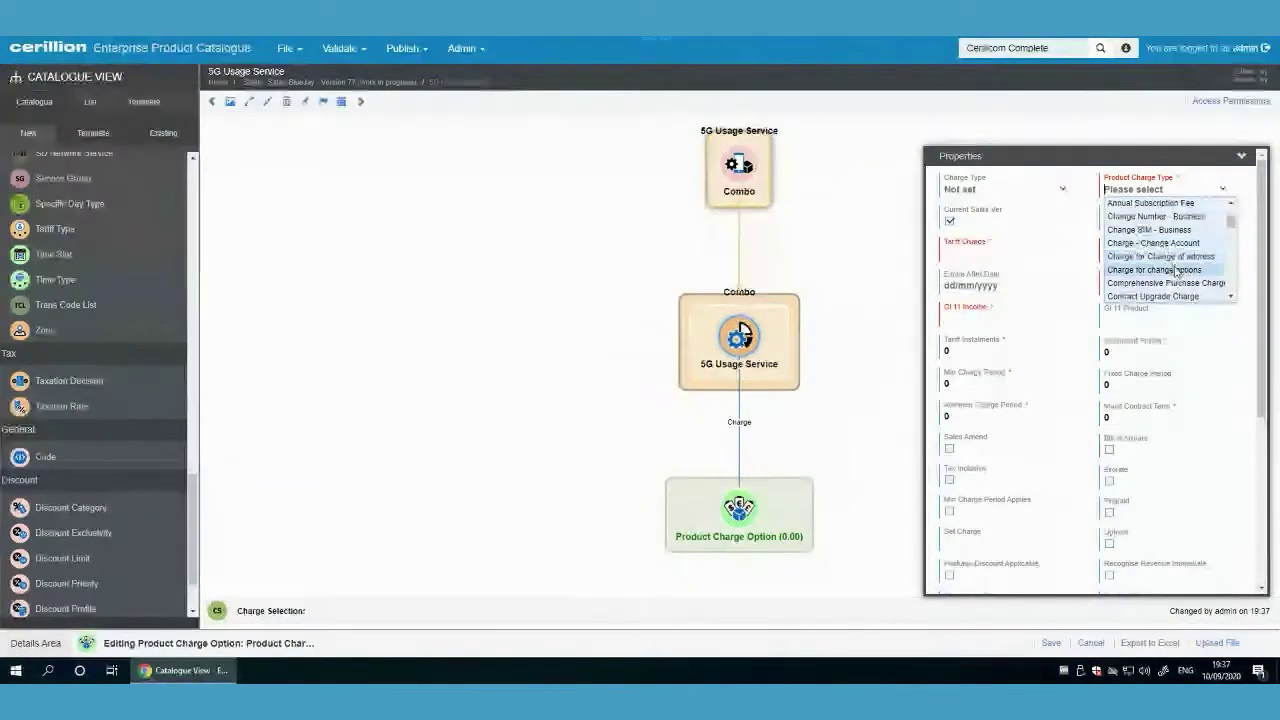
{"action": "scroll", "coordinate": [1173, 274], "scroll_direction": "down", "scroll_amount": 3}
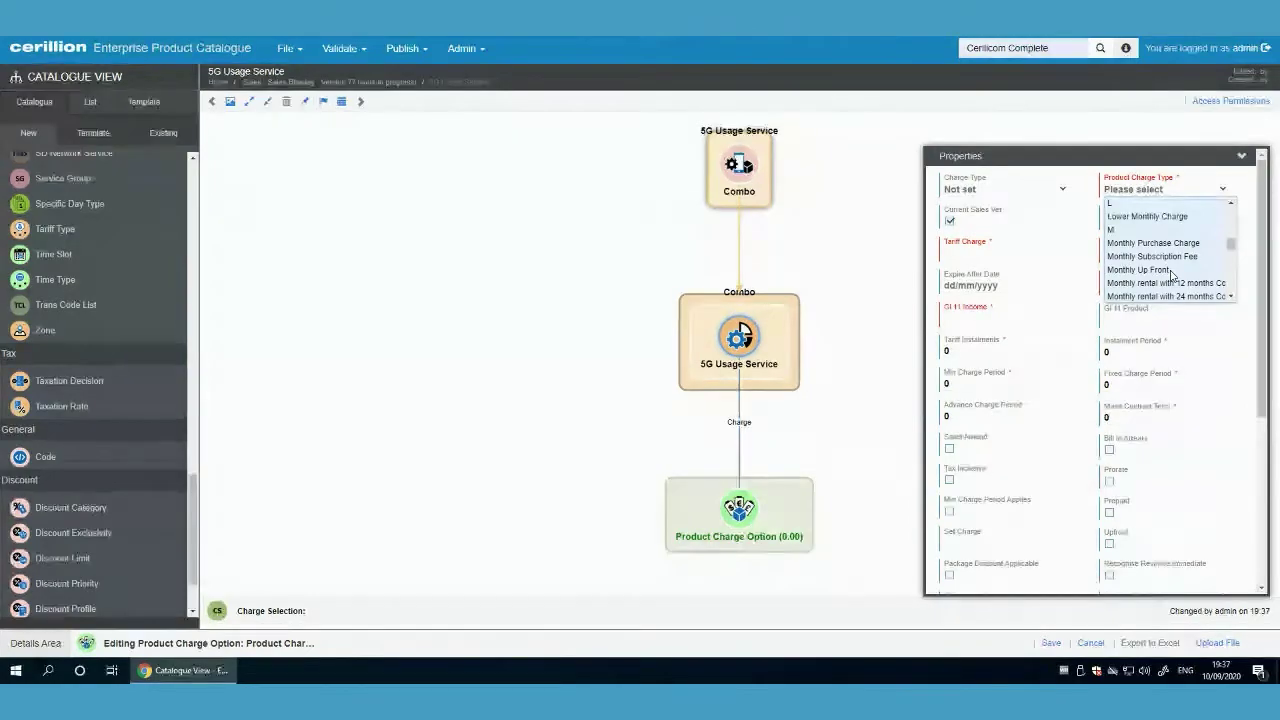
{"action": "left_click", "coordinate": [1120, 243]}
{"action": "left_click", "coordinate": [1049, 252]}
{"action": "type", "text": "12"}
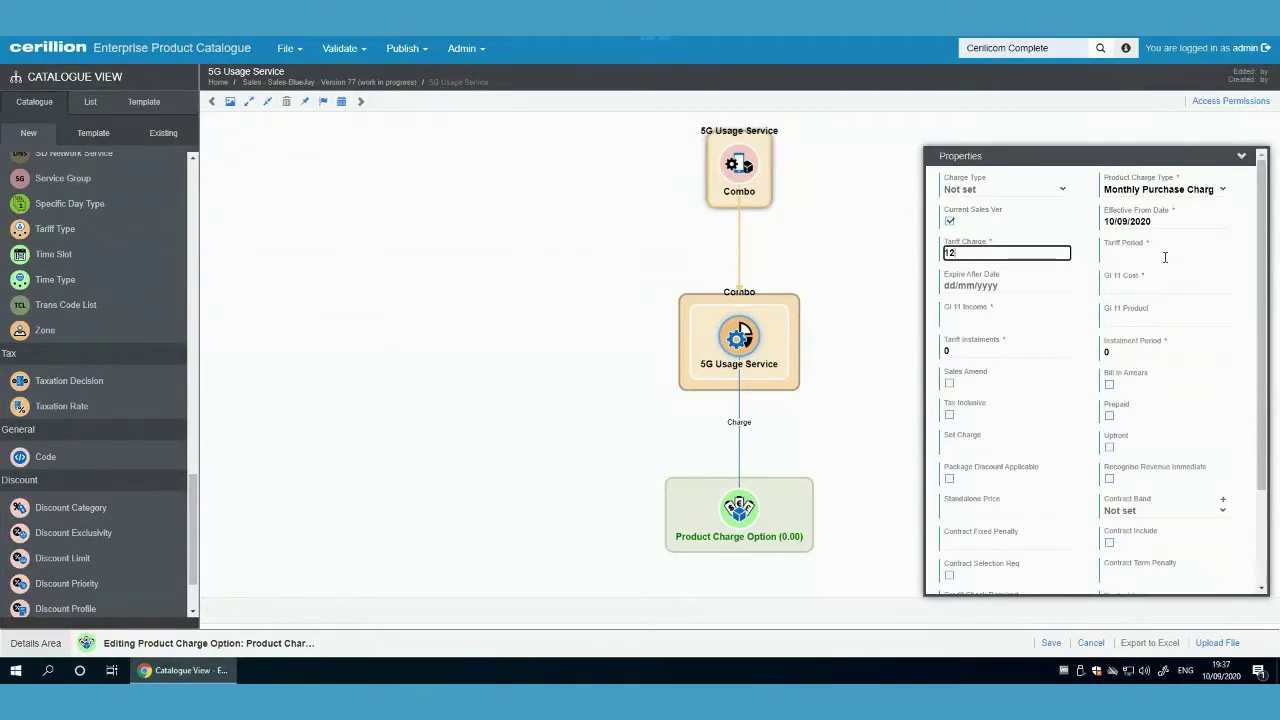
- Enter GI 11 income code GL897, check Third Party Payment Type, and save the Monthly Purchase Charge (12.00)
{"action": "left_click", "coordinate": [1024, 317]}
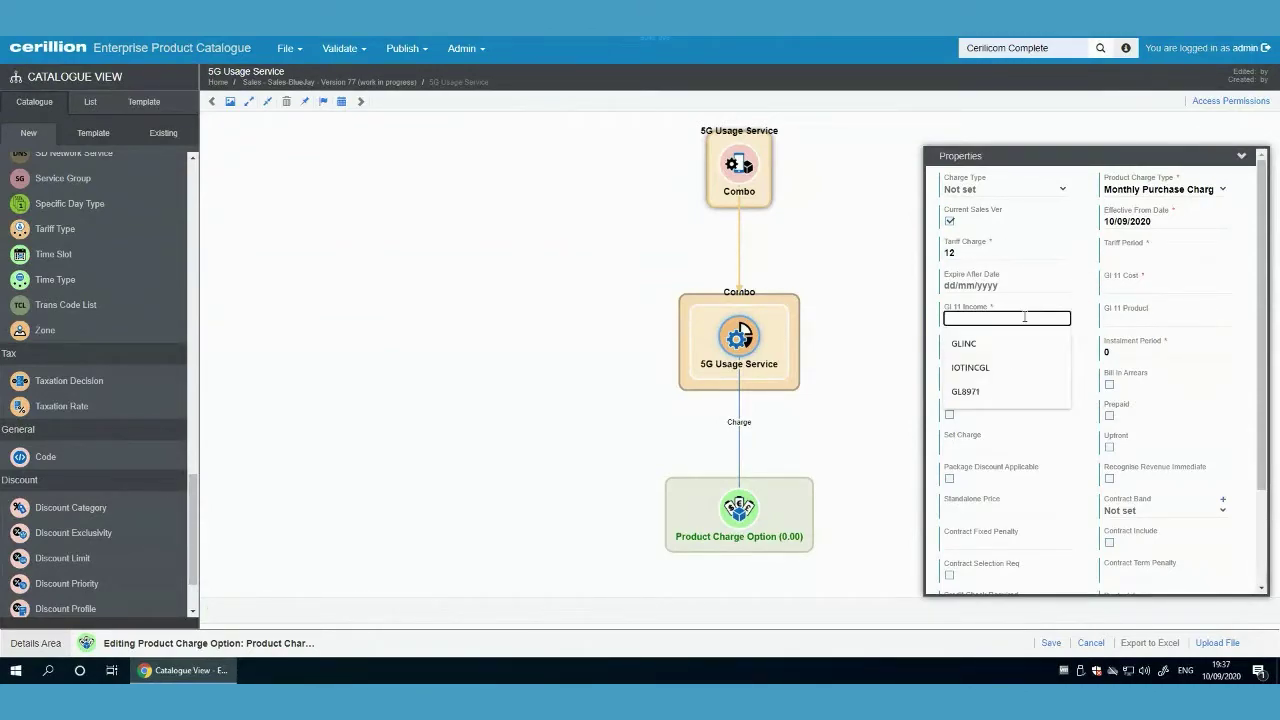
{"action": "type", "text": "GL897"}
{"action": "scroll", "coordinate": [1150, 340], "scroll_direction": "down", "scroll_amount": 3}
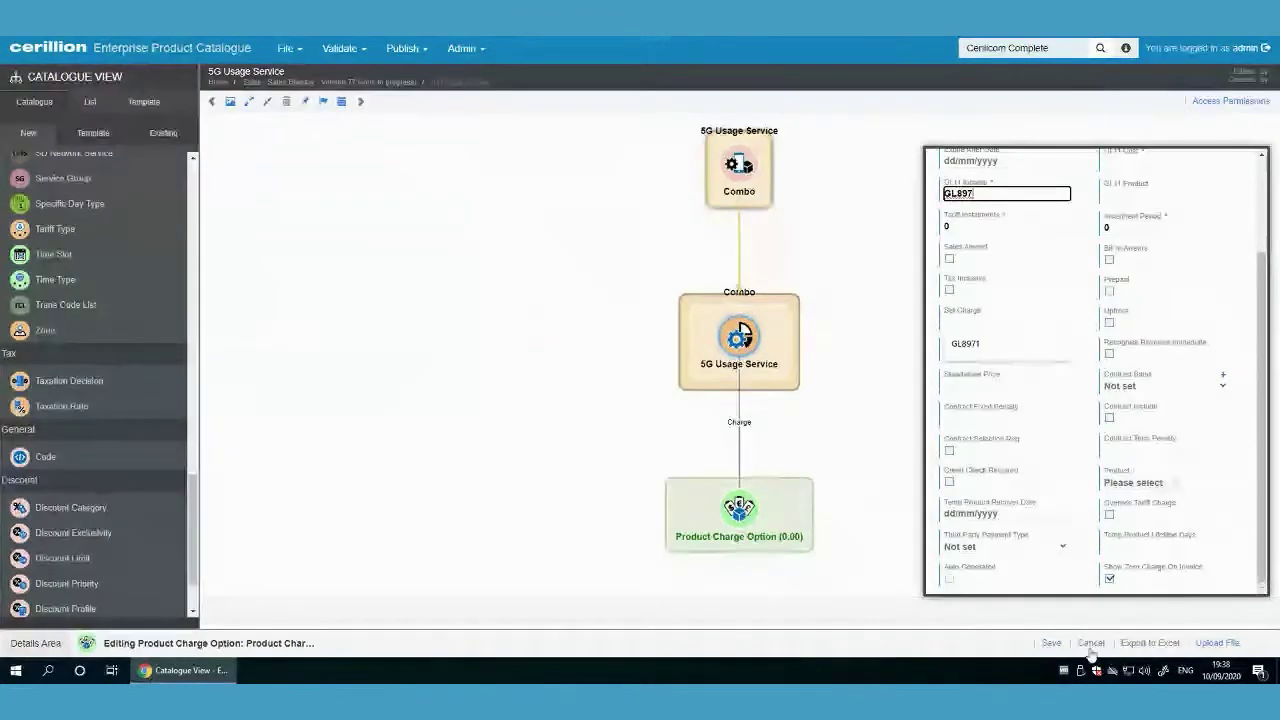
{"action": "left_click", "coordinate": [997, 546]}
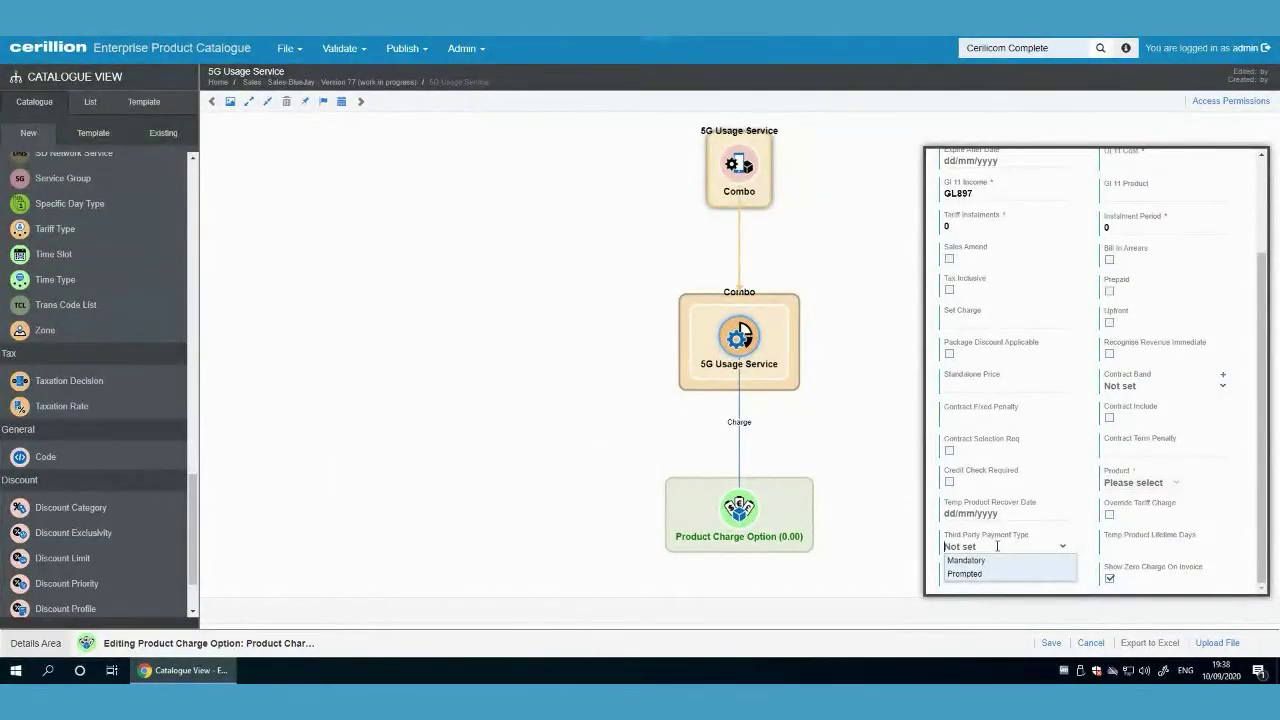
{"action": "left_click", "coordinate": [1050, 643]}
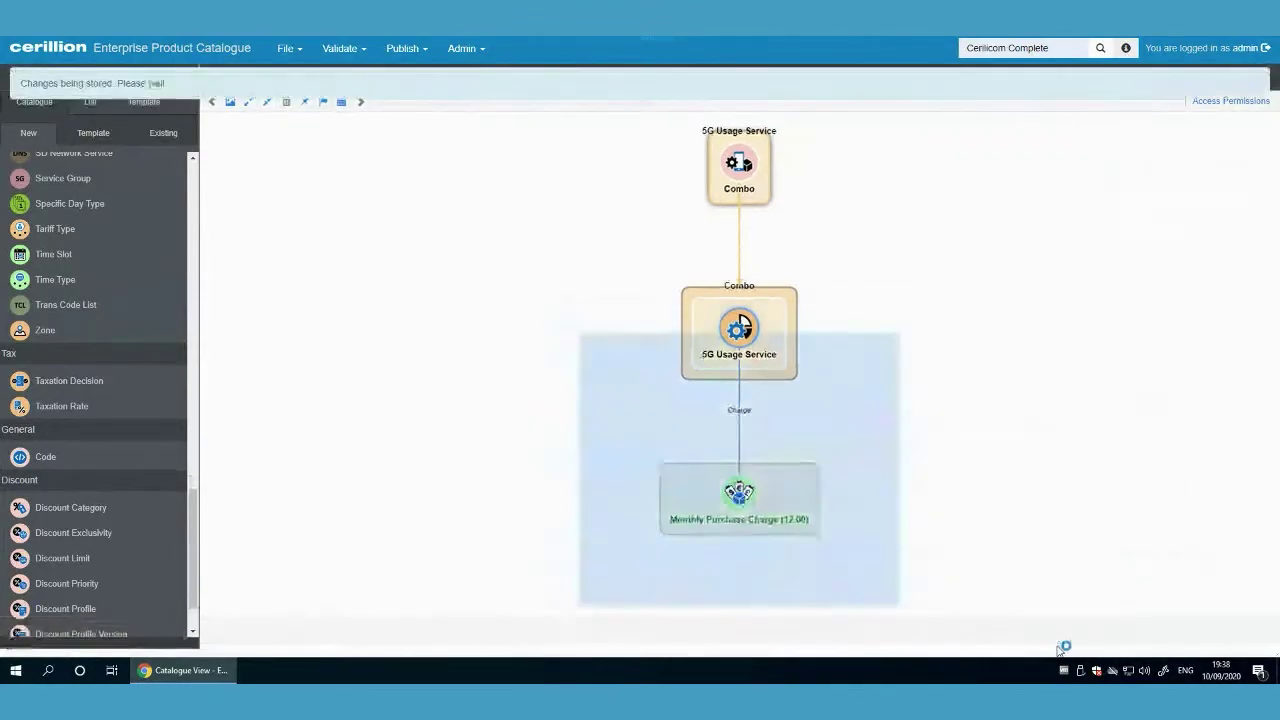
- Add a Resource Bundle with a Daily recurrence plan under Monthly Purchase Charge (12.00) and save it
{"action": "right_click", "coordinate": [732, 488]}
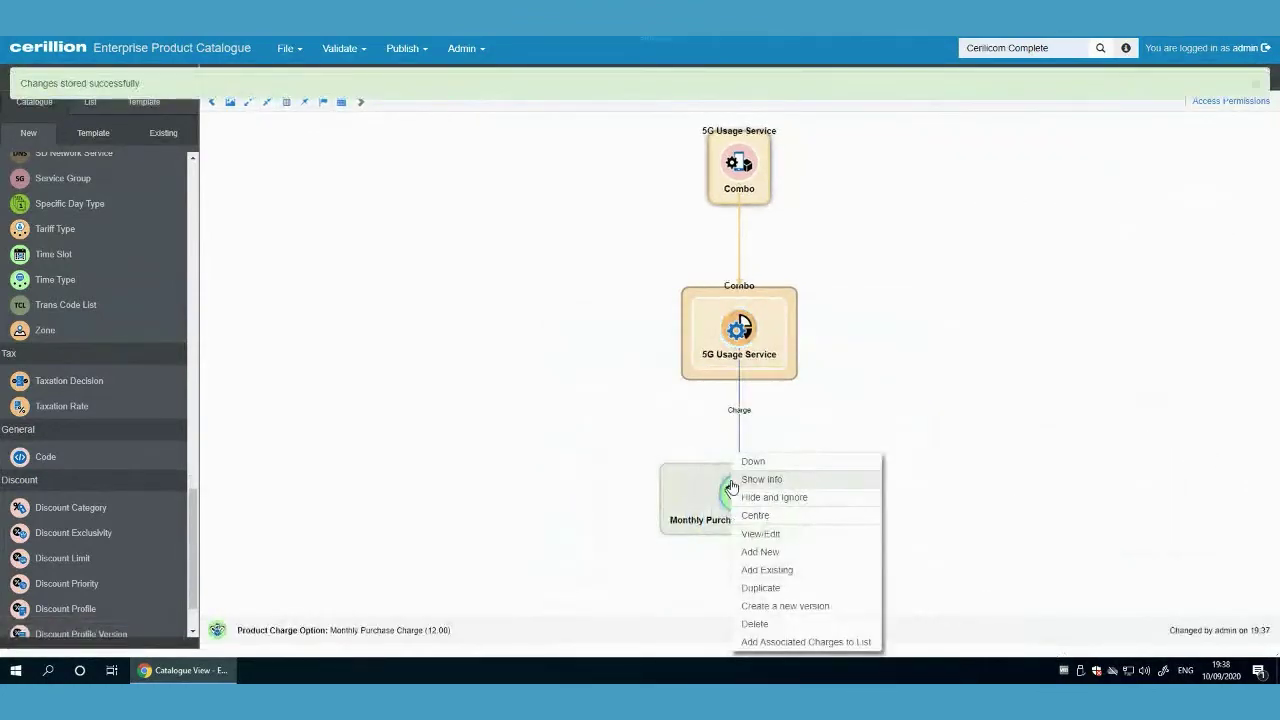
{"action": "left_click", "coordinate": [760, 551]}
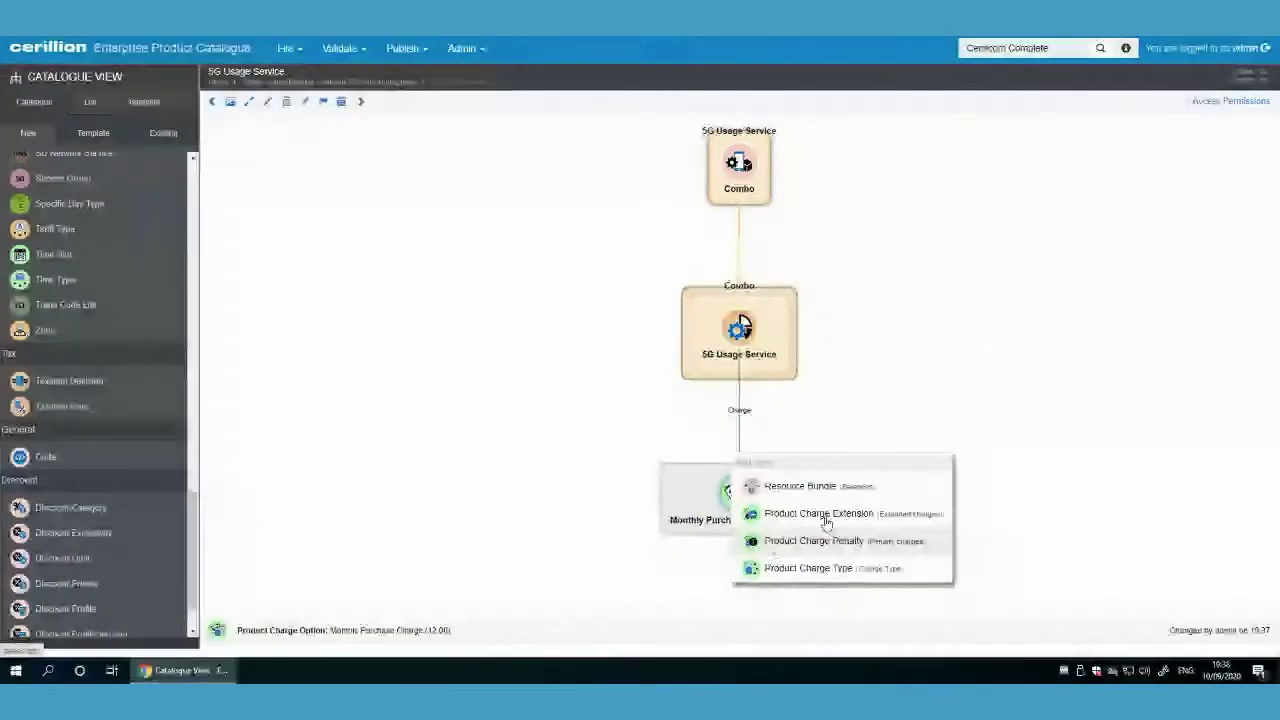
{"action": "left_click", "coordinate": [800, 486]}
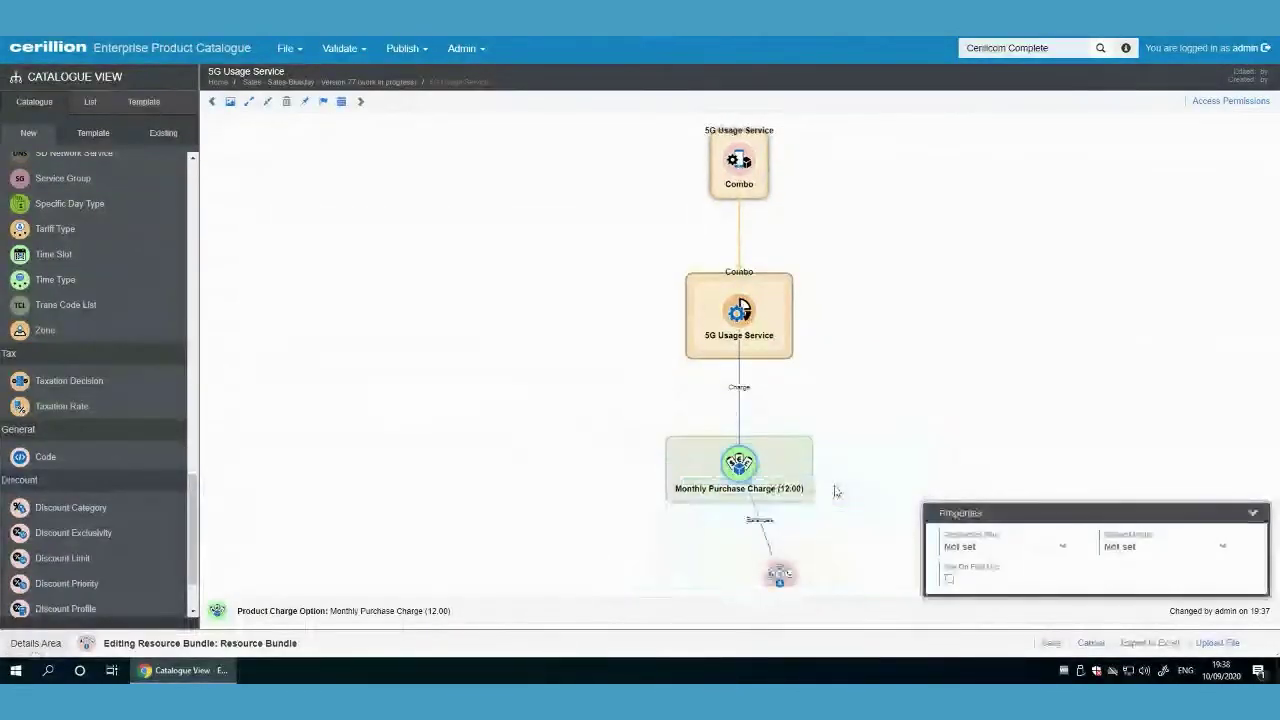
{"action": "left_click", "coordinate": [1038, 546]}
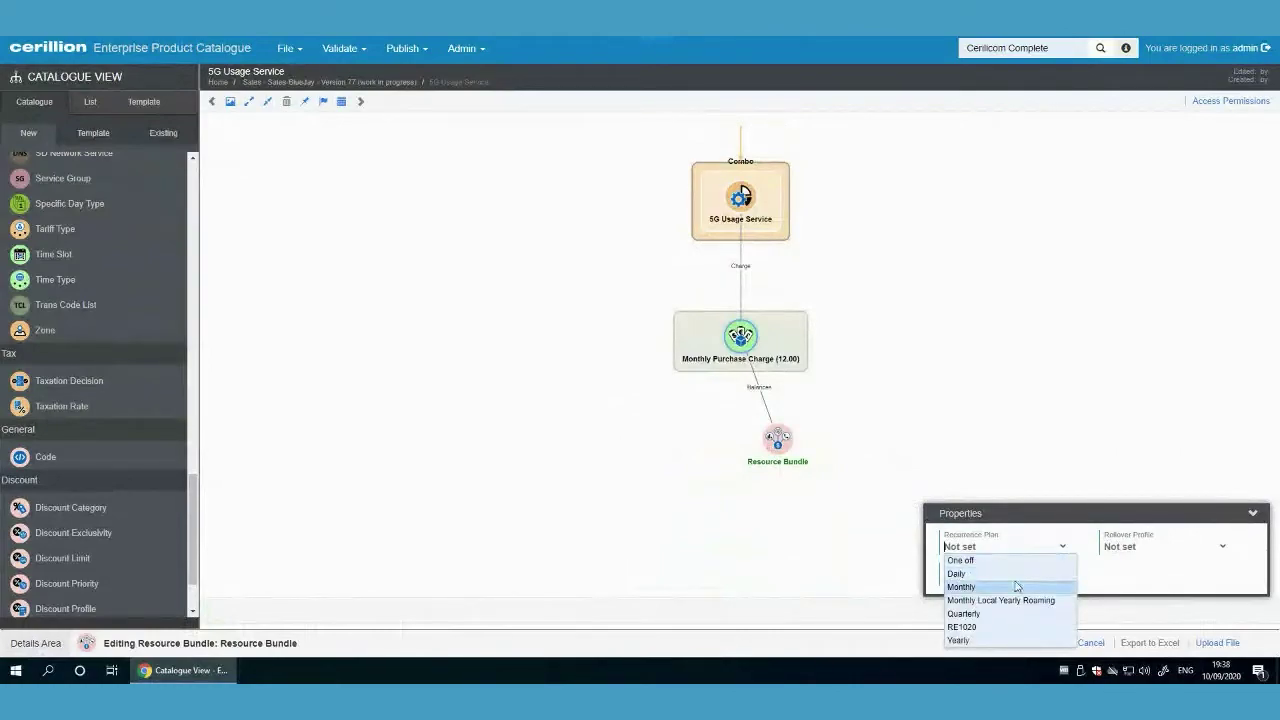
{"action": "left_click", "coordinate": [1013, 577]}
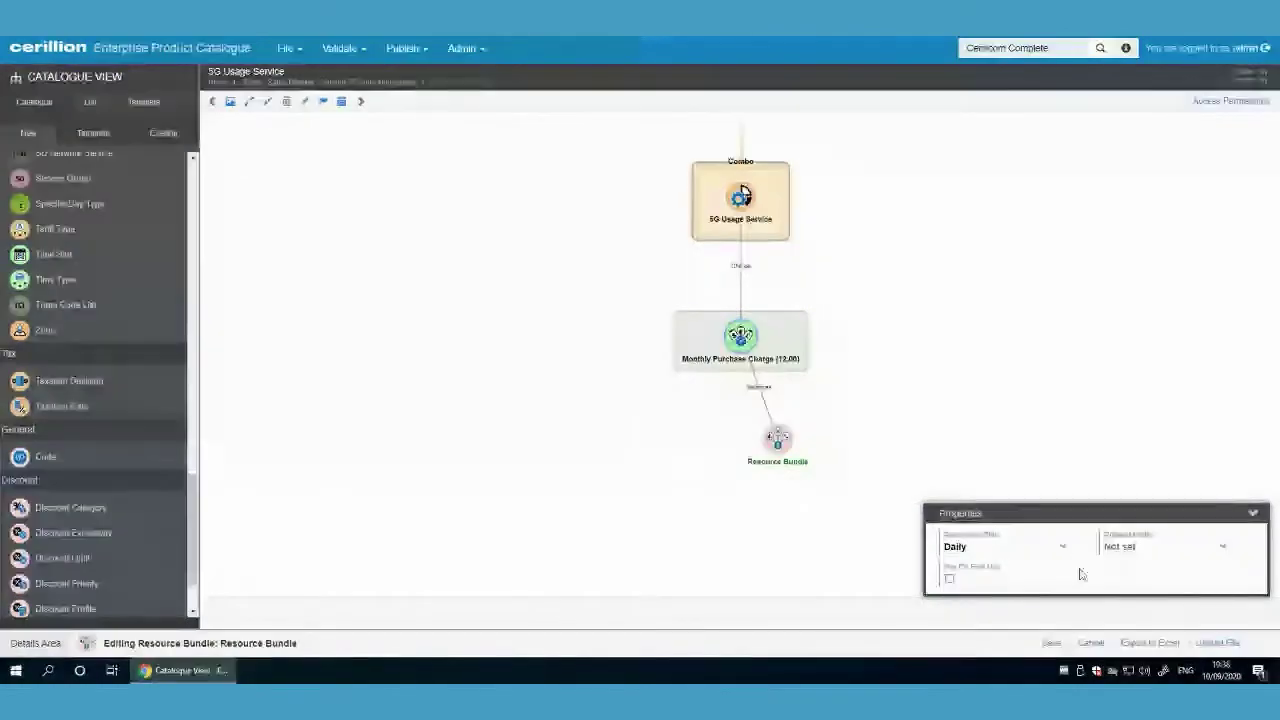
{"action": "left_click", "coordinate": [1051, 643]}
{"action": "right_click", "coordinate": [777, 440]}
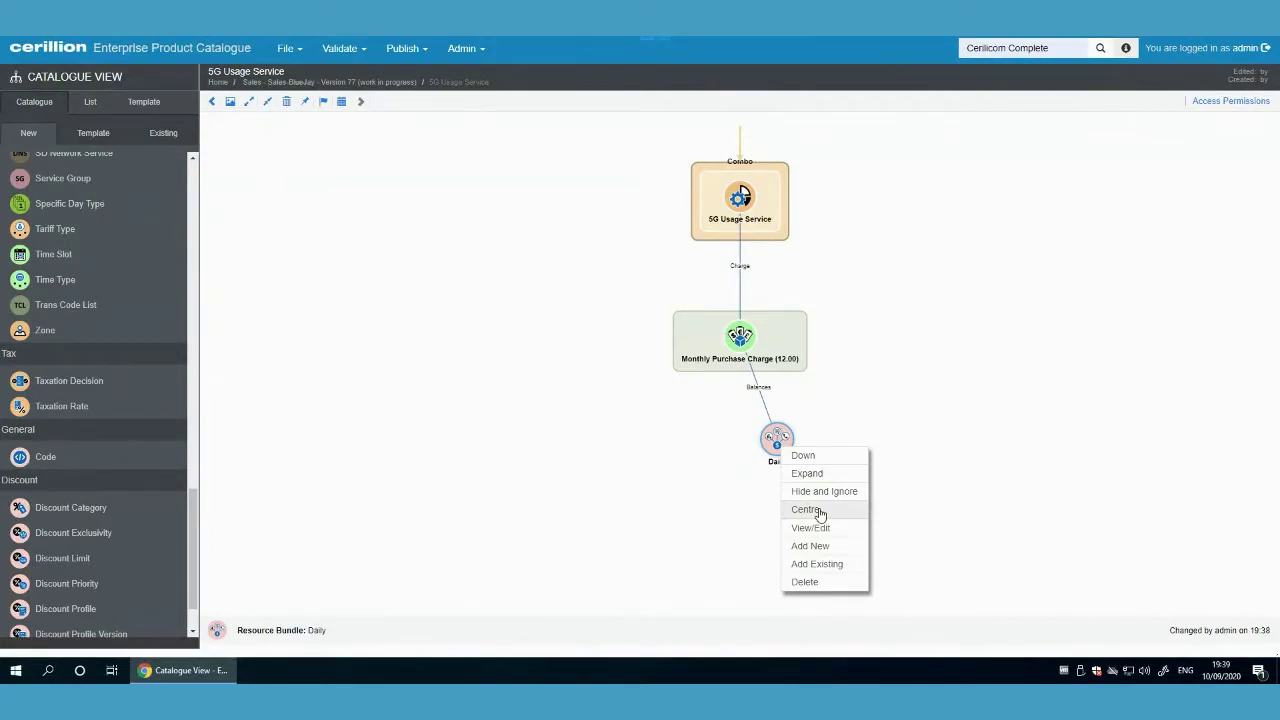
- Centre the diagram on the Daily bundle, then return to the Cerillicom Complete package
{"action": "left_click", "coordinate": [846, 512]}
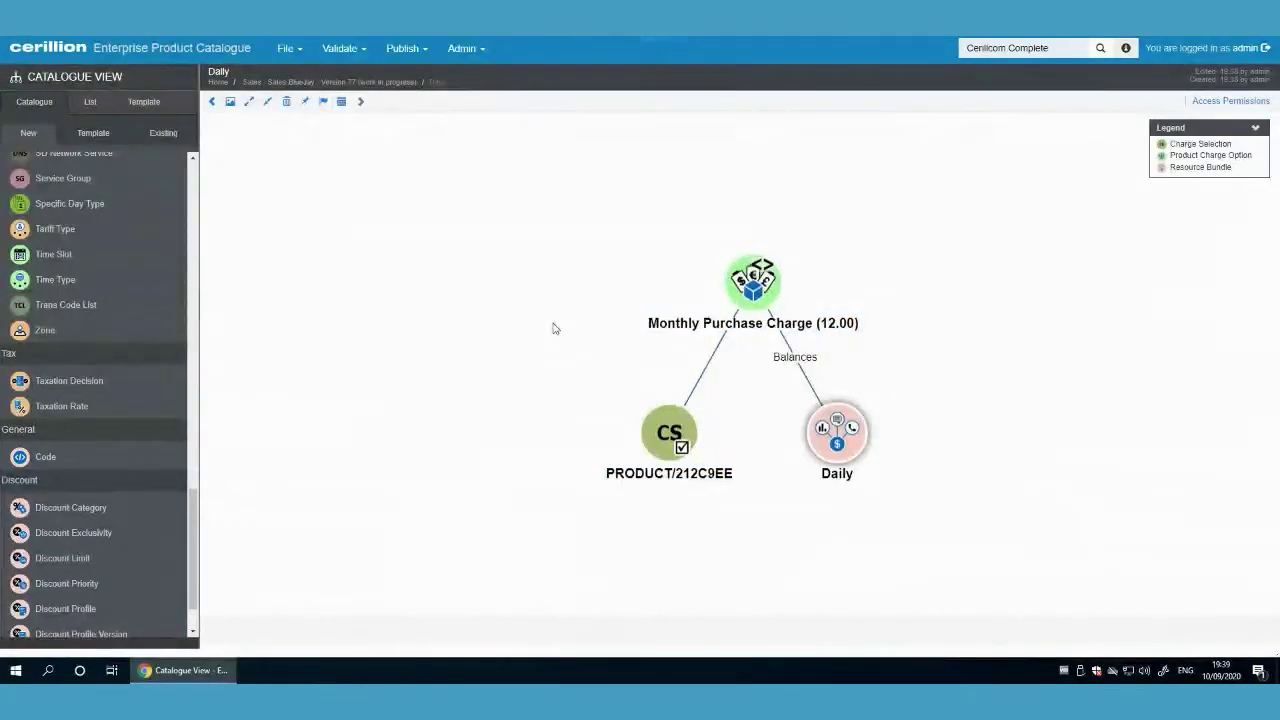
{"action": "right_click", "coordinate": [849, 455]}
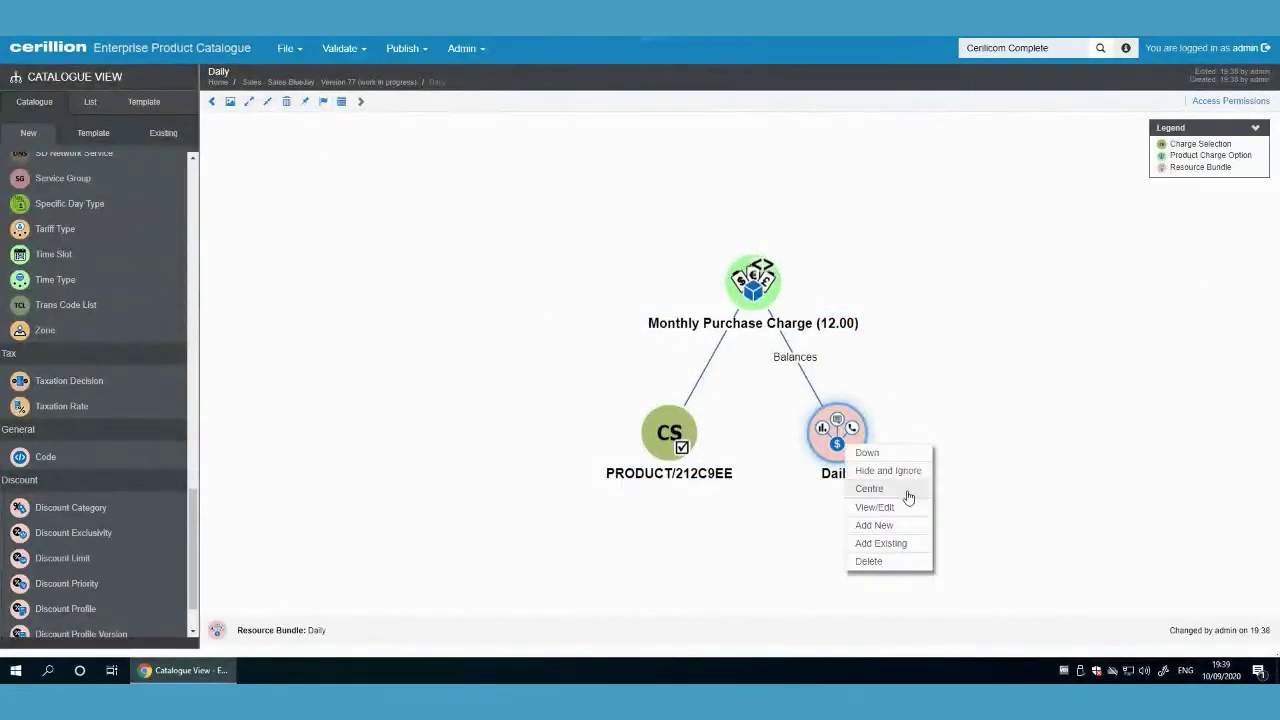
{"action": "left_click", "coordinate": [1033, 435]}
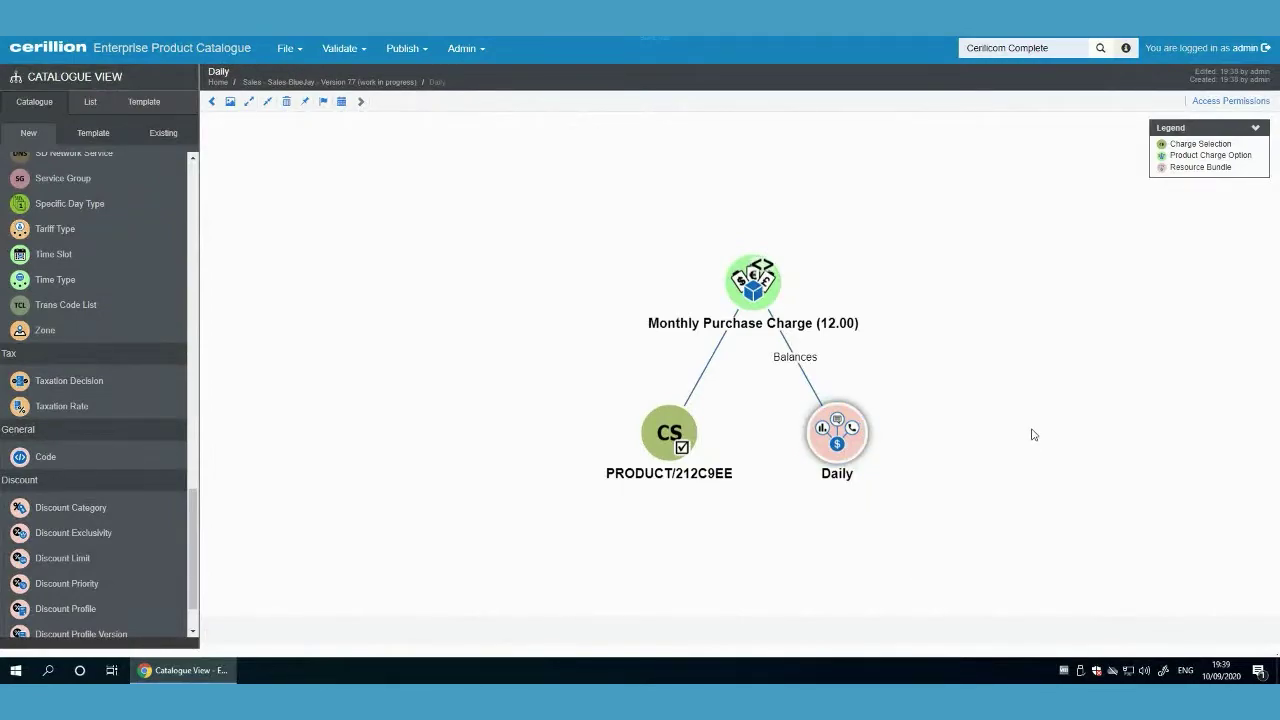
{"action": "left_click", "coordinate": [211, 101]}
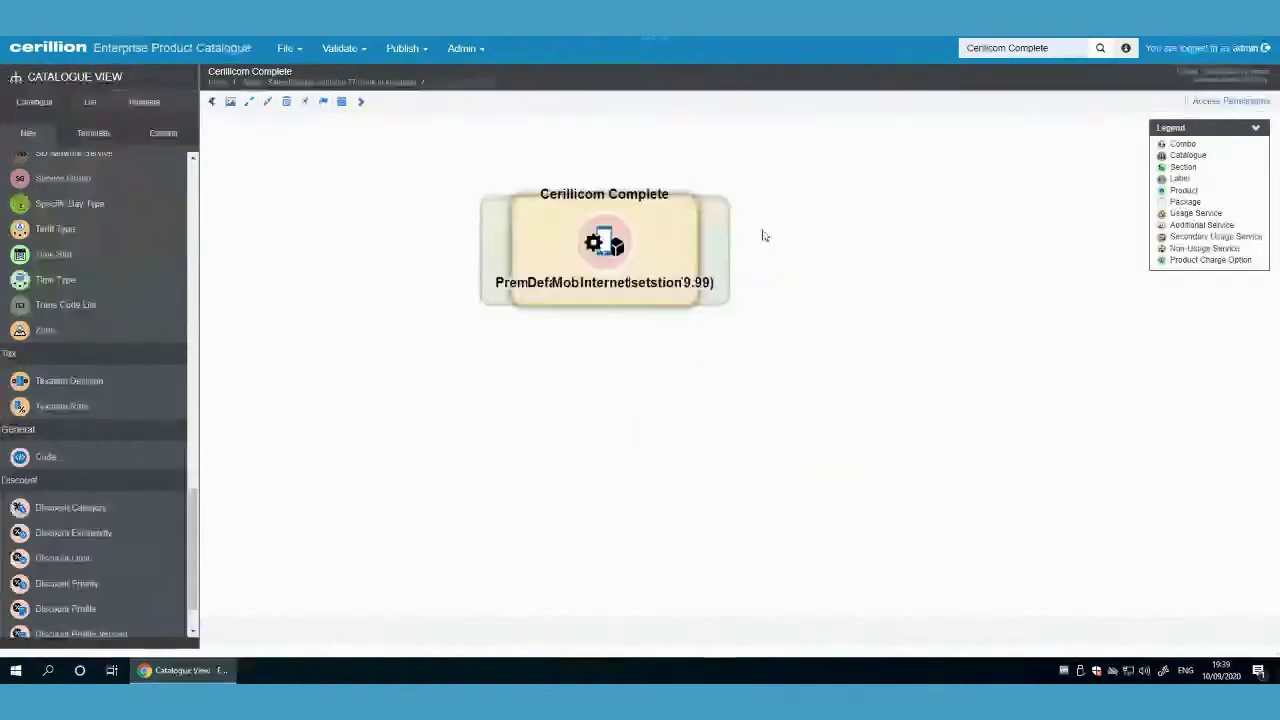
{"action": "left_click", "coordinate": [868, 578]}
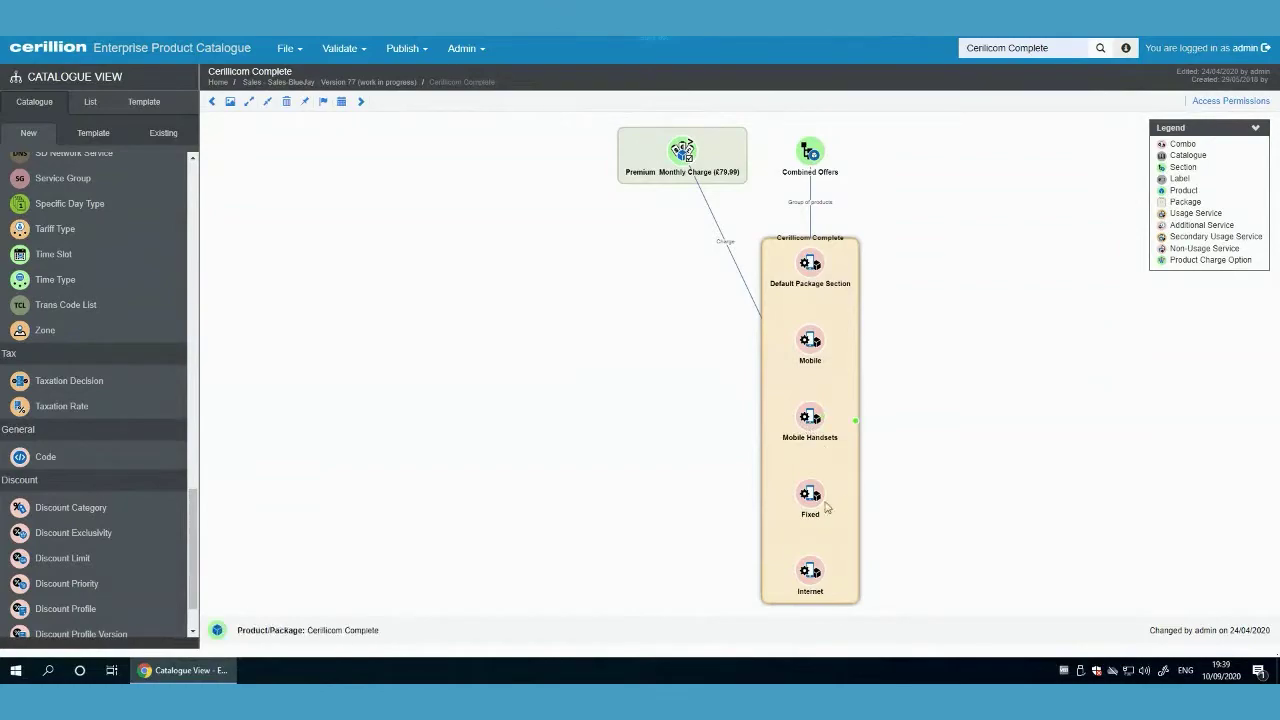
- Expand Mobile Handsets to reveal its four phones, then list addable items for Google Pixel 2
{"action": "right_click", "coordinate": [811, 428]}
{"action": "left_click", "coordinate": [920, 435]}
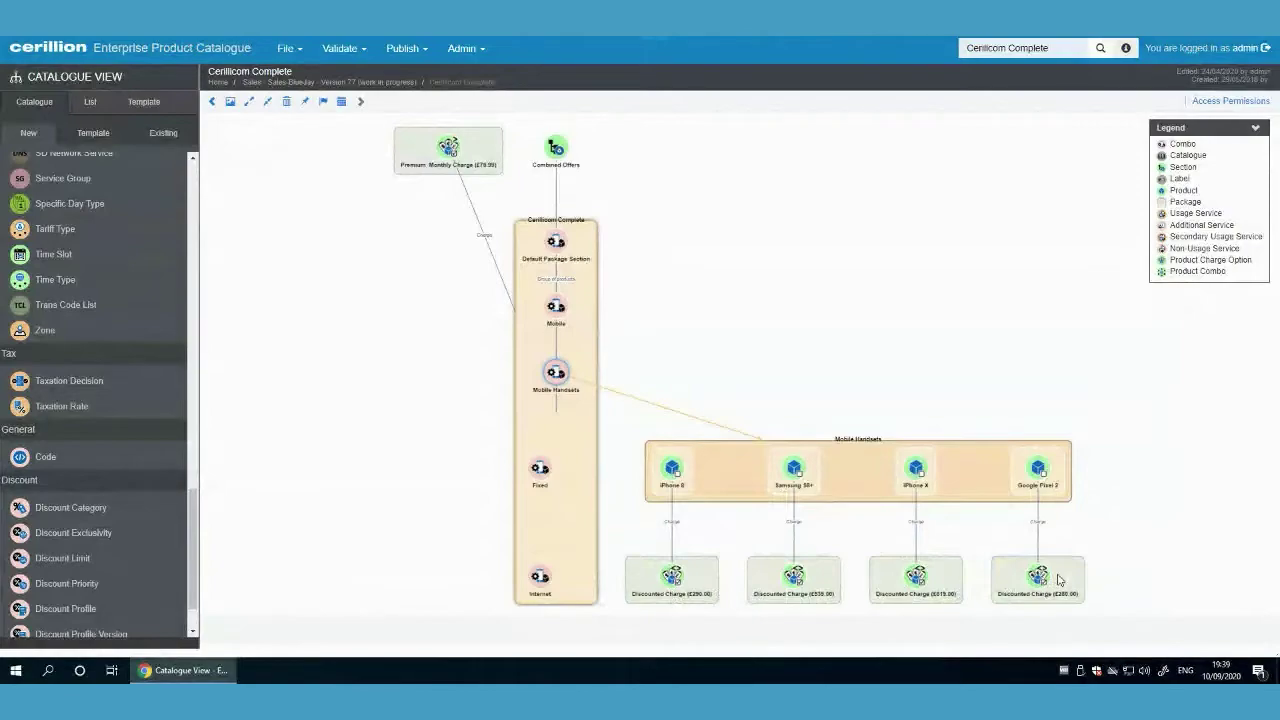
{"action": "right_click", "coordinate": [1035, 477]}
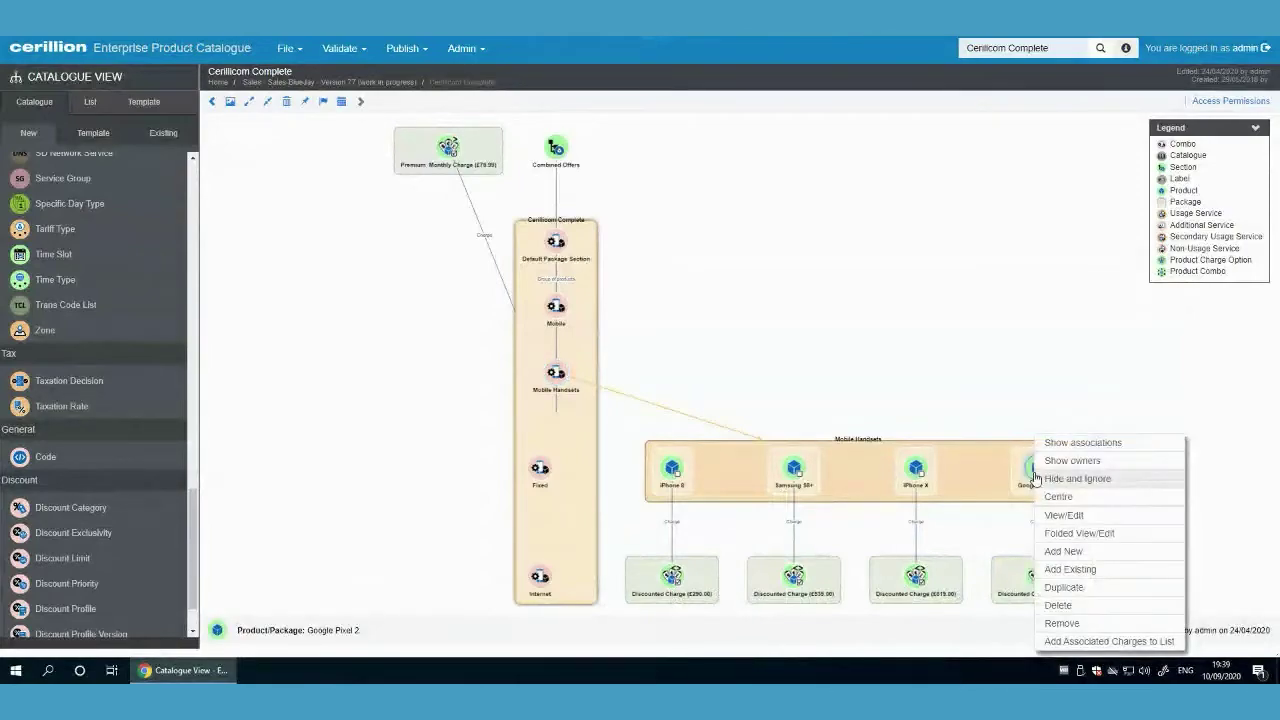
{"action": "mouse_move", "coordinate": [1082, 487]}
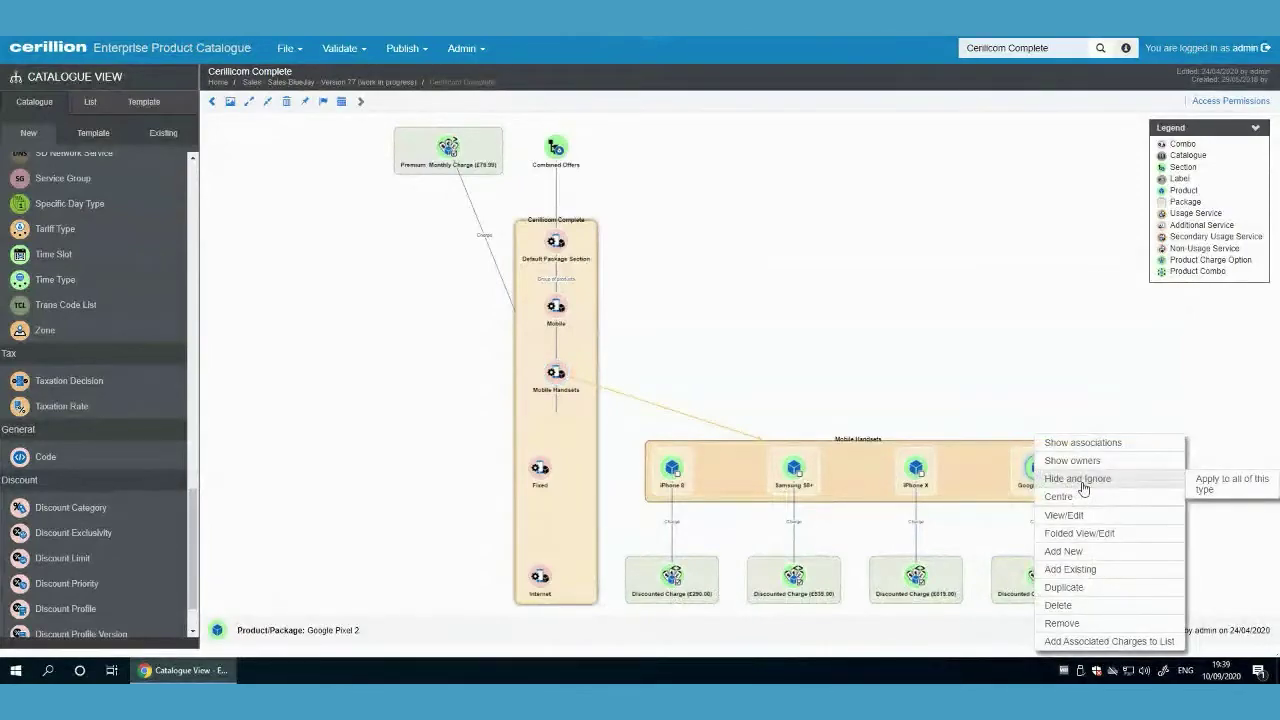
{"action": "left_click", "coordinate": [1092, 555]}
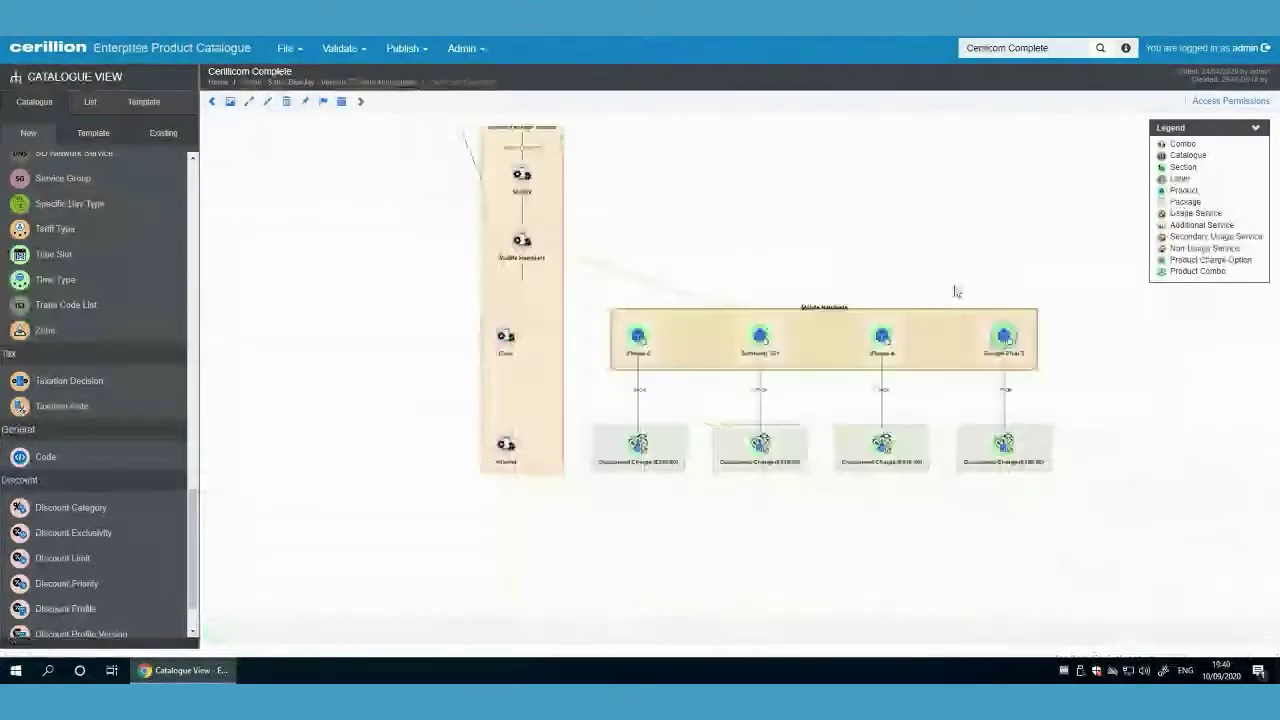
- Add a new Segmentation Rule item beneath the Google Pixel 2 handset
{"action": "right_click", "coordinate": [1002, 336]}
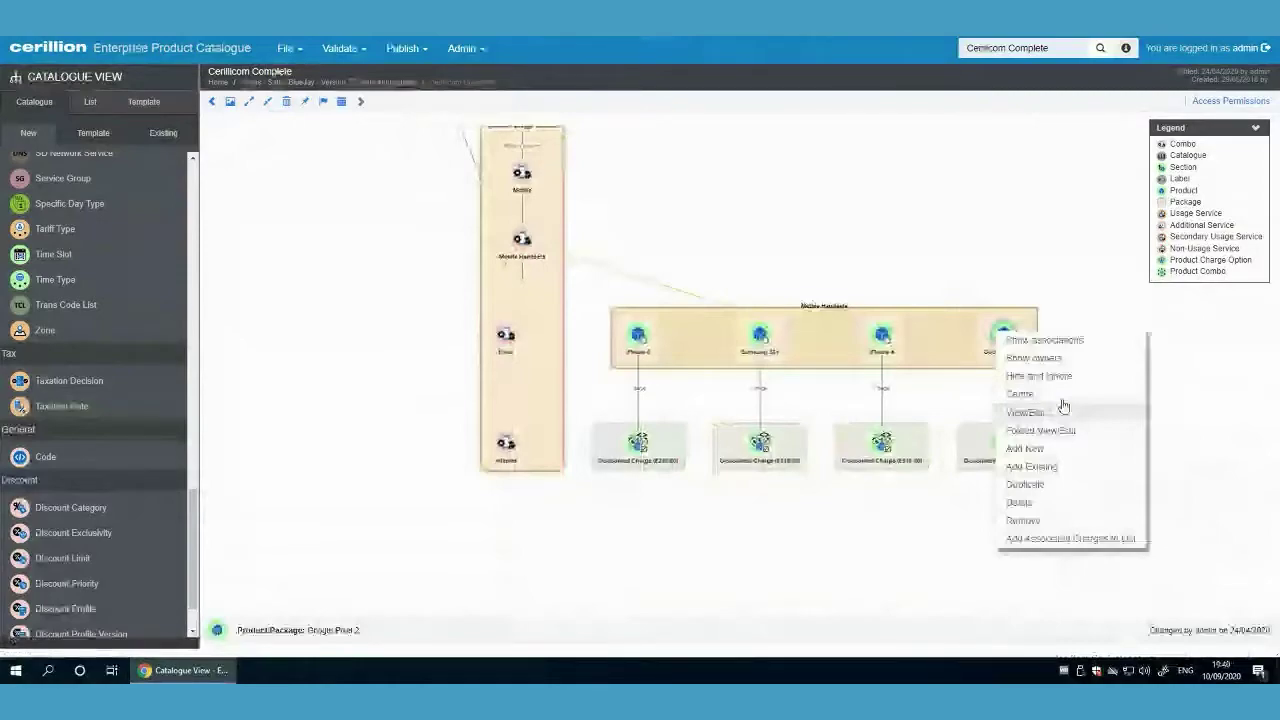
{"action": "left_click", "coordinate": [1051, 449]}
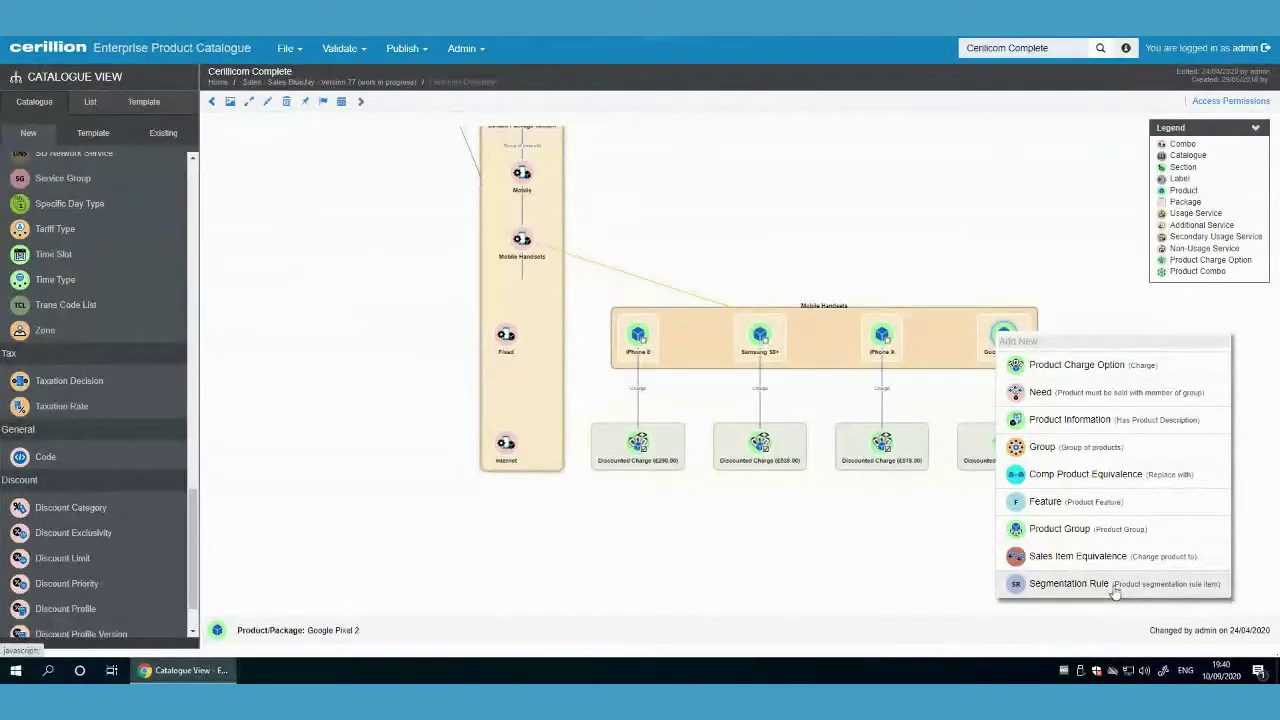
{"action": "left_click", "coordinate": [1113, 588]}
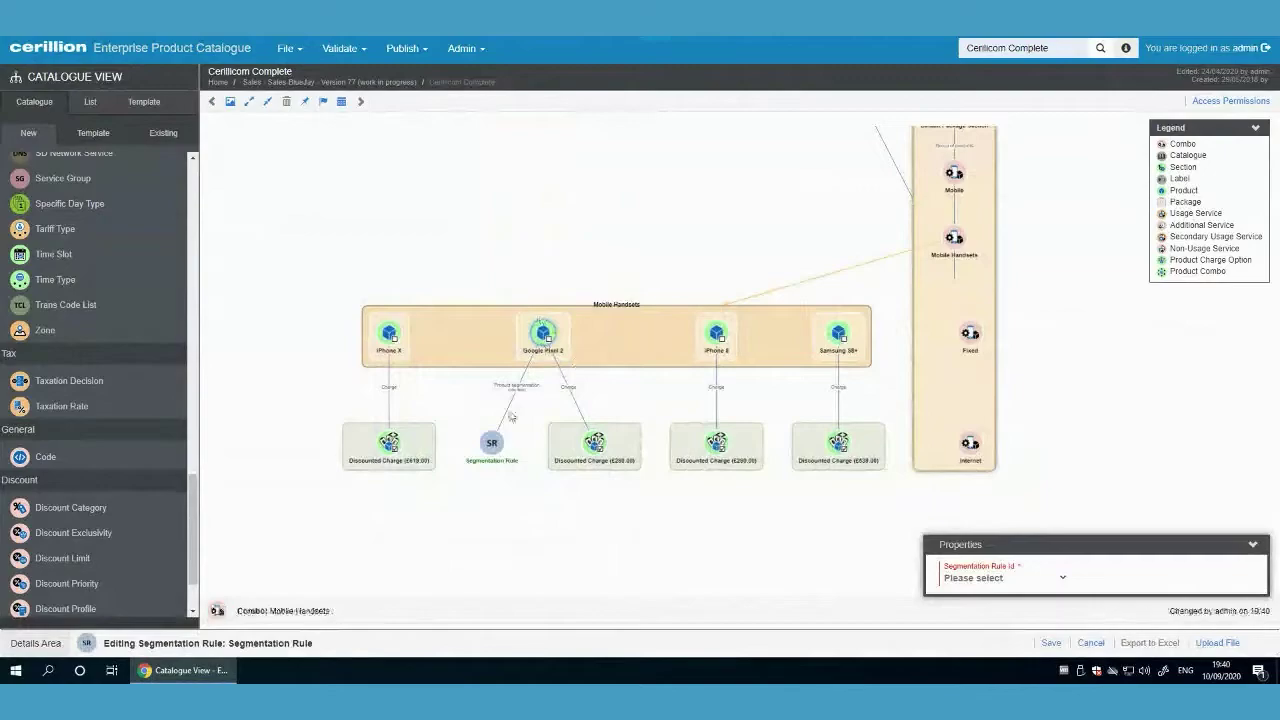
{"action": "left_click", "coordinate": [1010, 577]}
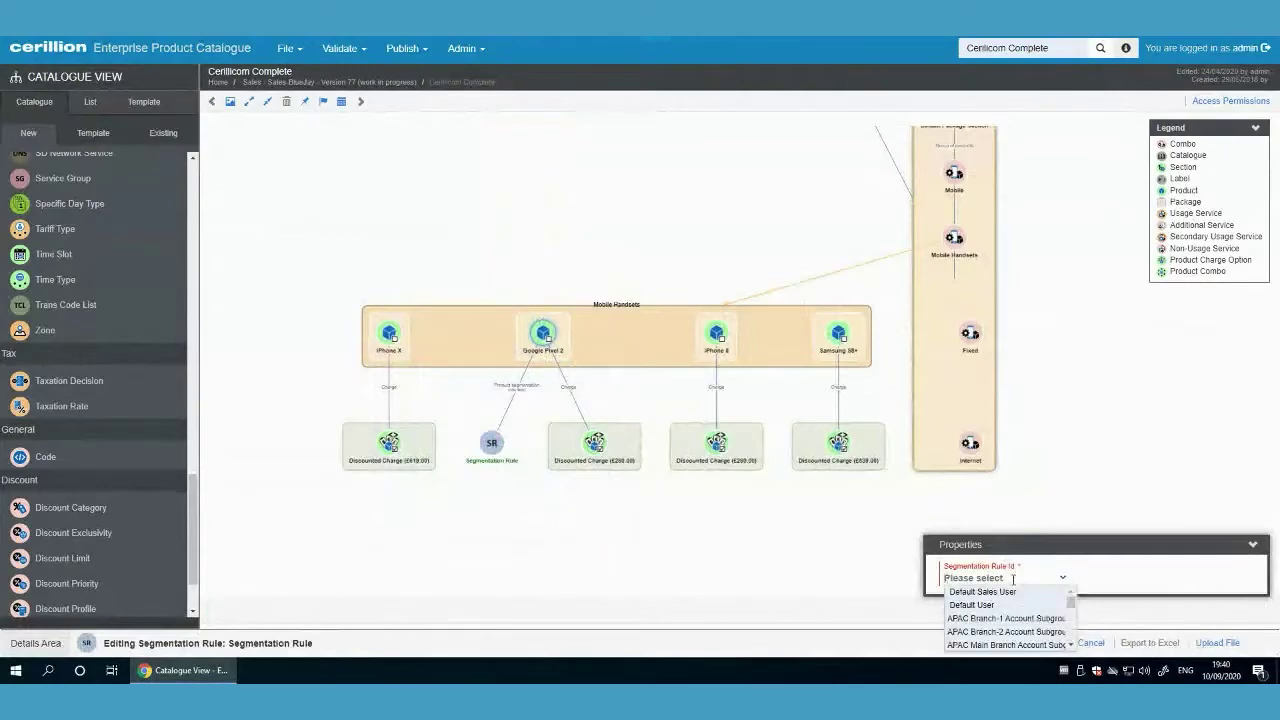
{"action": "scroll", "coordinate": [1010, 615], "scroll_direction": "down", "scroll_amount": 3}
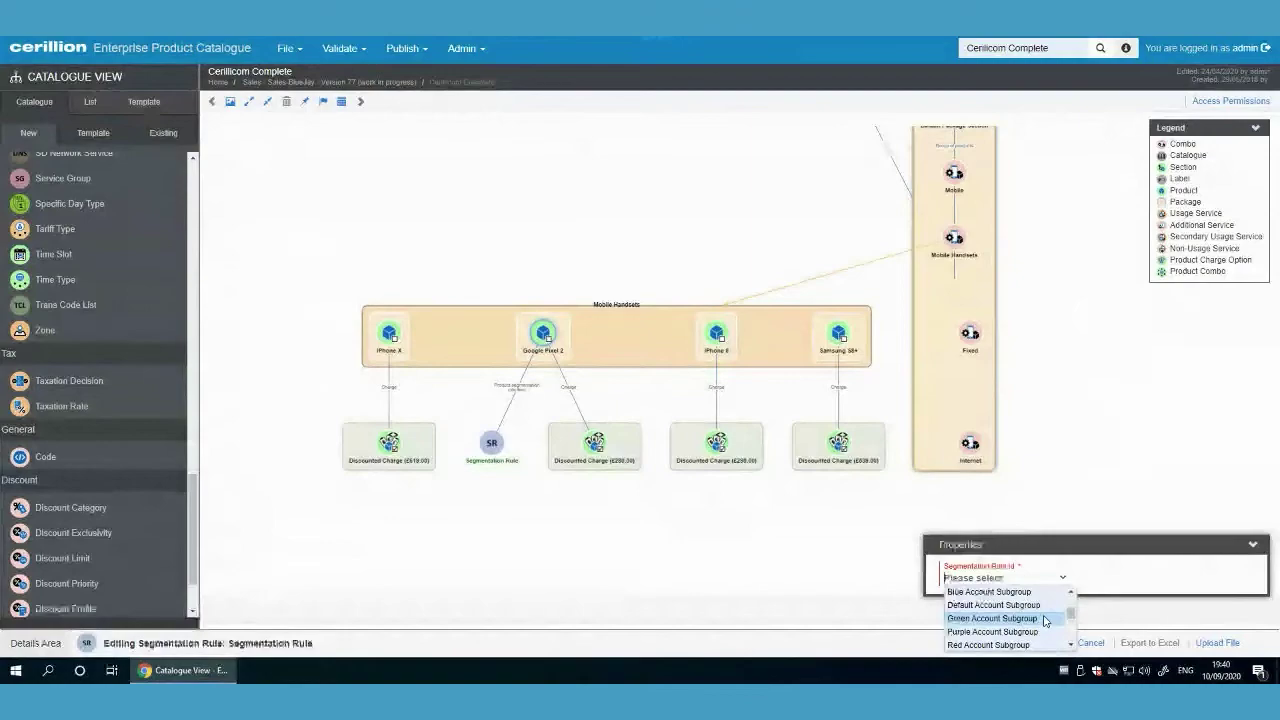
{"action": "left_click", "coordinate": [676, 590]}
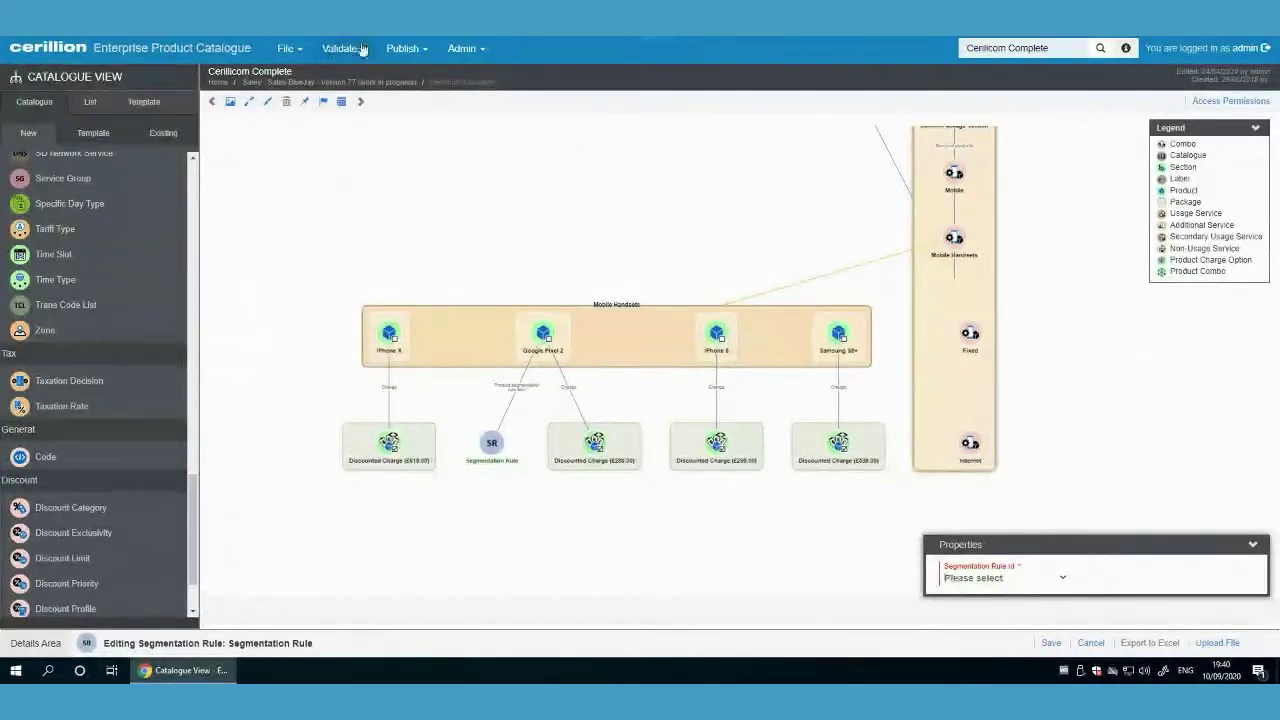
- Forget the unsaved segmentation rule and revert Sales-BlueJay's work-in-progress Version 77
{"action": "left_click", "coordinate": [218, 82]}
{"action": "left_click", "coordinate": [592, 388]}
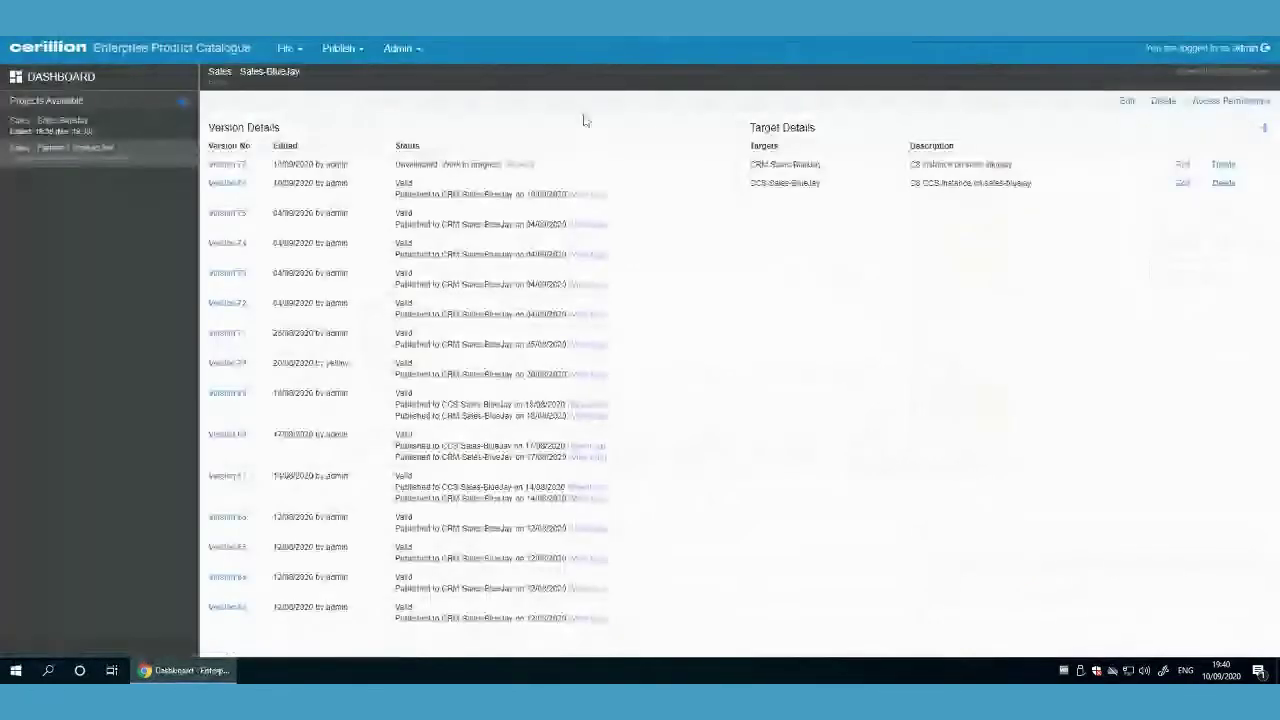
{"action": "left_click", "coordinate": [516, 165]}
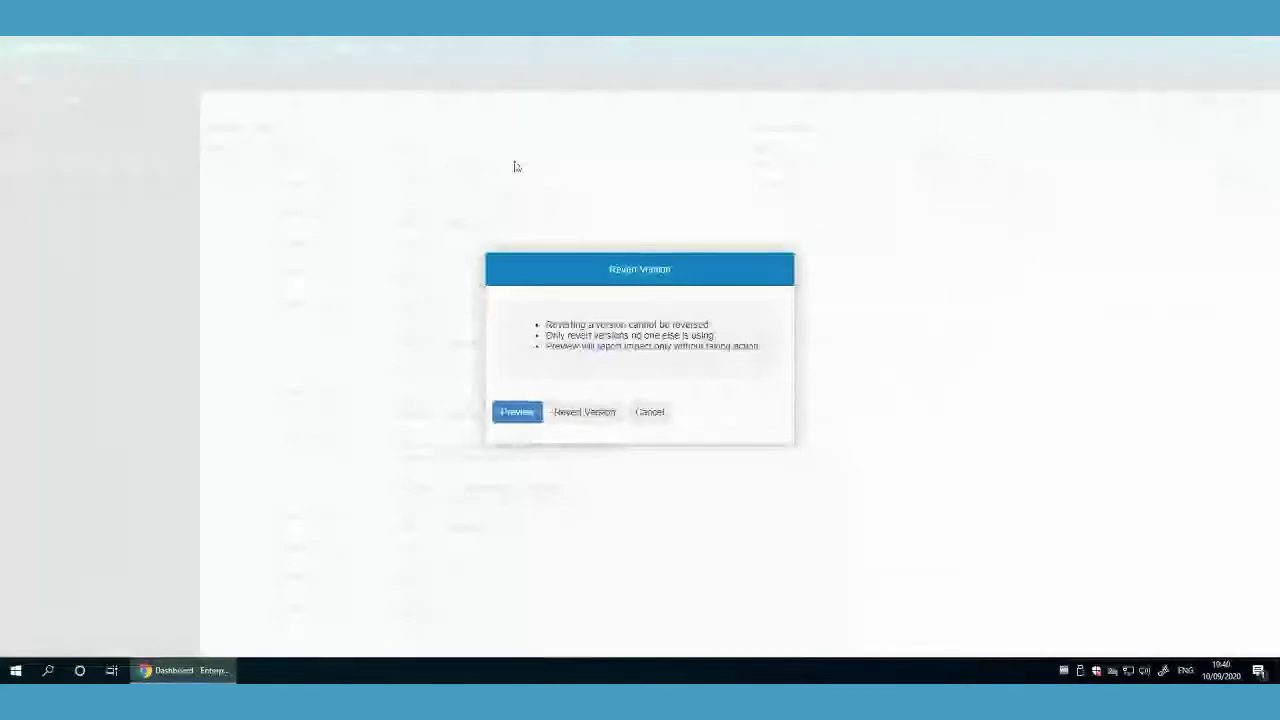
{"action": "left_click", "coordinate": [584, 418]}
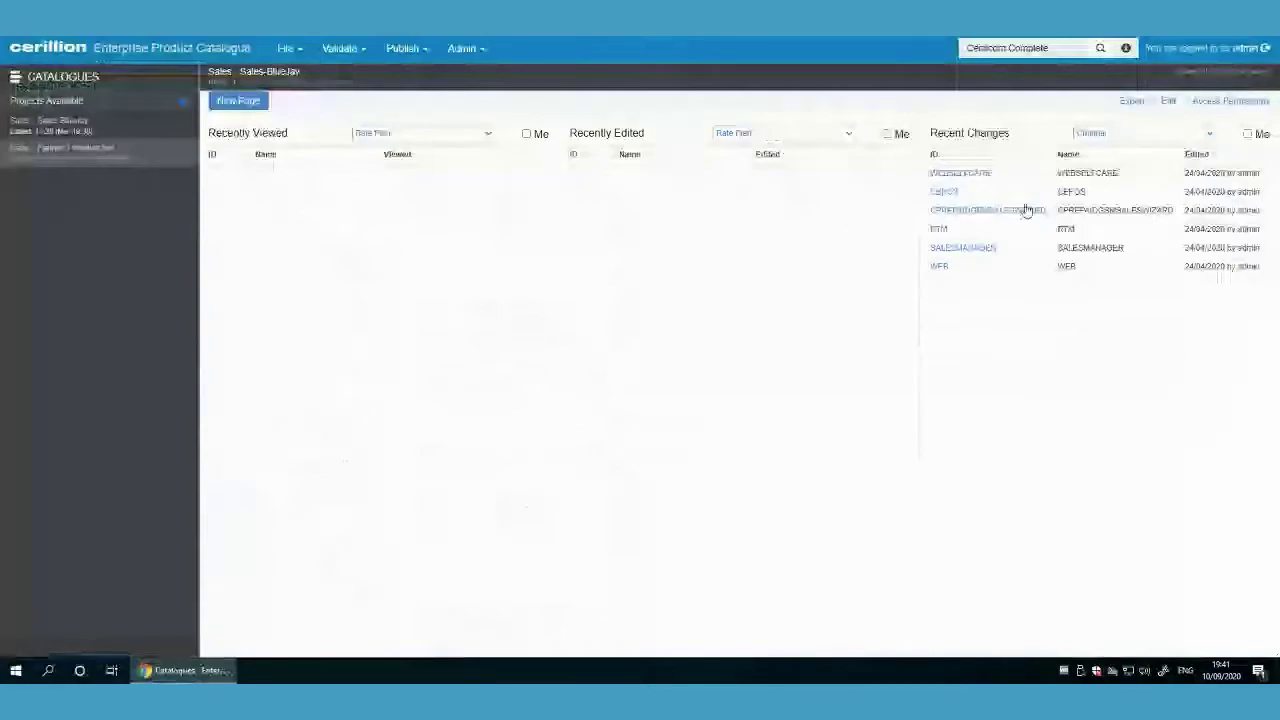
- Open the SALESMANAGER channel diagram and show the Cerillicom 2020 Catalogue from the x 32 group
{"action": "left_click", "coordinate": [965, 249]}
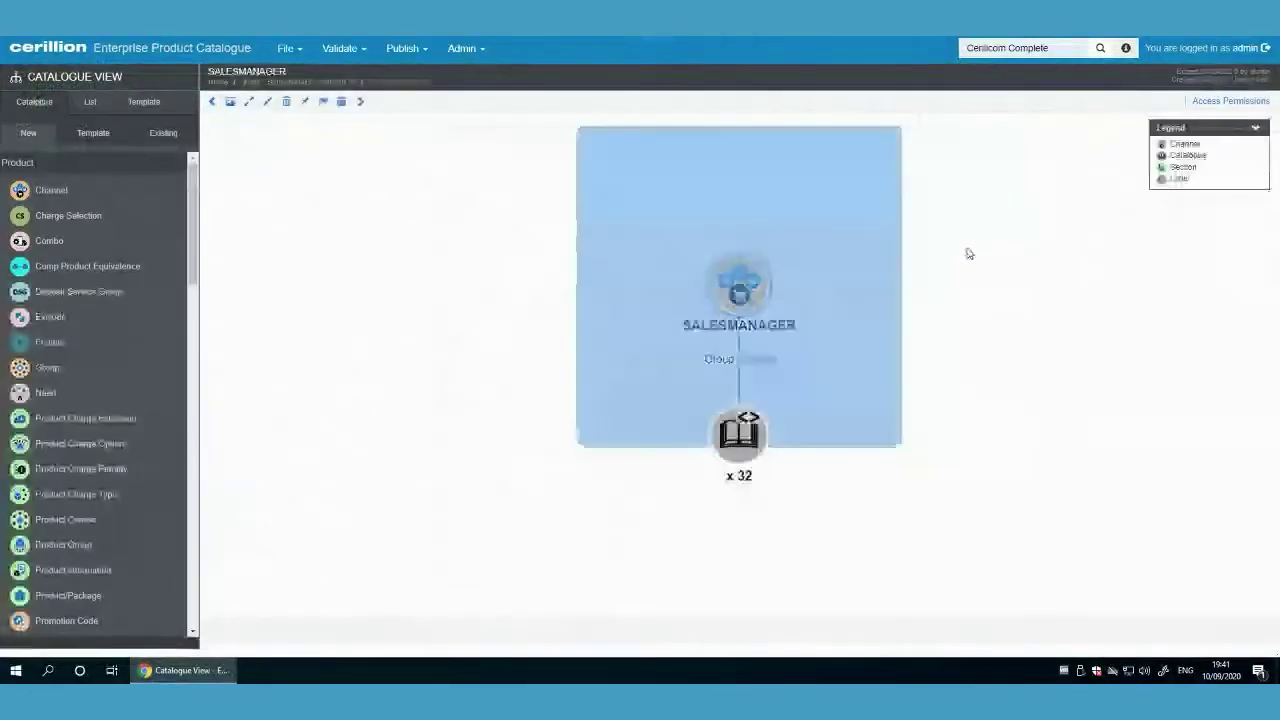
{"action": "right_click", "coordinate": [738, 435]}
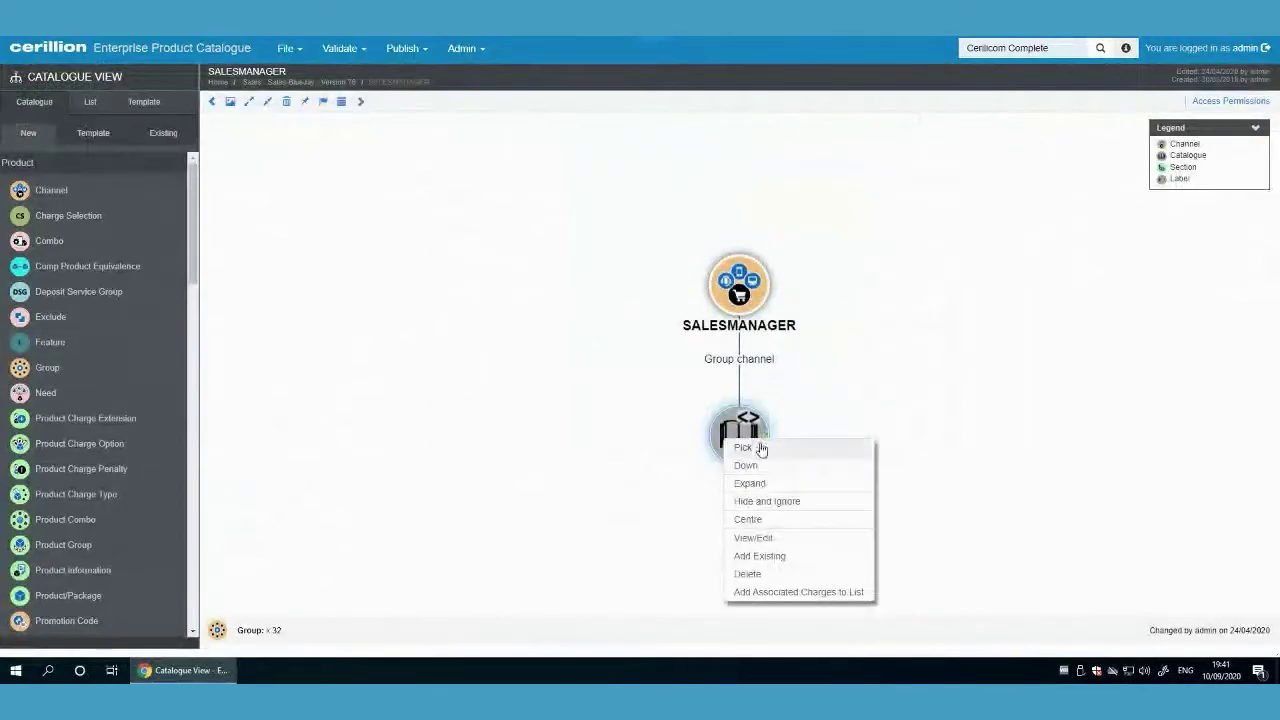
{"action": "left_click", "coordinate": [760, 449]}
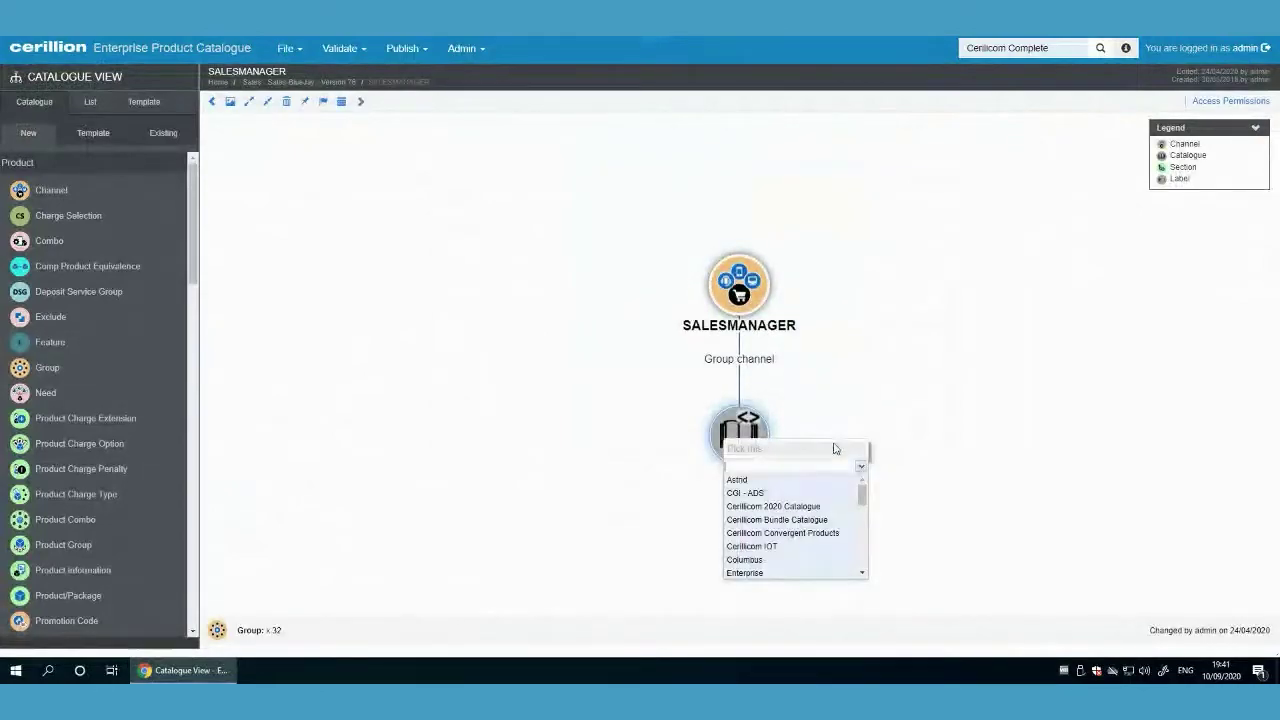
{"action": "left_click", "coordinate": [805, 510]}
- Expand the catalogue one level, then search Cerillicom Complete and open the first result
{"action": "right_click", "coordinate": [742, 440]}
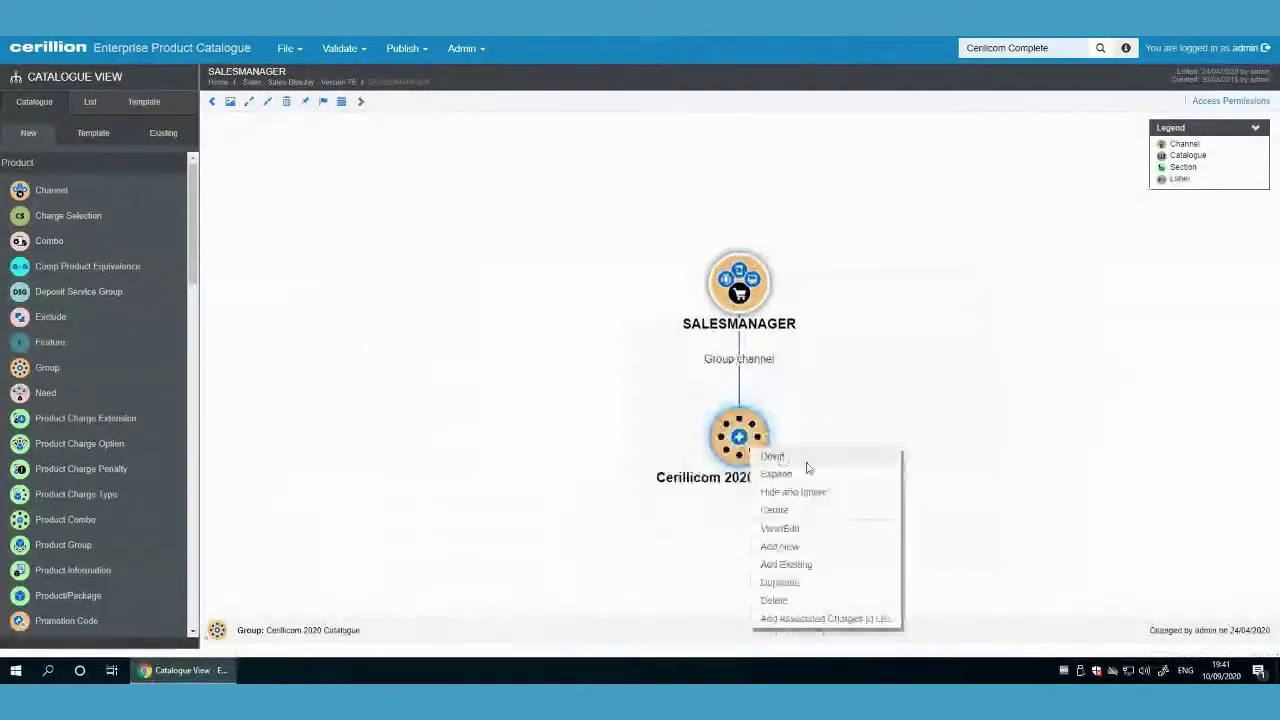
{"action": "left_click", "coordinate": [807, 465]}
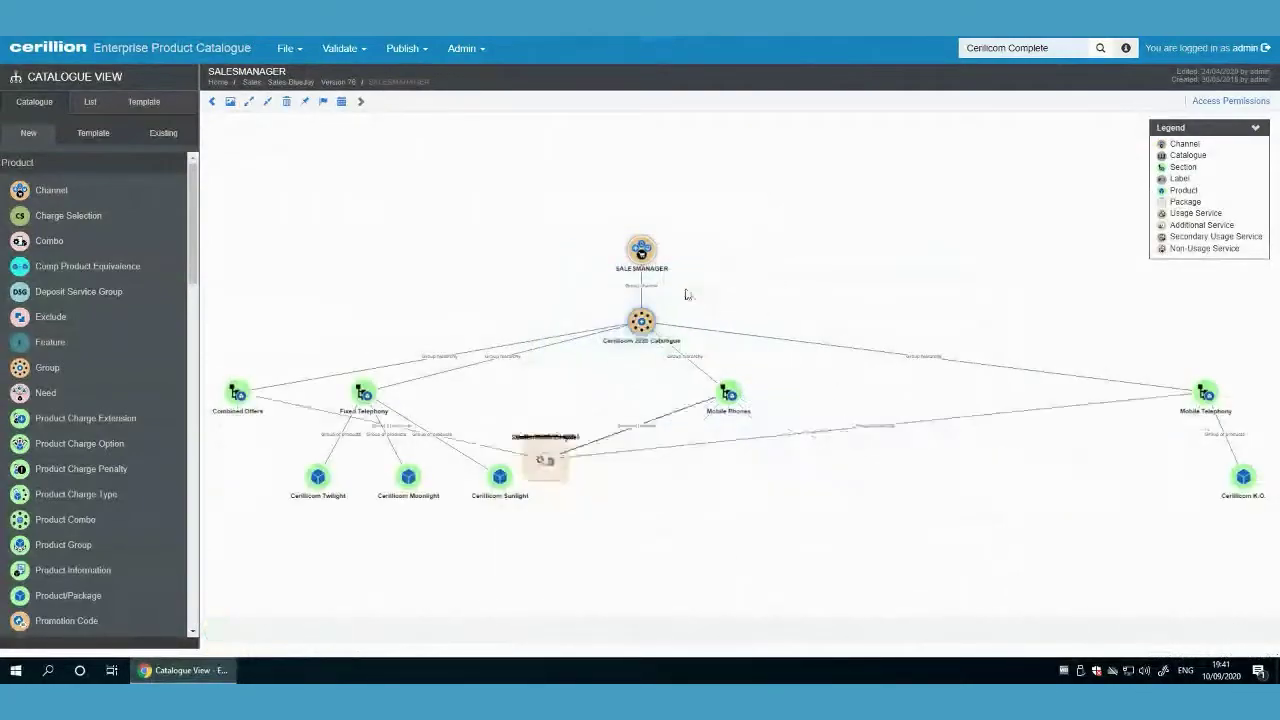
{"action": "key", "text": "Return"}
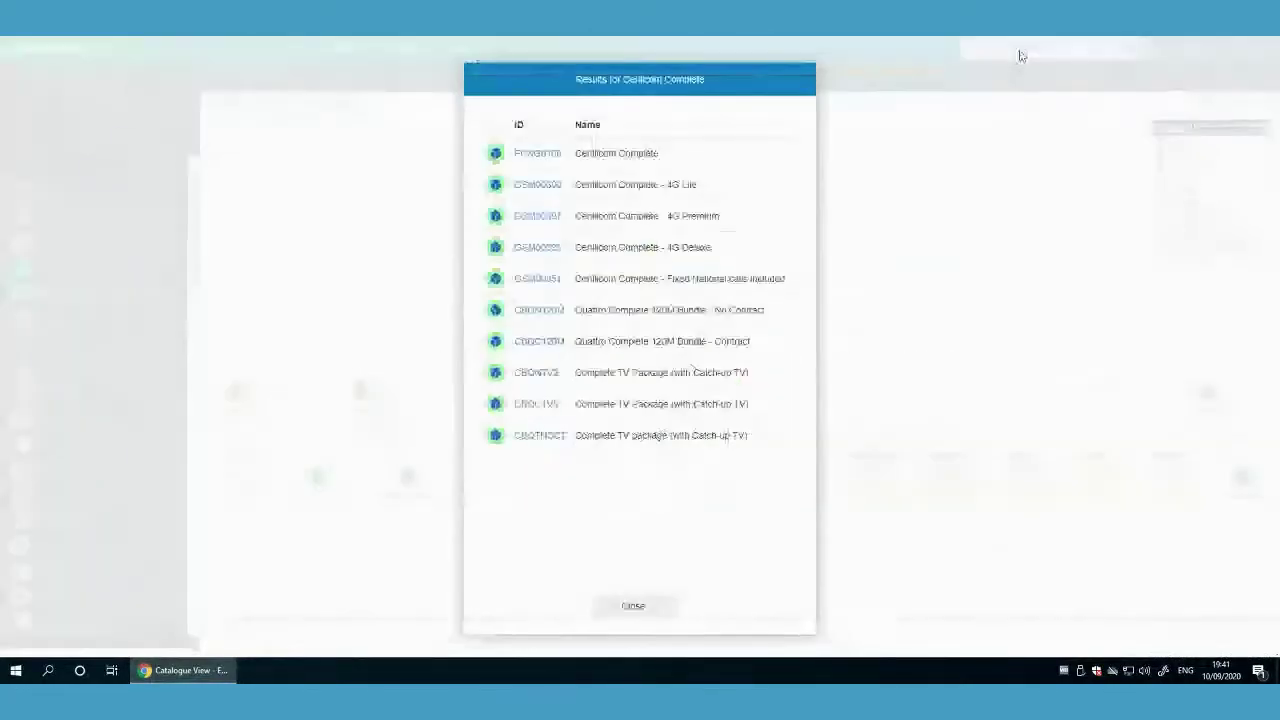
{"action": "left_click", "coordinate": [545, 161]}
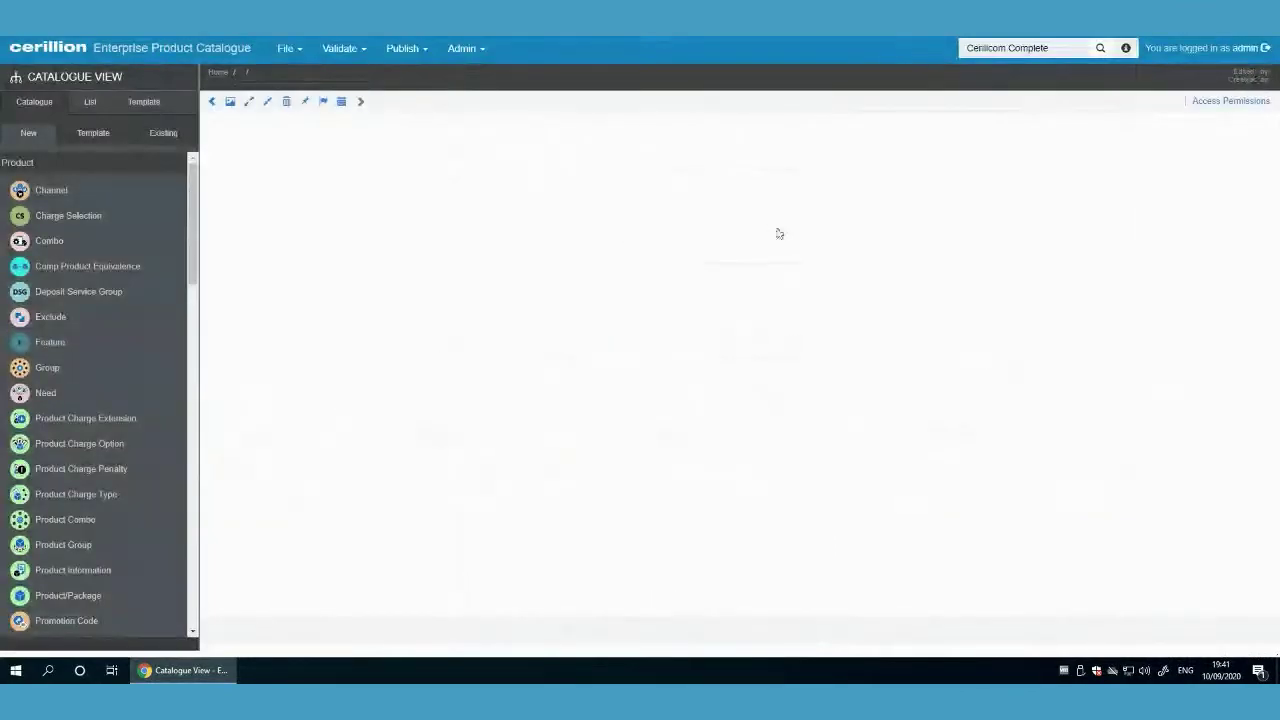
- Change the Premium Monthly Charge tariff from 79.99 to 69.99 and save
{"action": "left_click", "coordinate": [832, 157]}
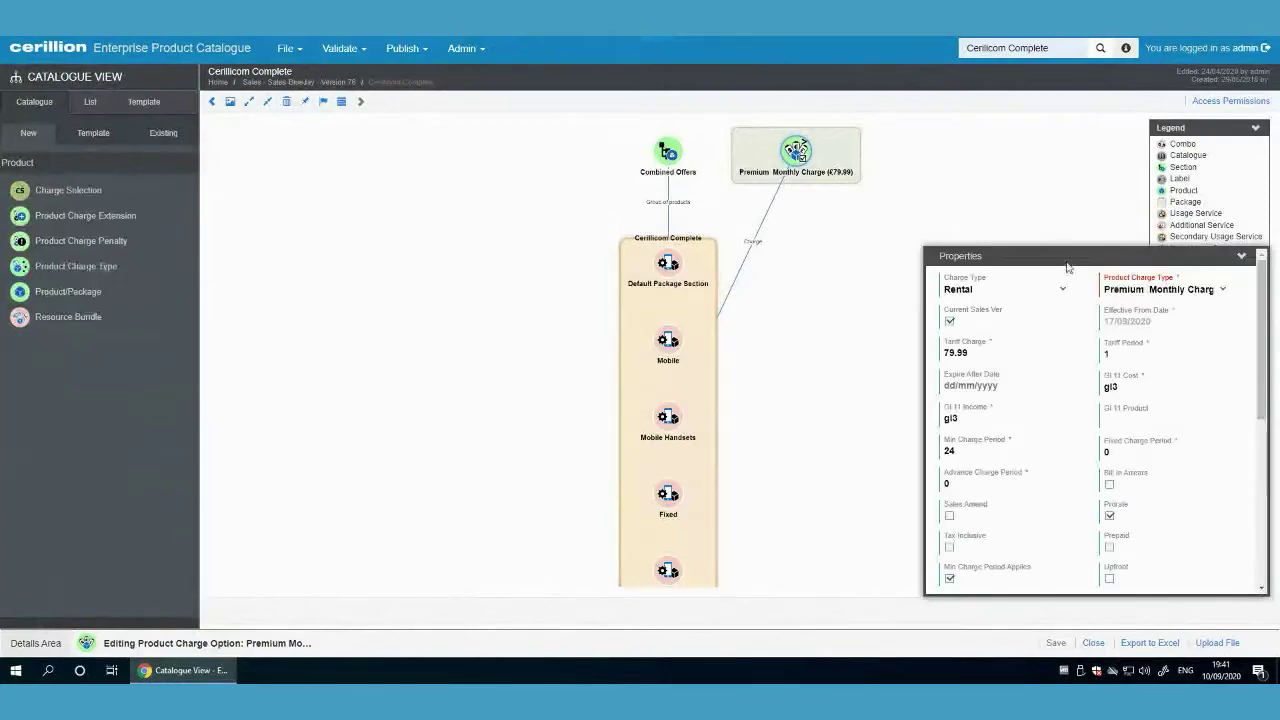
{"action": "left_click", "coordinate": [971, 352]}
{"action": "type", "text": "69."}
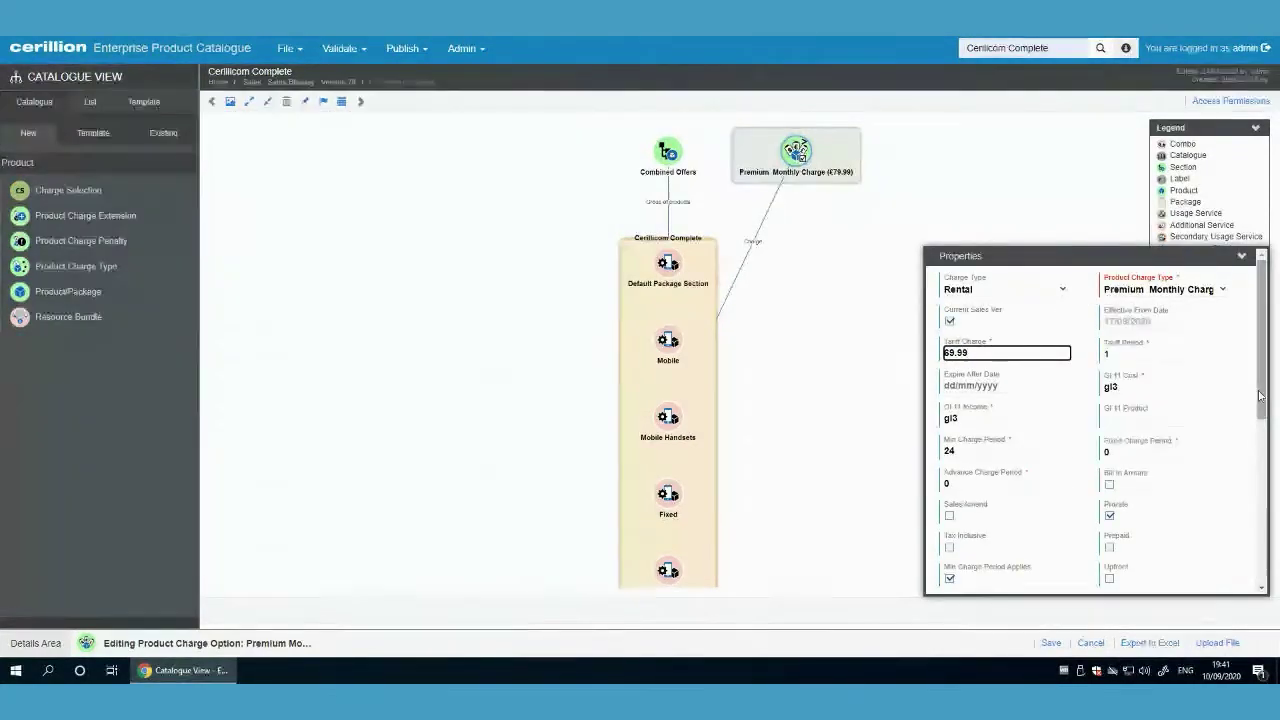
{"action": "left_click", "coordinate": [1051, 642]}
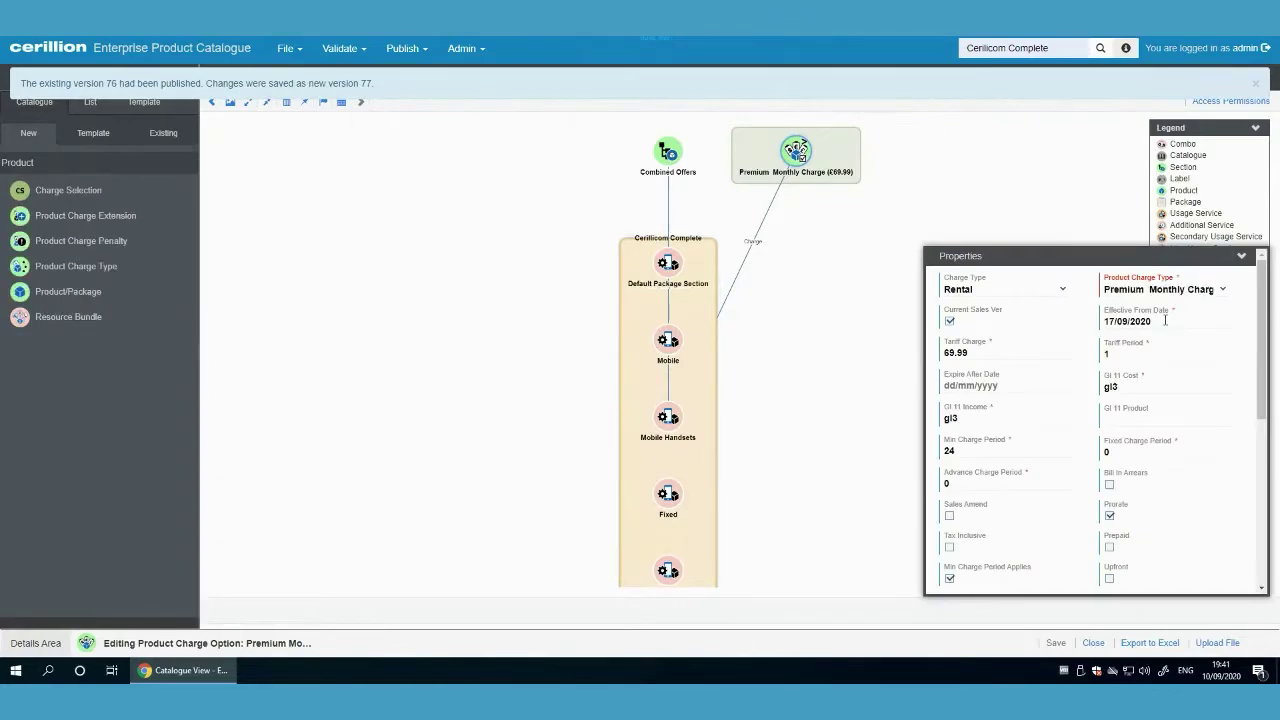
- Set the charge's Effective From Date to 23/09/2020 and save
{"action": "left_click", "coordinate": [1165, 321]}
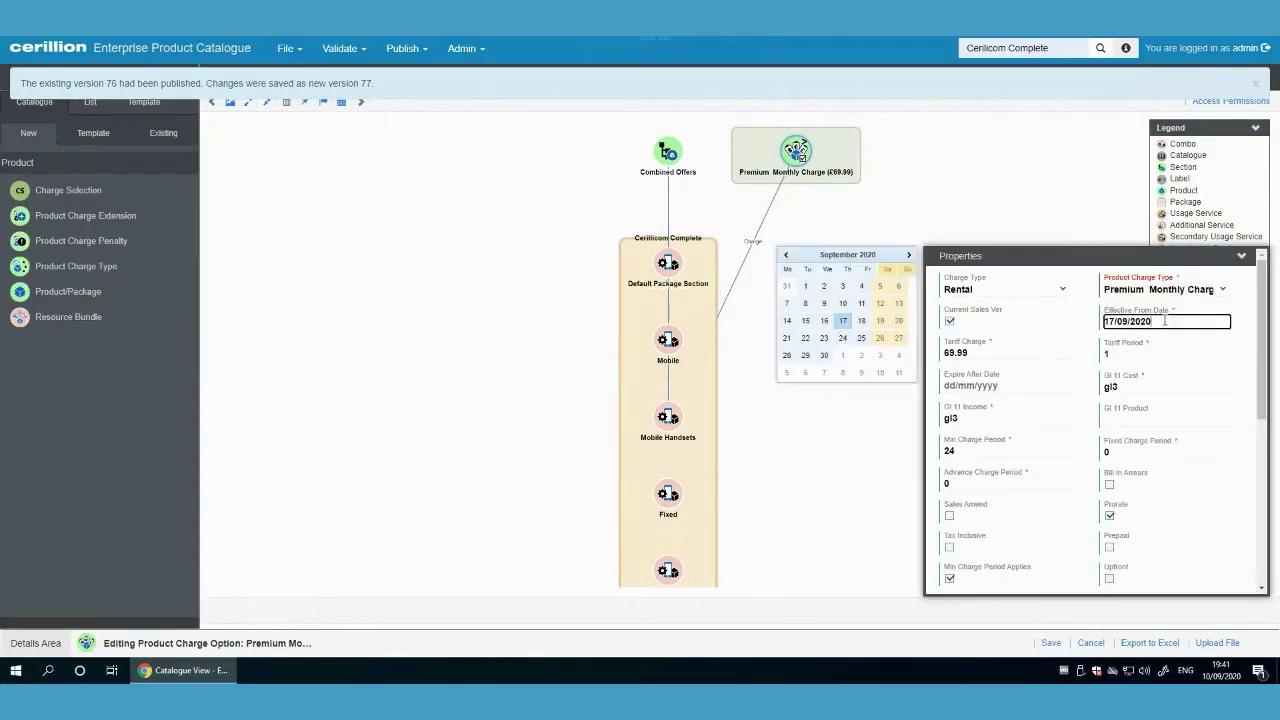
{"action": "left_click", "coordinate": [824, 338]}
{"action": "left_click", "coordinate": [1051, 643]}
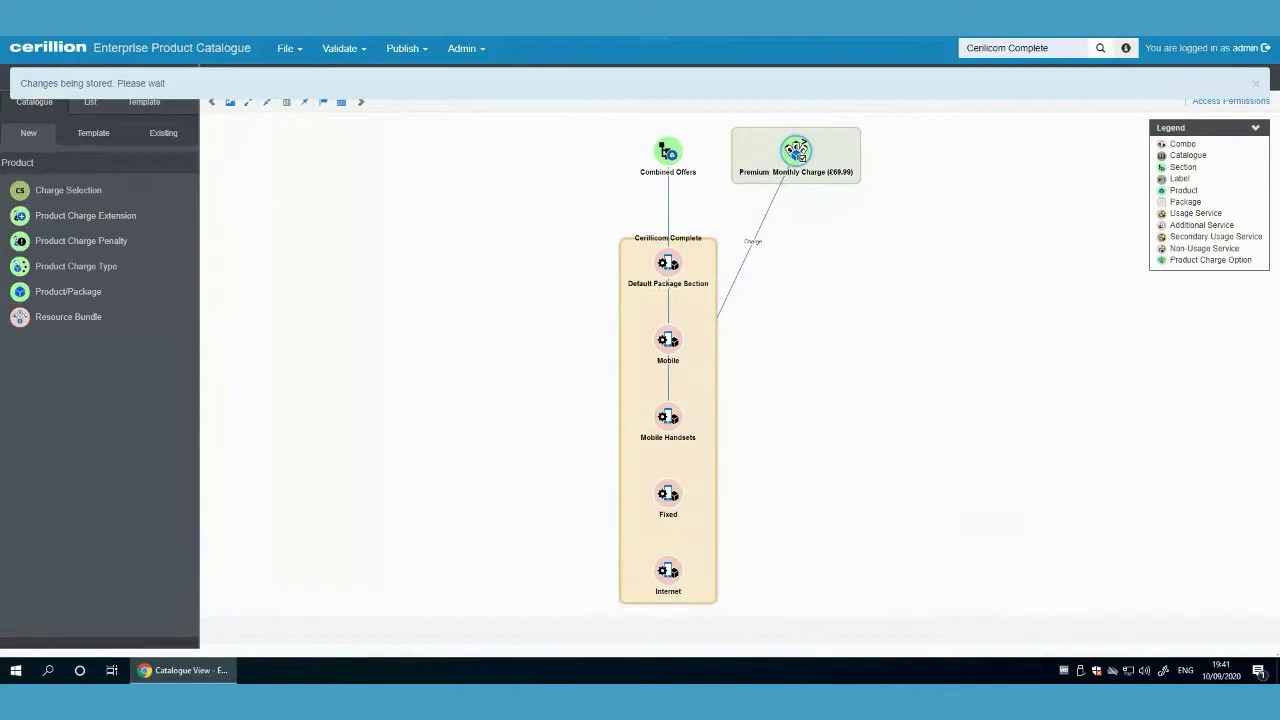
- Run validation on version 77 from the Validation Messages page, yielding 0 errors and 23 warnings
{"action": "left_click", "coordinate": [347, 49]}
{"action": "left_click", "coordinate": [342, 75]}
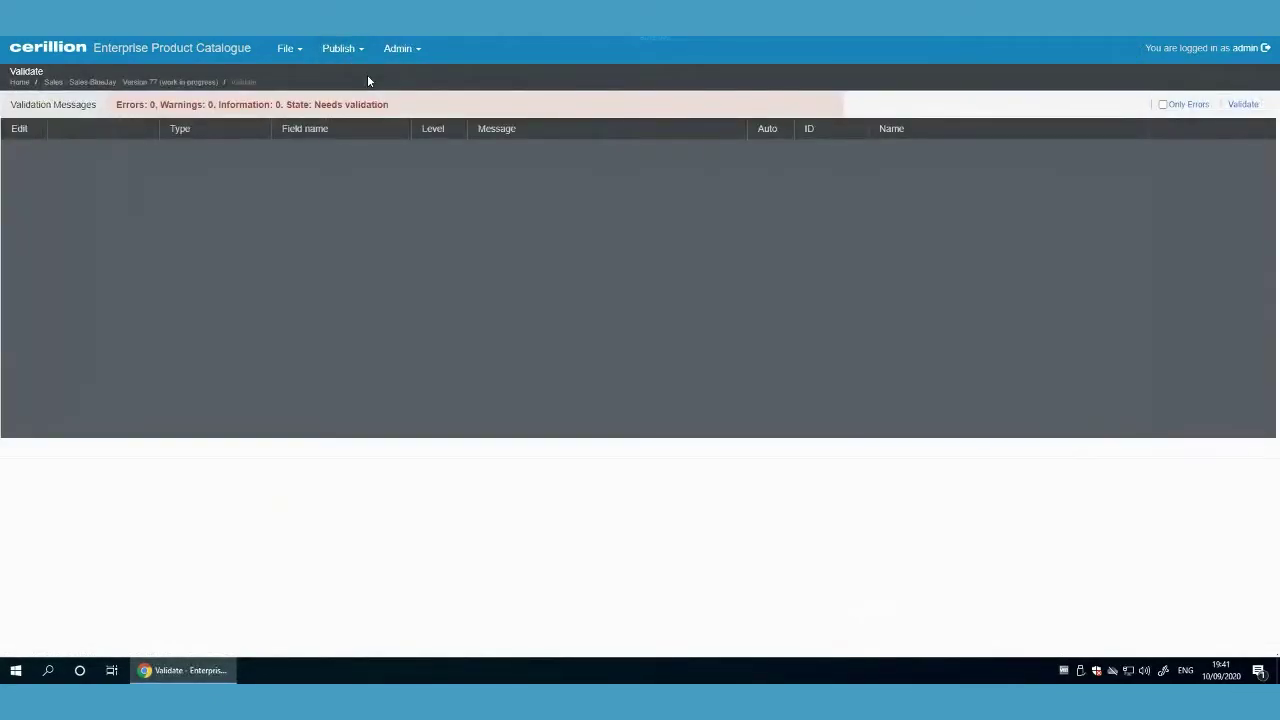
{"action": "left_click", "coordinate": [1242, 104]}
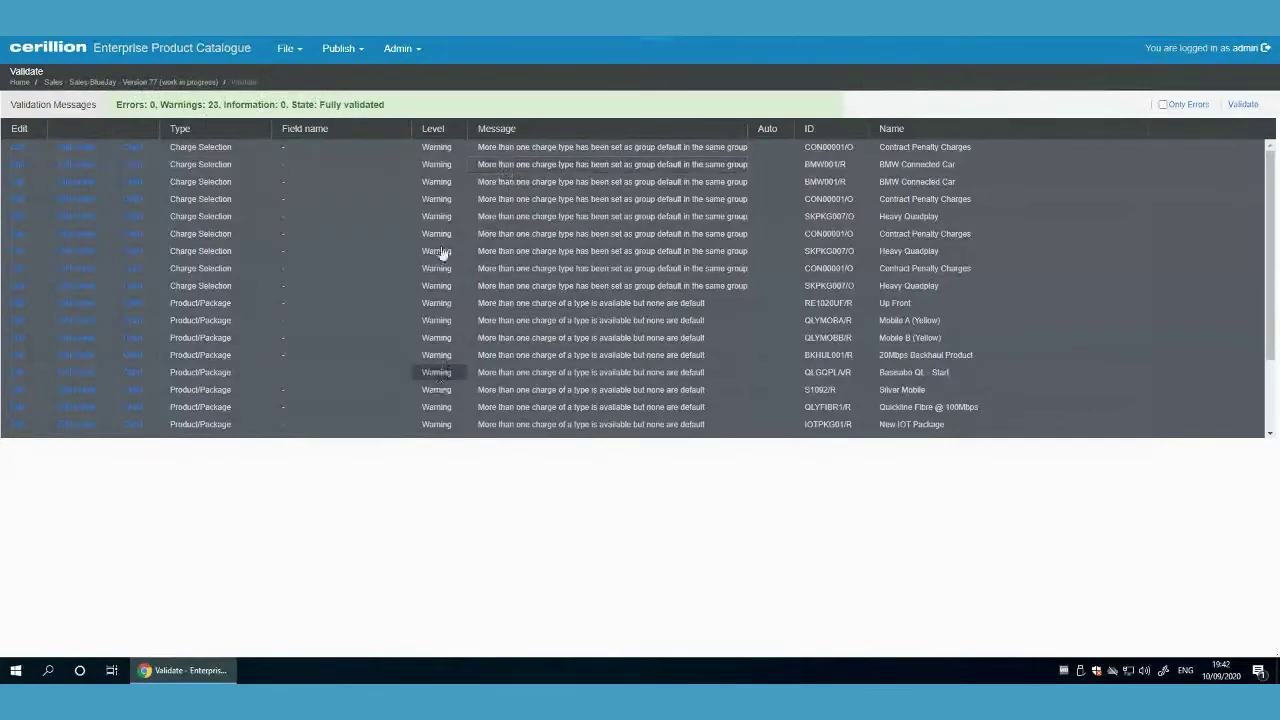
{"action": "left_click", "coordinate": [340, 58]}
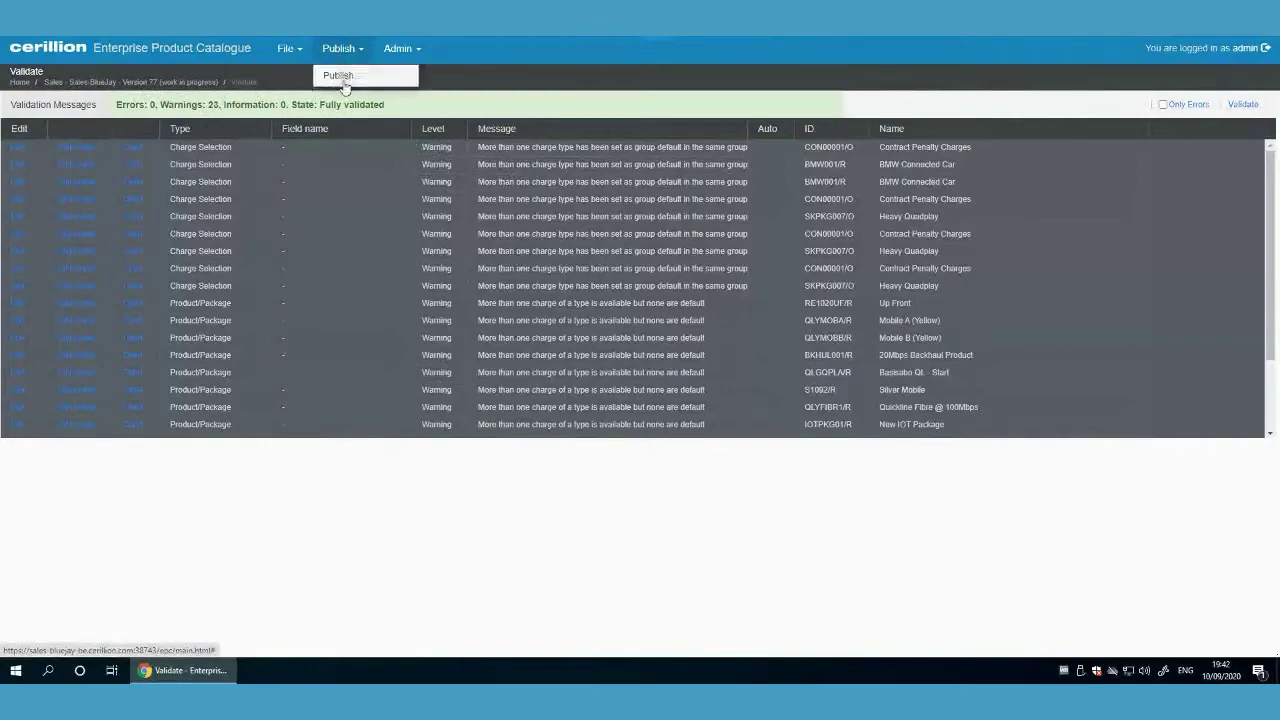
- Publish version 77 to CRM Sales-BlueJay as a Delta against version 76
{"action": "left_click", "coordinate": [341, 77]}
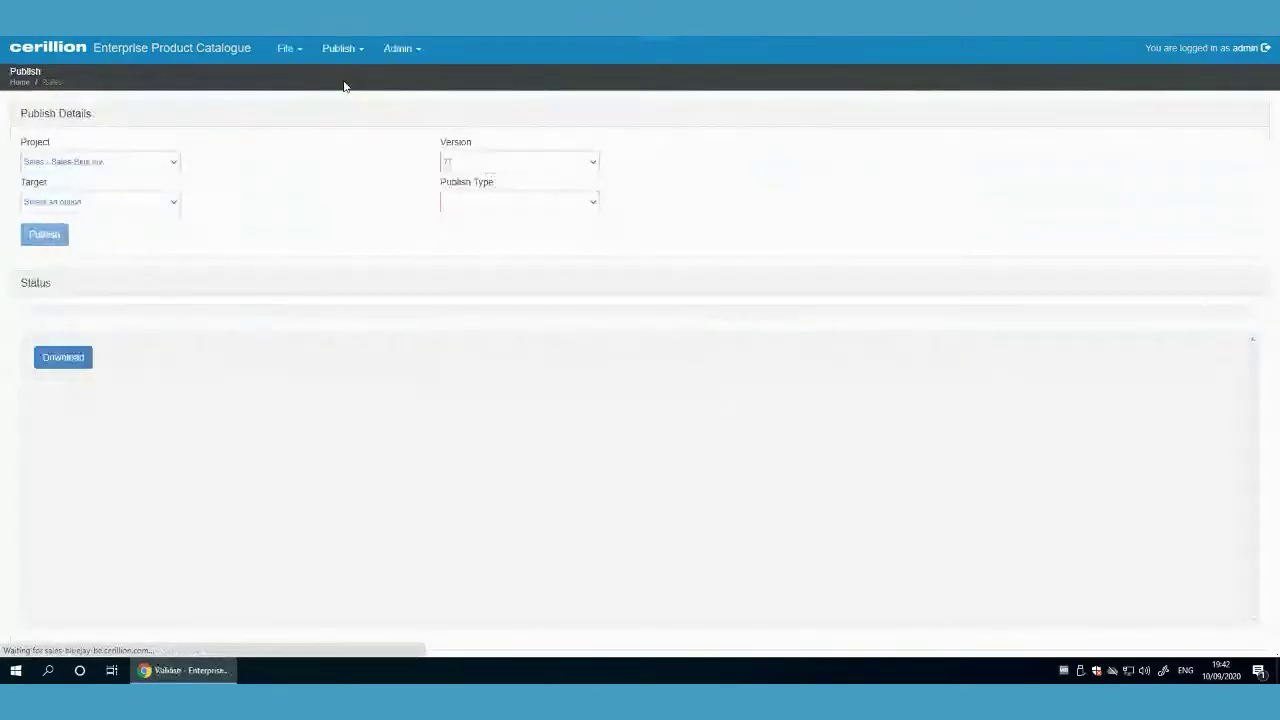
{"action": "left_click", "coordinate": [89, 204]}
{"action": "left_click", "coordinate": [100, 228]}
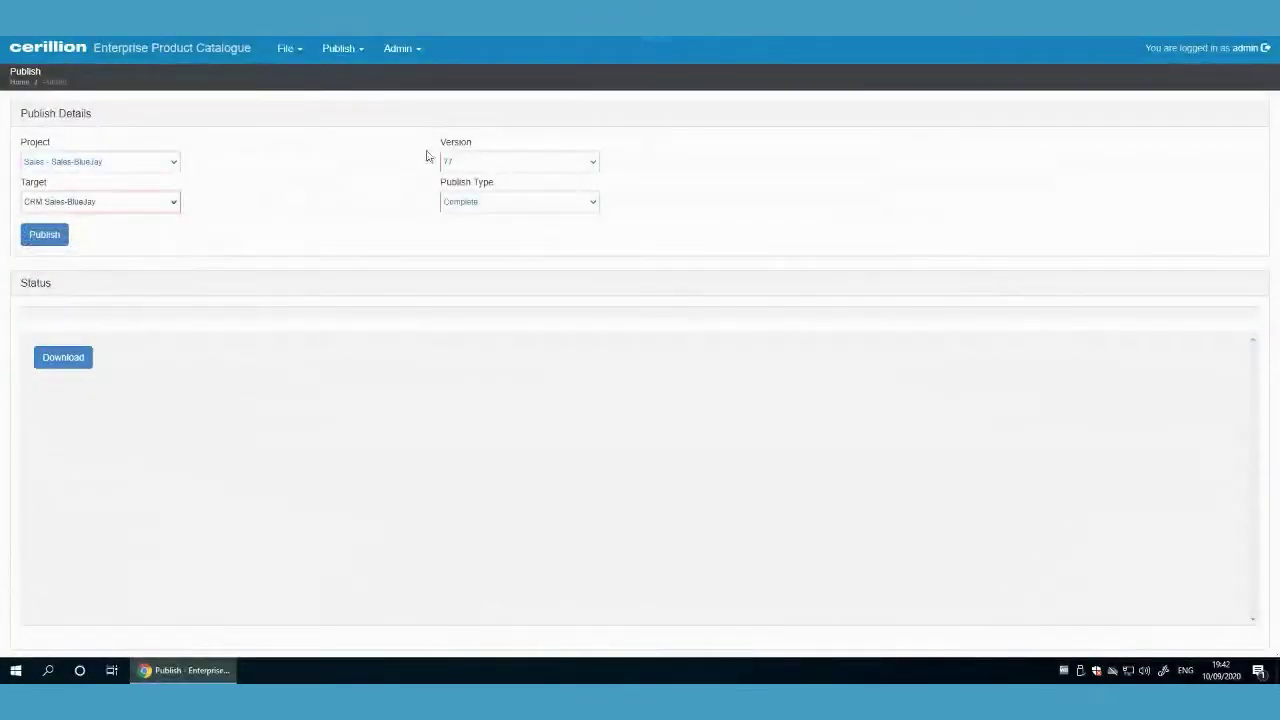
{"action": "left_click", "coordinate": [463, 205]}
{"action": "left_click", "coordinate": [466, 226]}
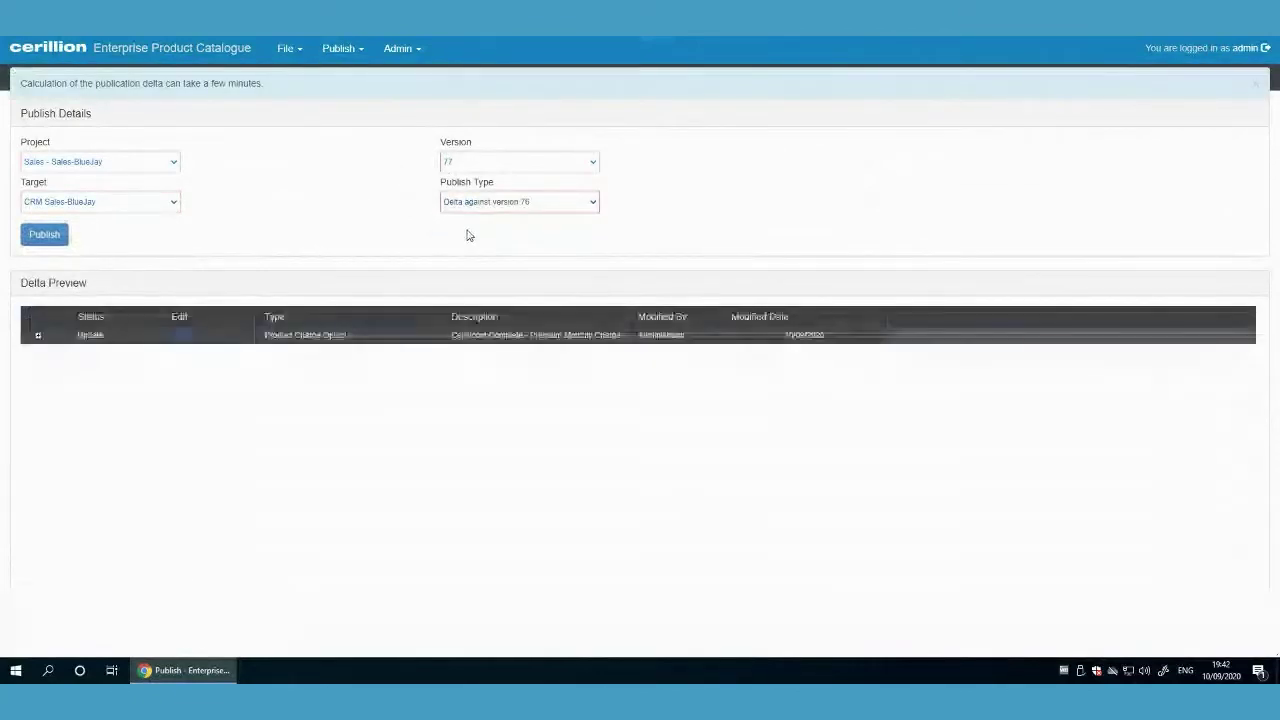
{"action": "left_click", "coordinate": [38, 335]}
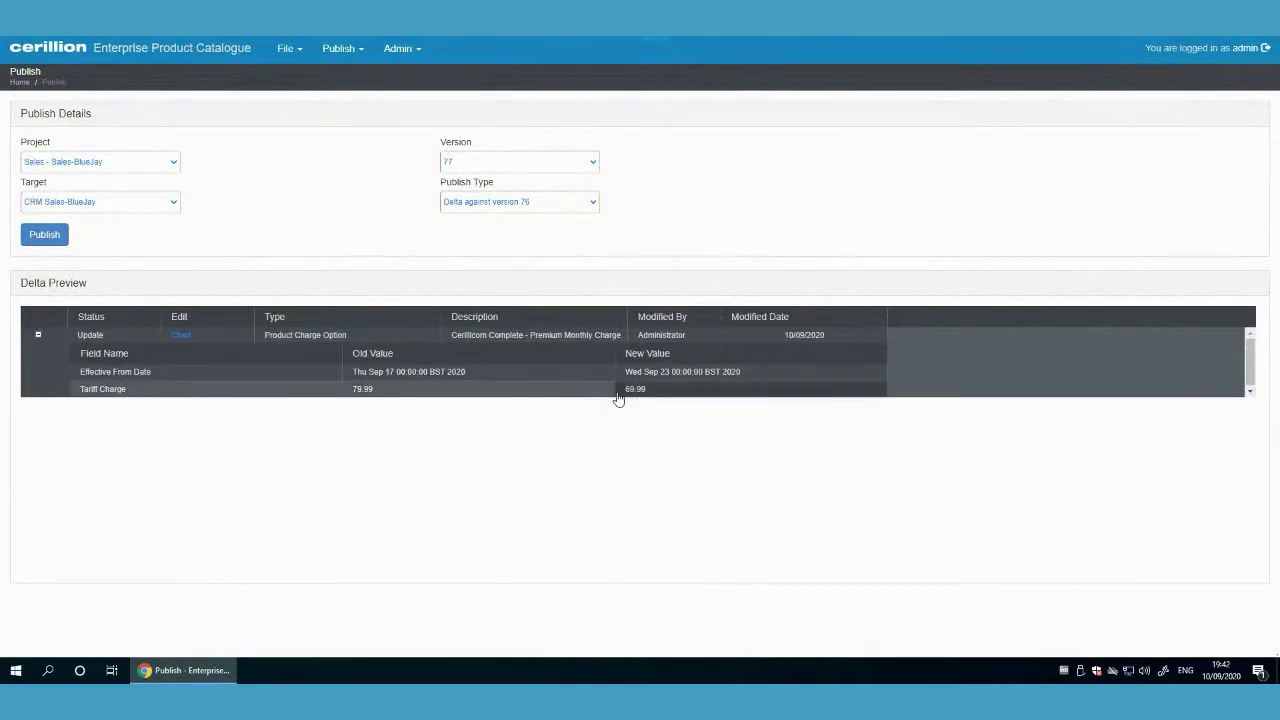
{"action": "left_click", "coordinate": [44, 237]}
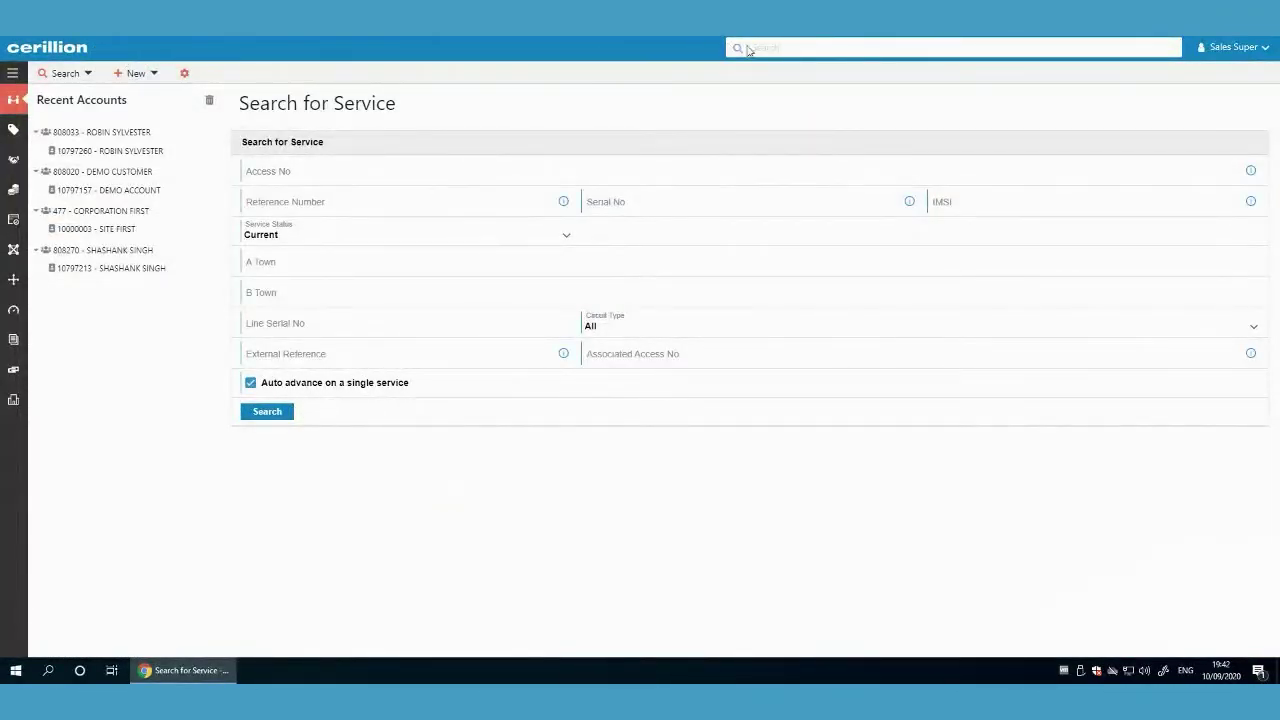
- Search CRM by the customer's account number and open the first Recent Accounts entry
{"action": "type", "text": "107972"}
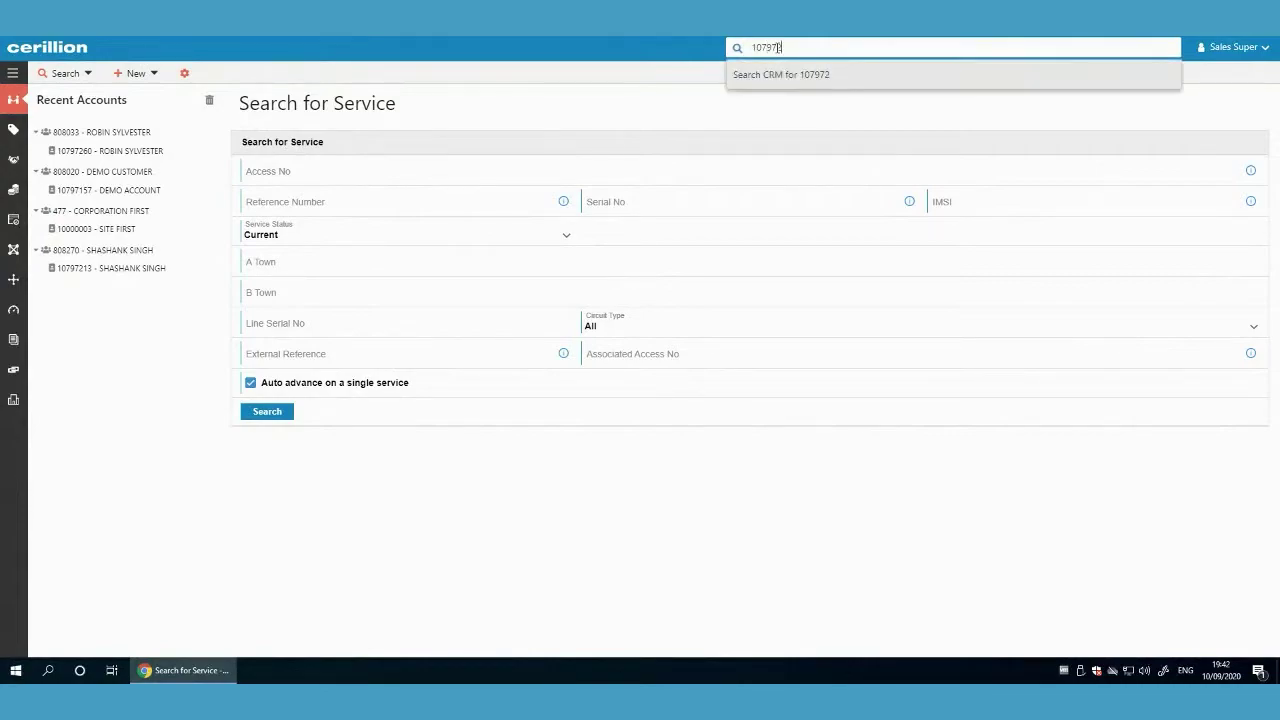
{"action": "key", "text": "Return"}
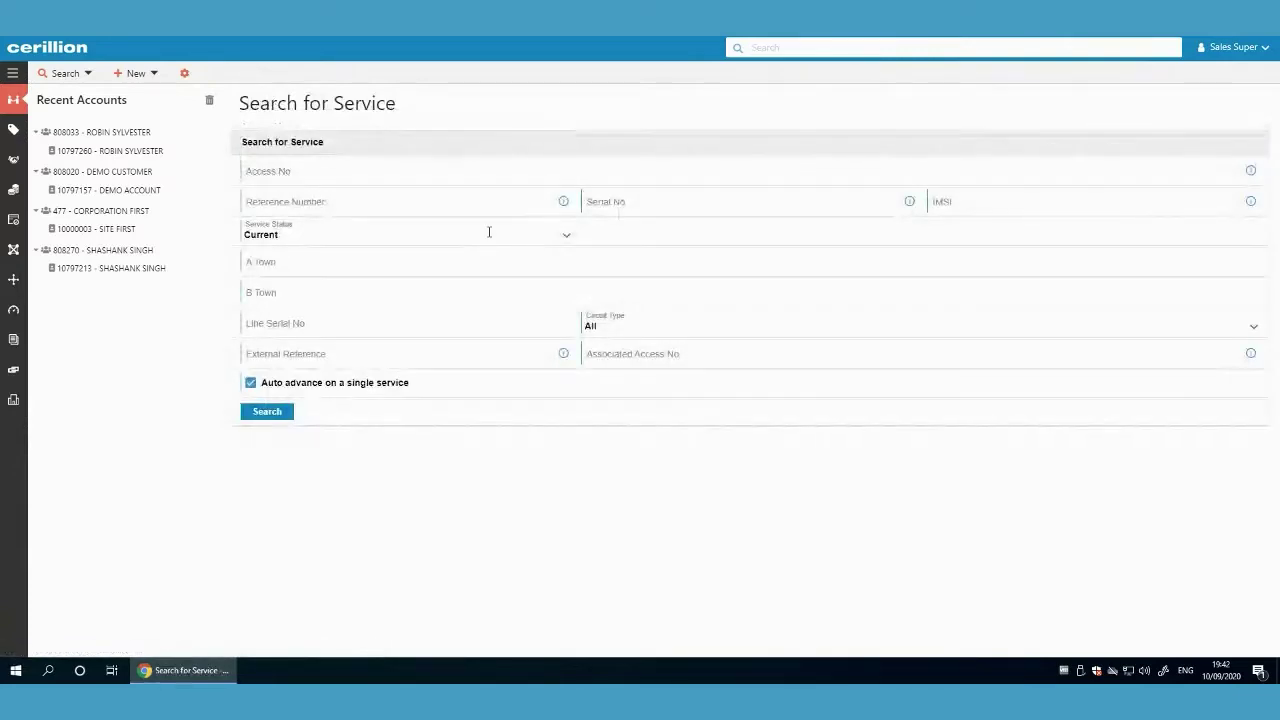
{"action": "left_click", "coordinate": [102, 158]}
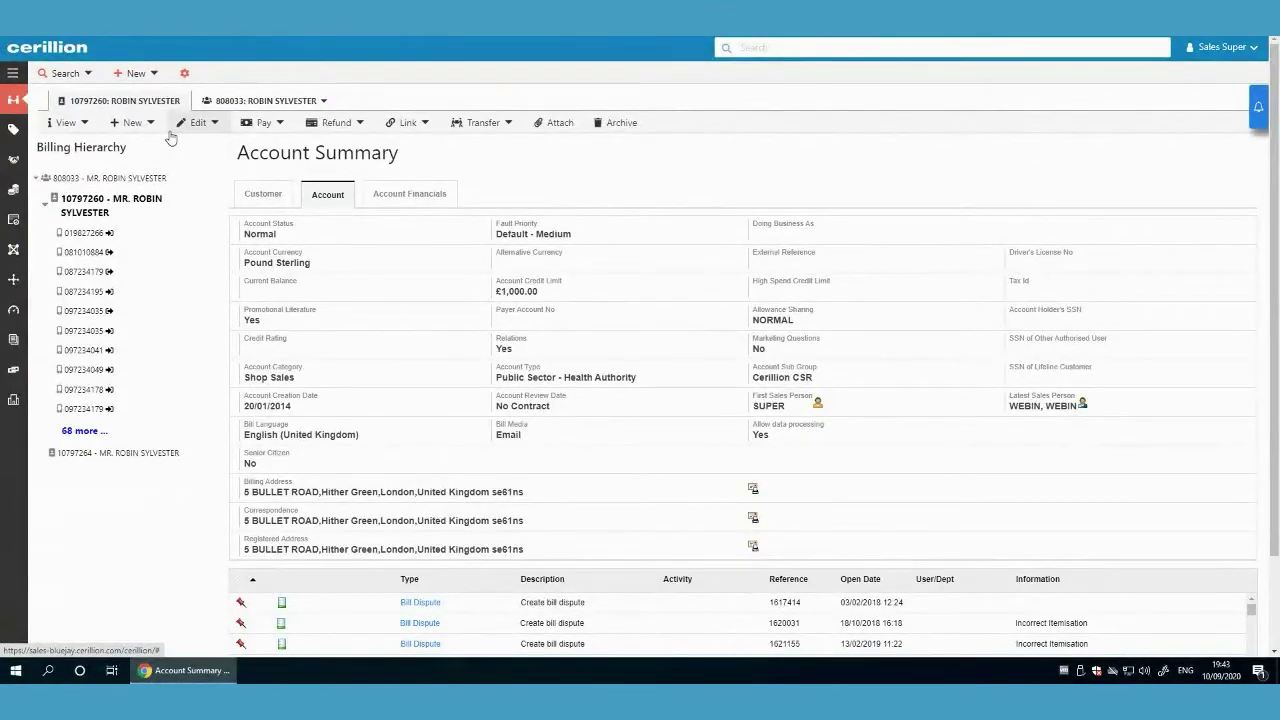
- Start a new sale via New > Sale > Browse, reaching the Browse Catalogue Pick stage
{"action": "left_click", "coordinate": [130, 122]}
{"action": "mouse_move", "coordinate": [161, 157]}
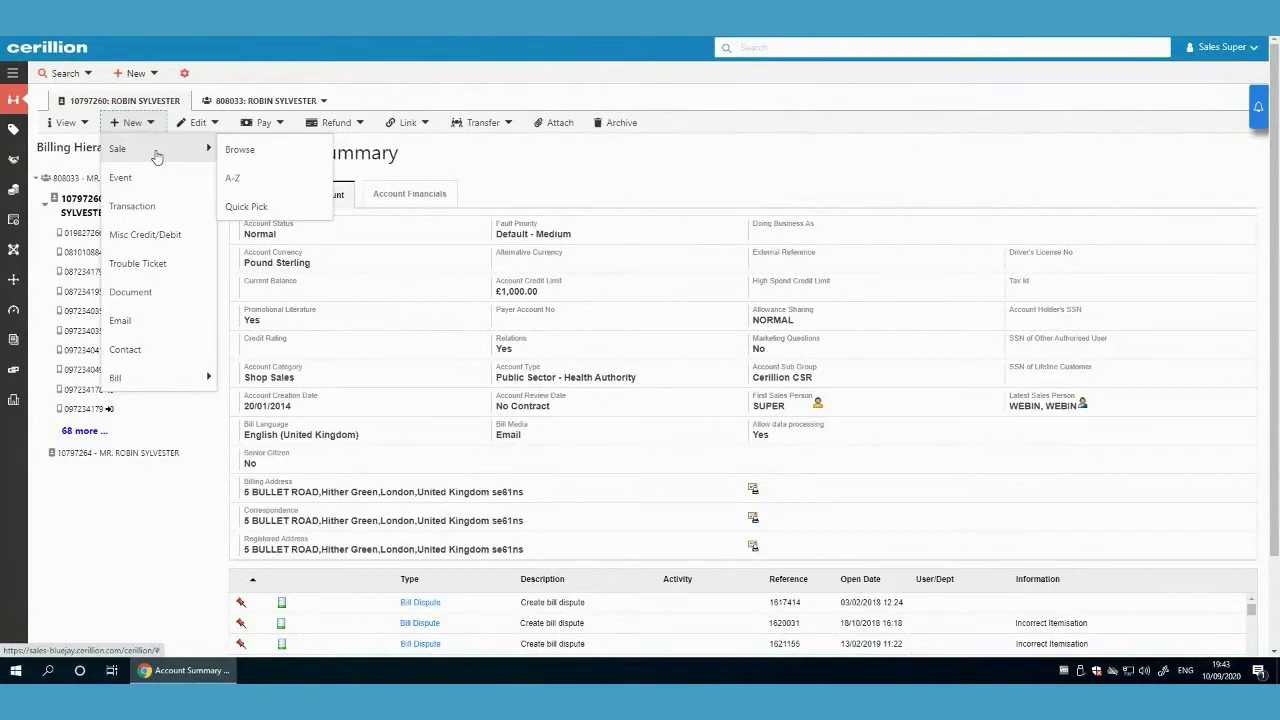
{"action": "left_click", "coordinate": [214, 124]}
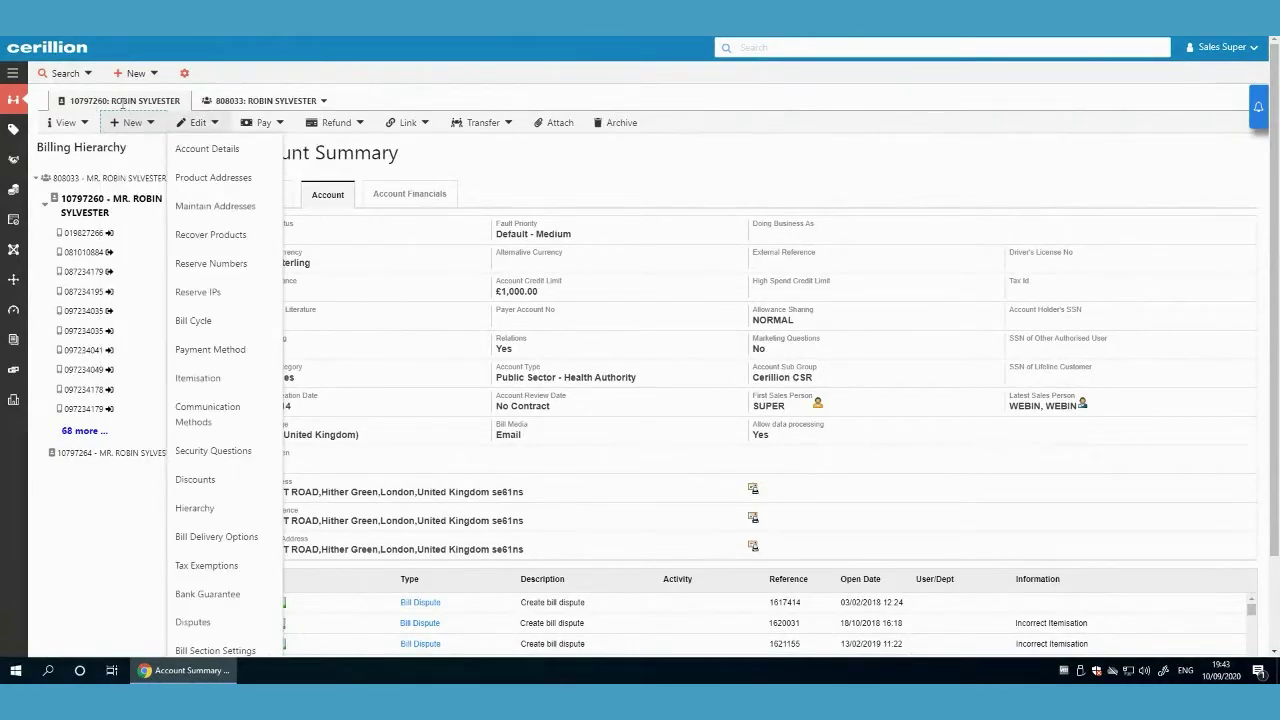
{"action": "left_click", "coordinate": [132, 122]}
{"action": "left_click", "coordinate": [140, 558]}
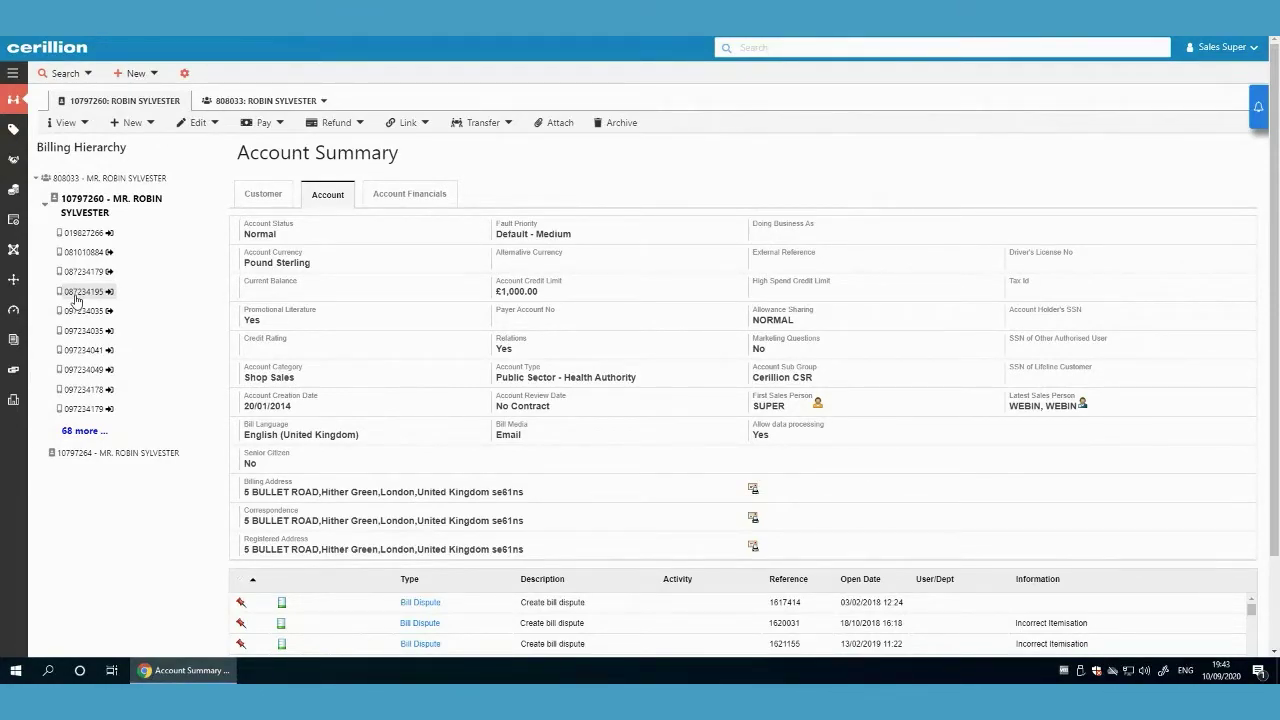
{"action": "left_click", "coordinate": [132, 124]}
{"action": "mouse_move", "coordinate": [160, 149]}
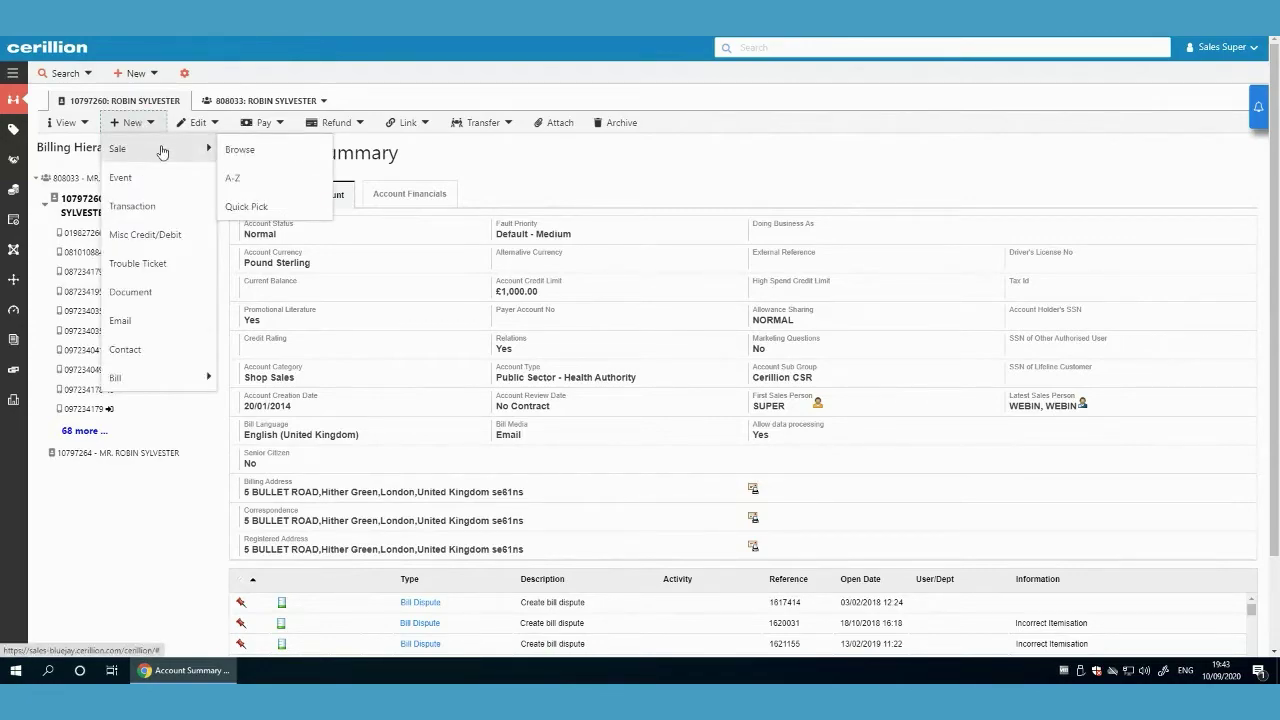
{"action": "left_click", "coordinate": [257, 152]}
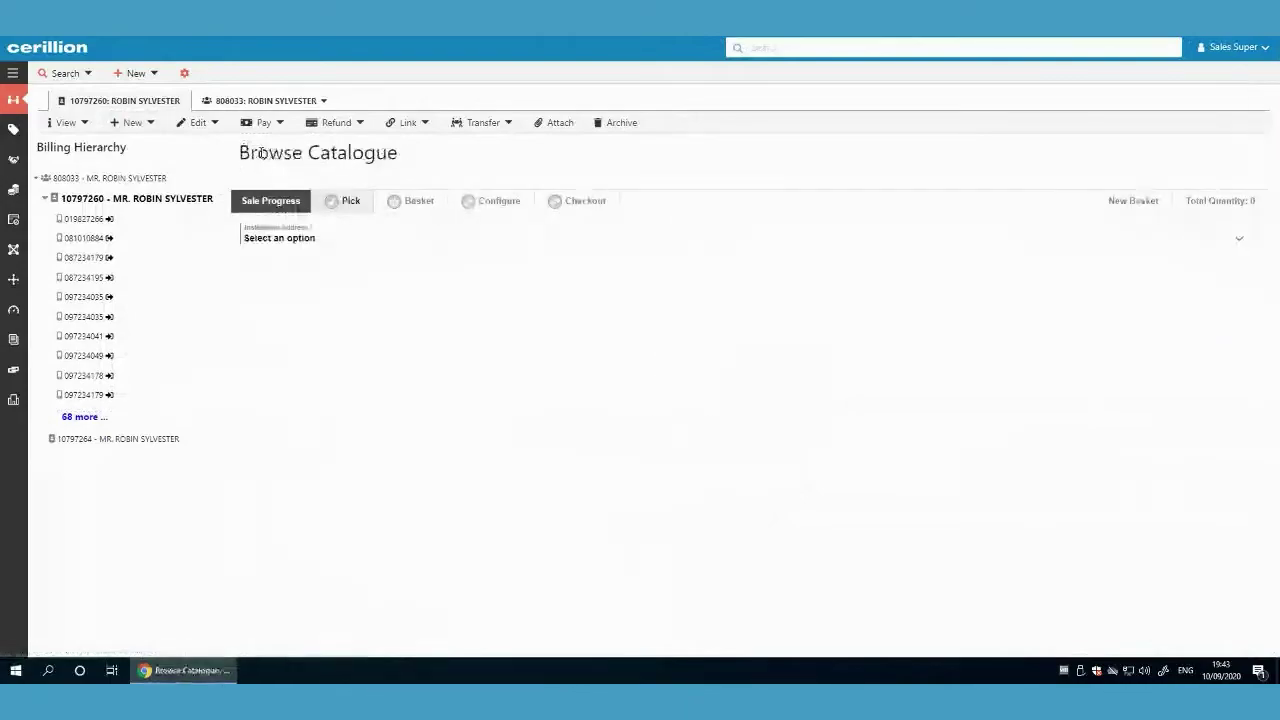
- Set installation address to United Kingdom a (Non Network Inventory) and list Cerillicom 2020 Catalogue's Combined Offers
{"action": "left_click", "coordinate": [307, 239]}
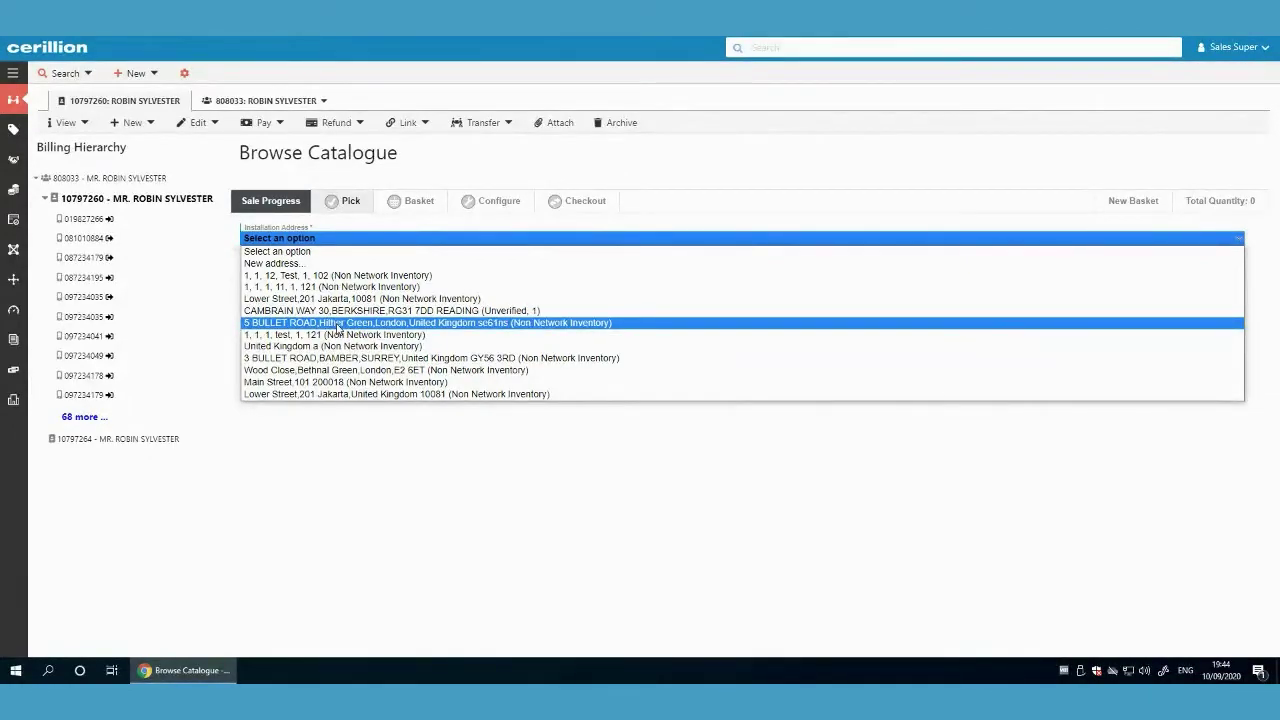
{"action": "left_click", "coordinate": [338, 346]}
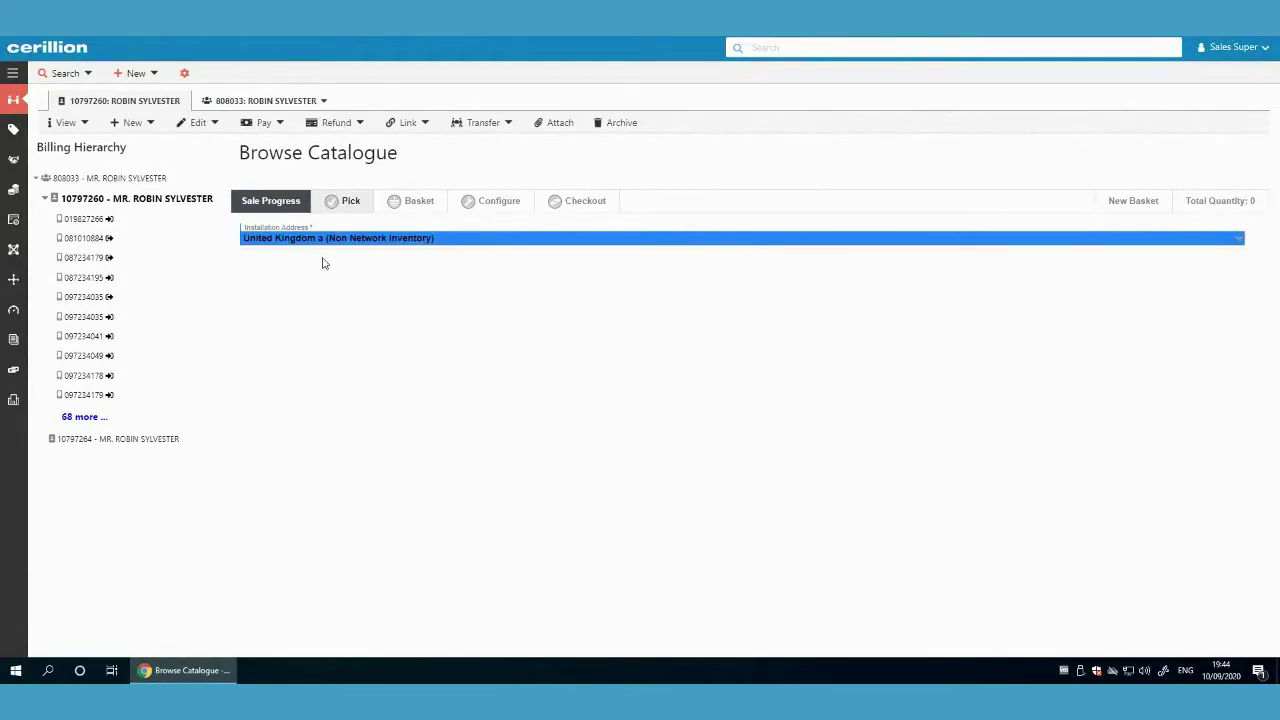
{"action": "scroll", "coordinate": [394, 563], "scroll_direction": "down", "scroll_amount": 1}
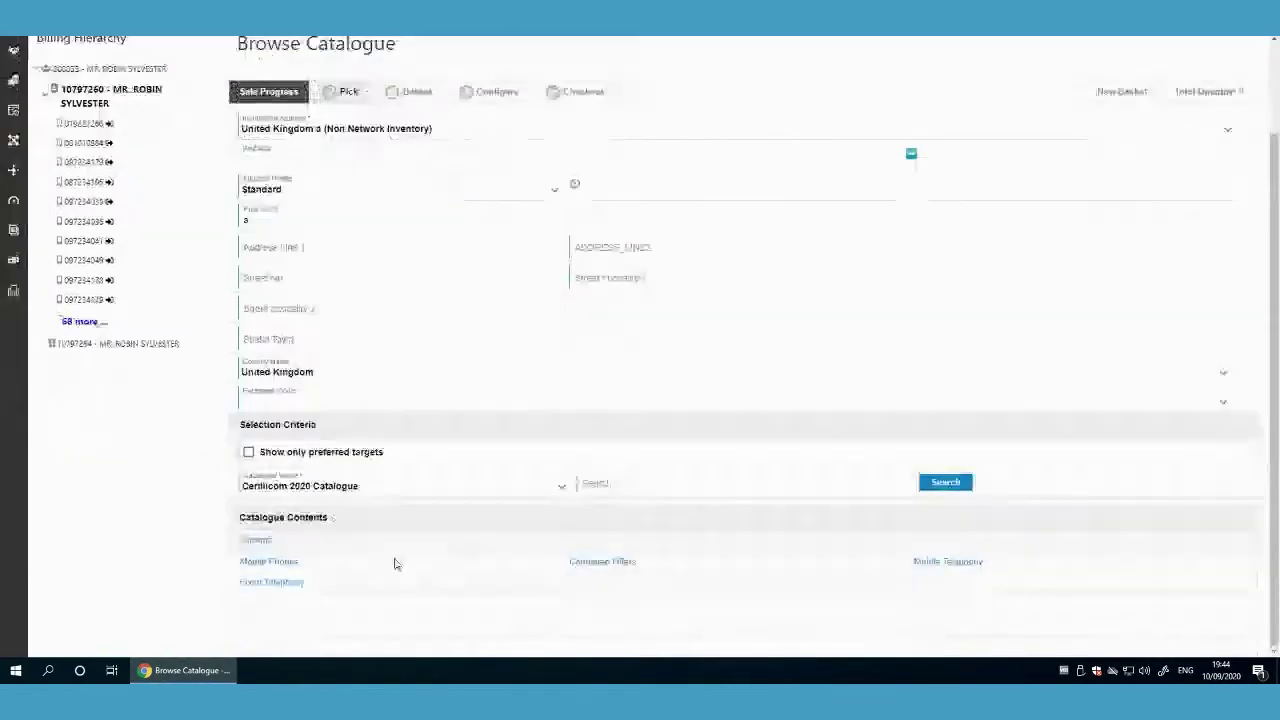
{"action": "left_click", "coordinate": [606, 564]}
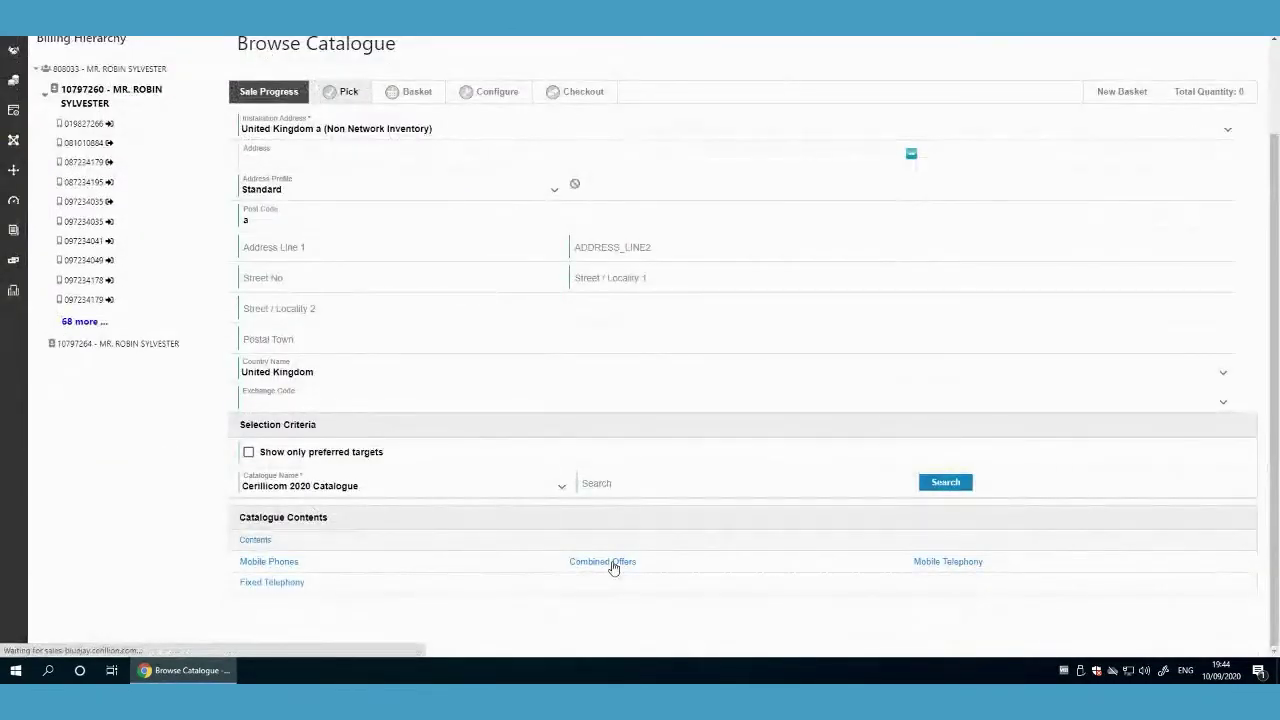
{"action": "scroll", "coordinate": [457, 557], "scroll_direction": "down", "scroll_amount": 3}
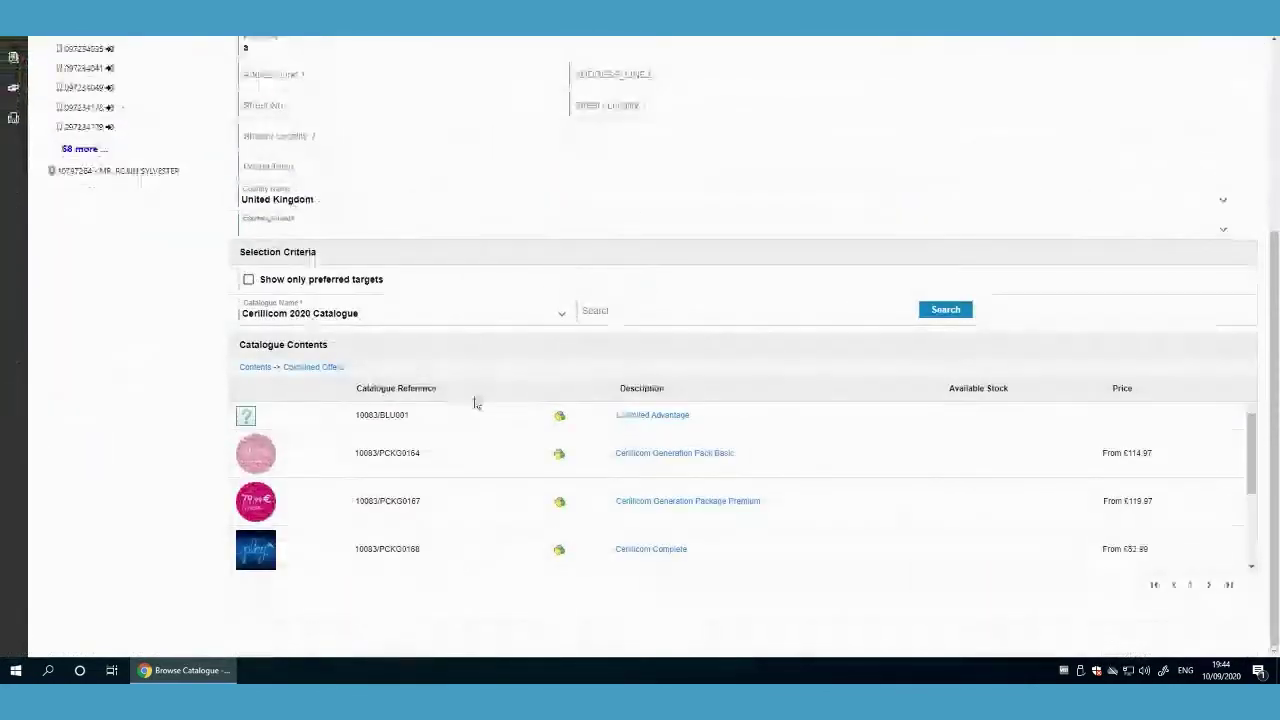
- Pick the Cerillicom Complete bundle and note its £69.99 monthly charge
{"action": "left_click", "coordinate": [644, 552]}
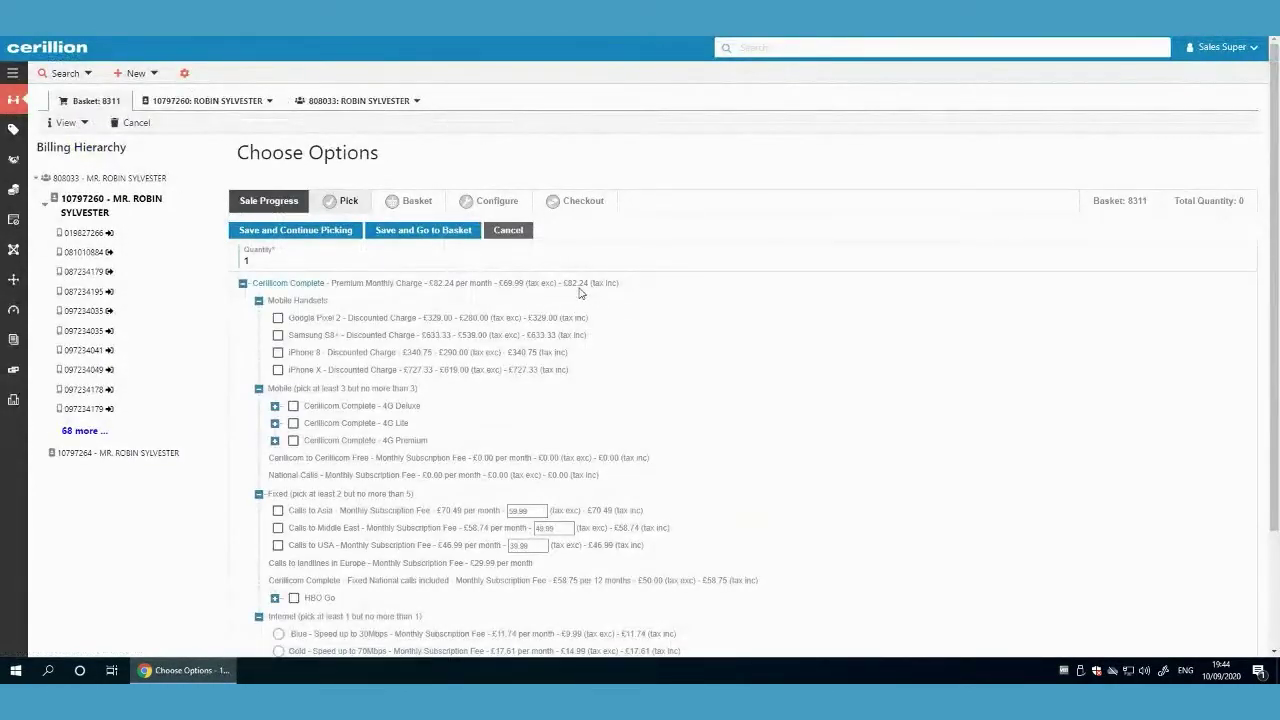
{"action": "triple_click", "coordinate": [508, 285]}
{"action": "left_click", "coordinate": [502, 289]}
{"action": "scroll", "coordinate": [479, 330], "scroll_direction": "down", "scroll_amount": 1}
- Choose Google Pixel 2, 4G Deluxe, Calls to Asia, HBO Go and Unlimited Download, then save to the basket
{"action": "left_click", "coordinate": [278, 251]}
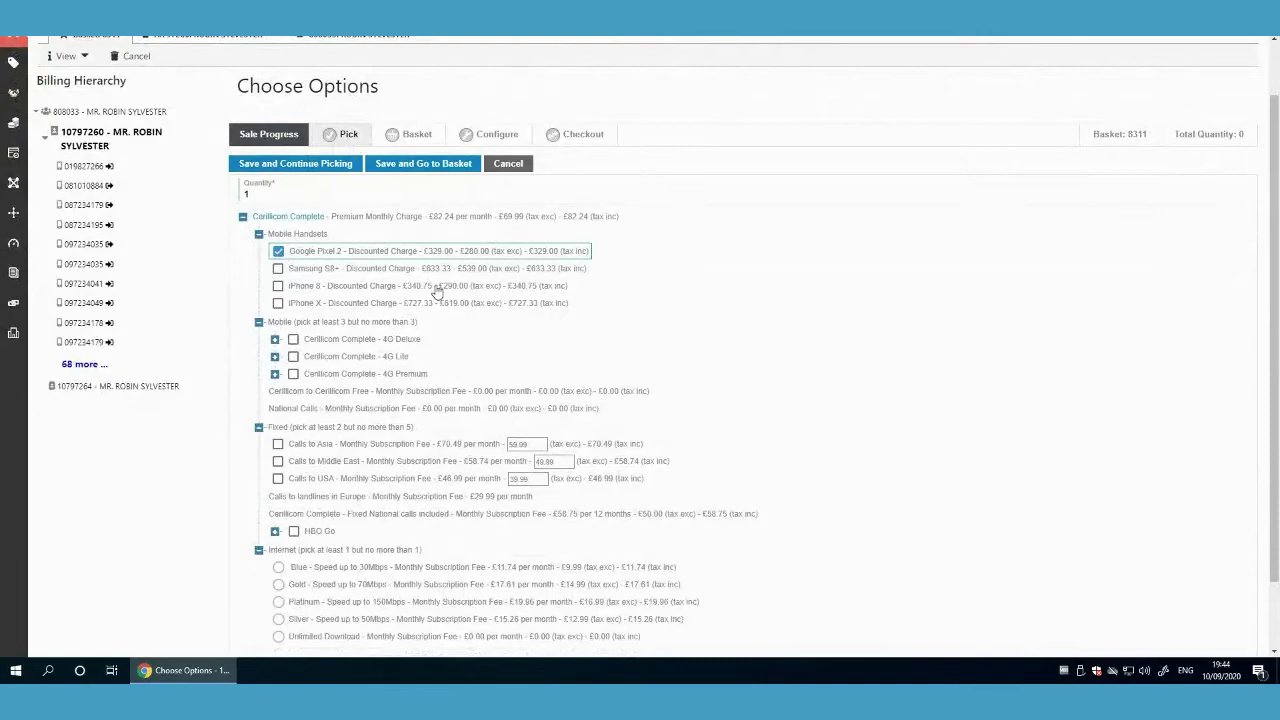
{"action": "left_click", "coordinate": [360, 341]}
{"action": "left_click", "coordinate": [303, 446]}
{"action": "left_click", "coordinate": [311, 538]}
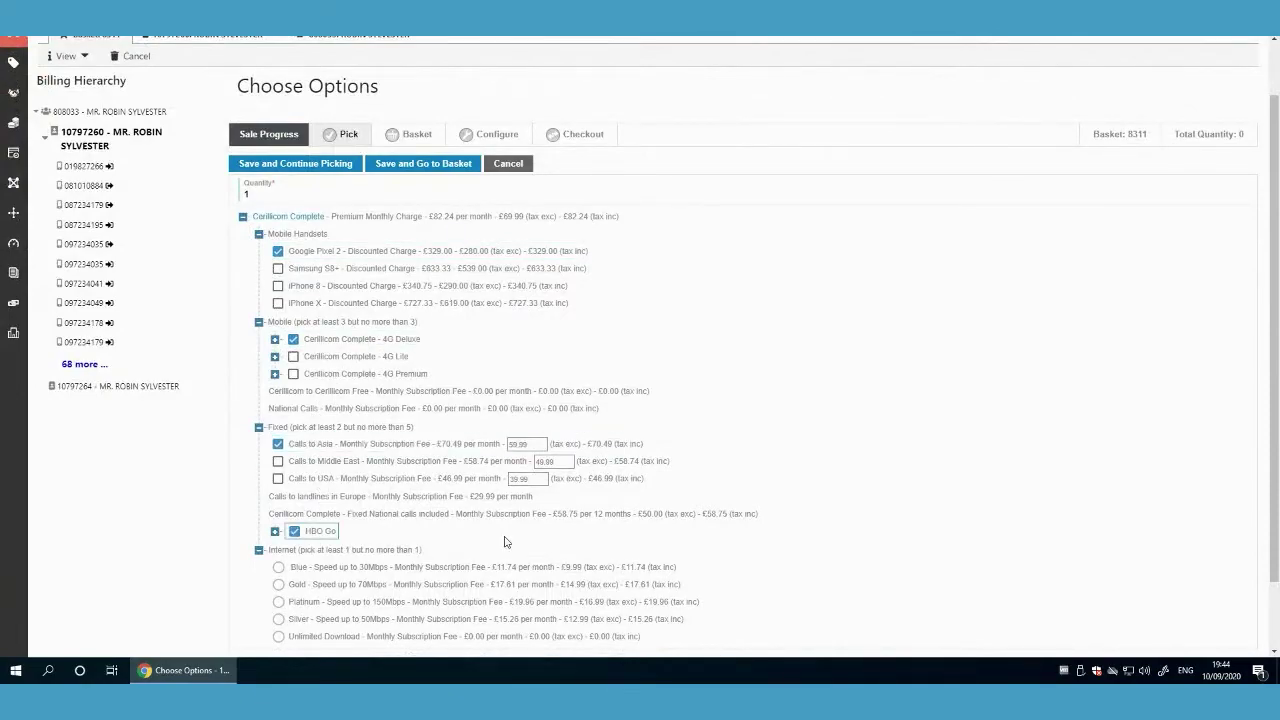
{"action": "scroll", "coordinate": [506, 540], "scroll_direction": "down", "scroll_amount": 1}
{"action": "left_click", "coordinate": [306, 555]}
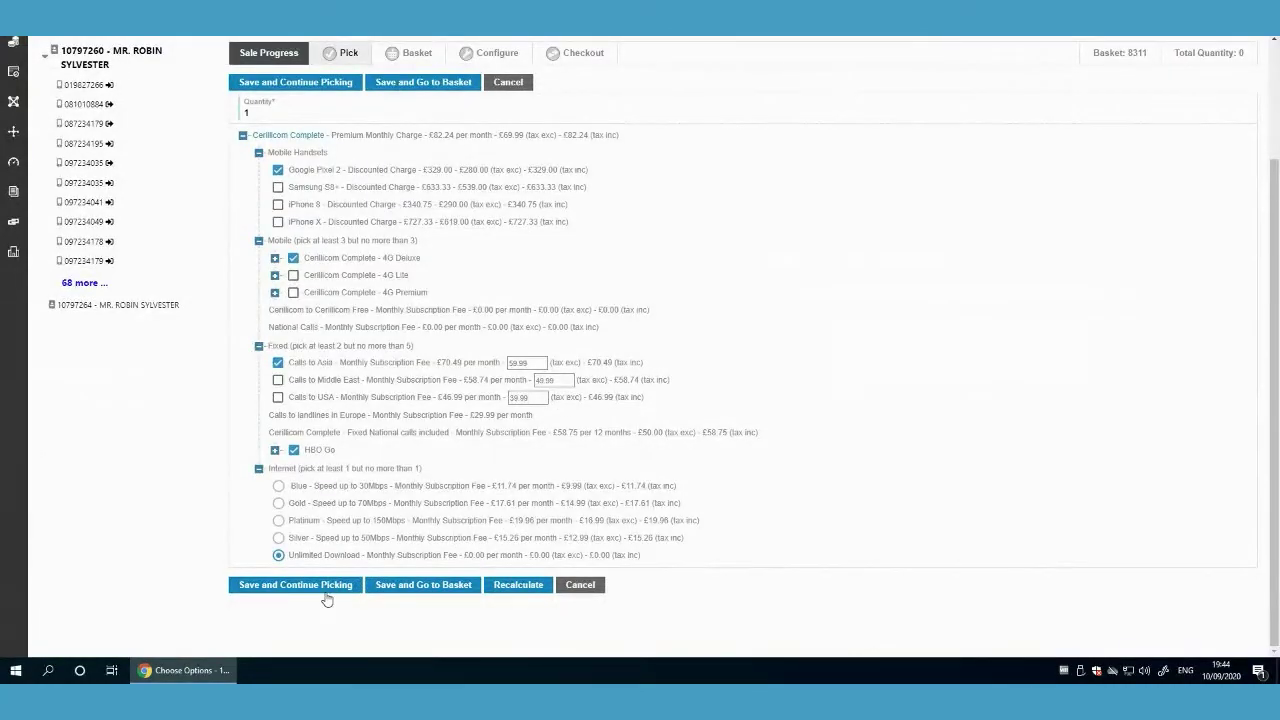
{"action": "left_click", "coordinate": [432, 596]}
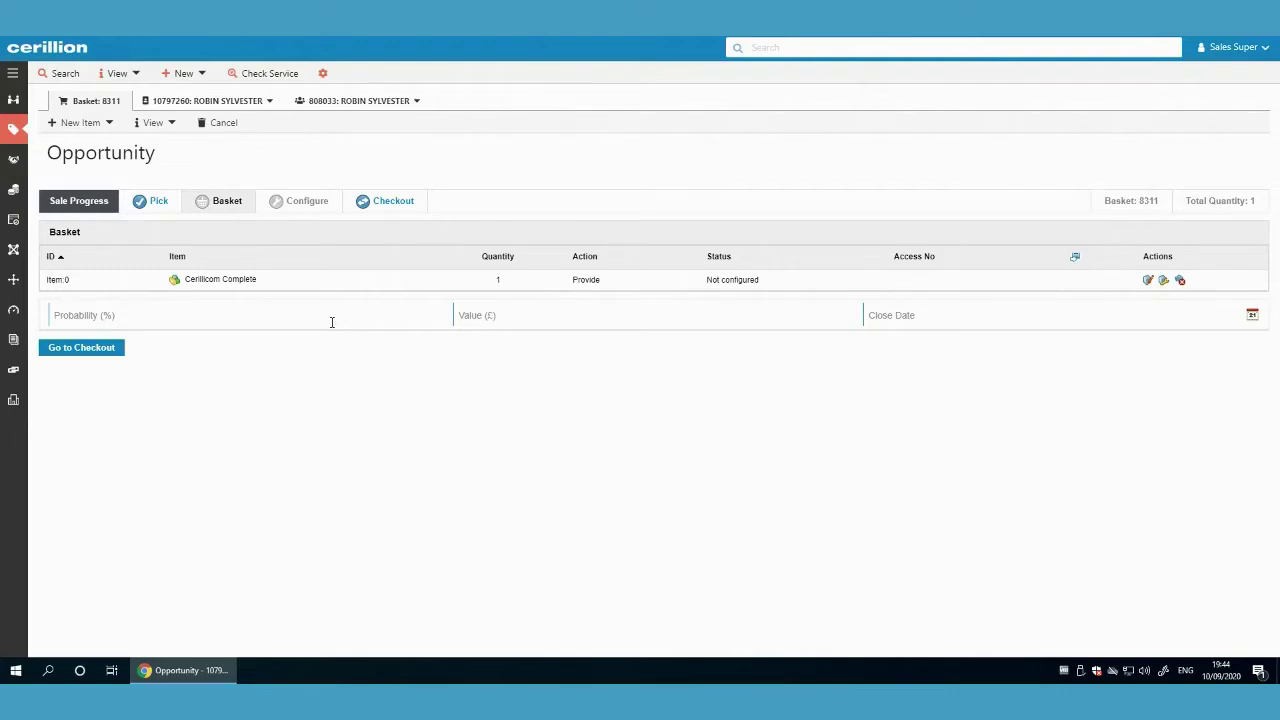
{"action": "left_click", "coordinate": [152, 123]}
{"action": "left_click", "coordinate": [115, 73]}
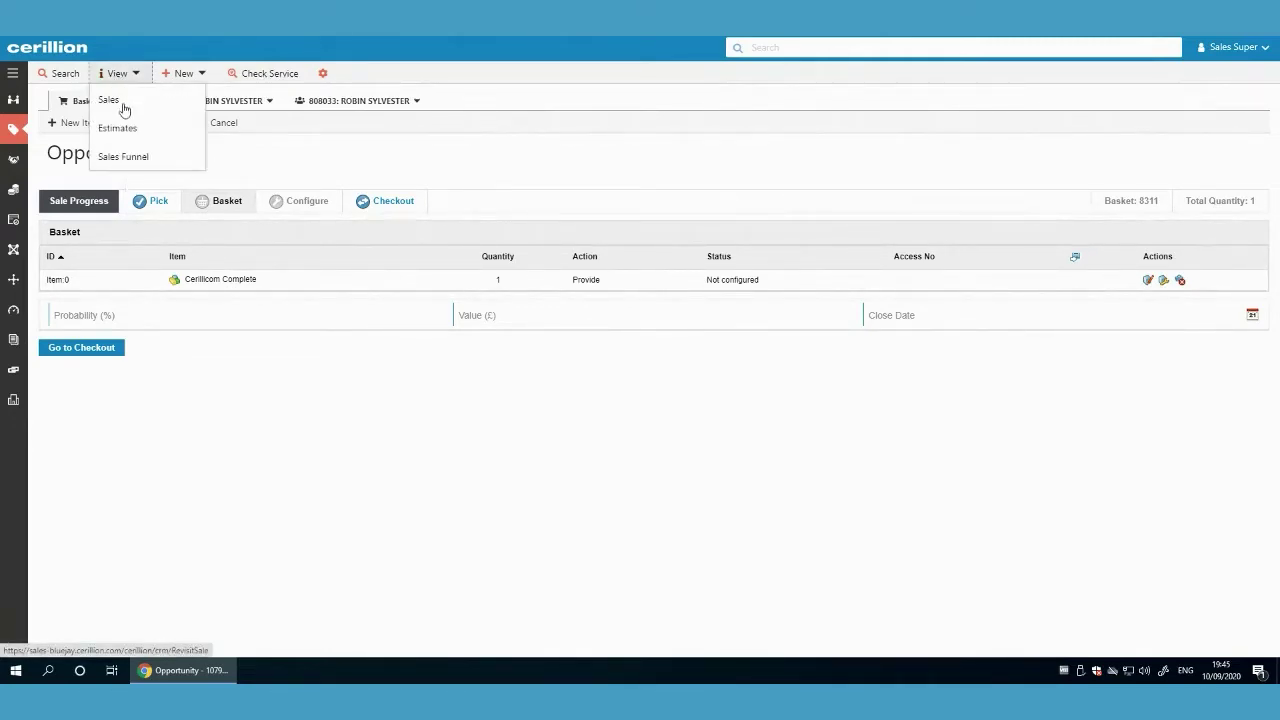
- Load the Sales Funnel dashboard from the View menu and select the top-value account under Top Accounts
{"action": "left_click", "coordinate": [123, 157]}
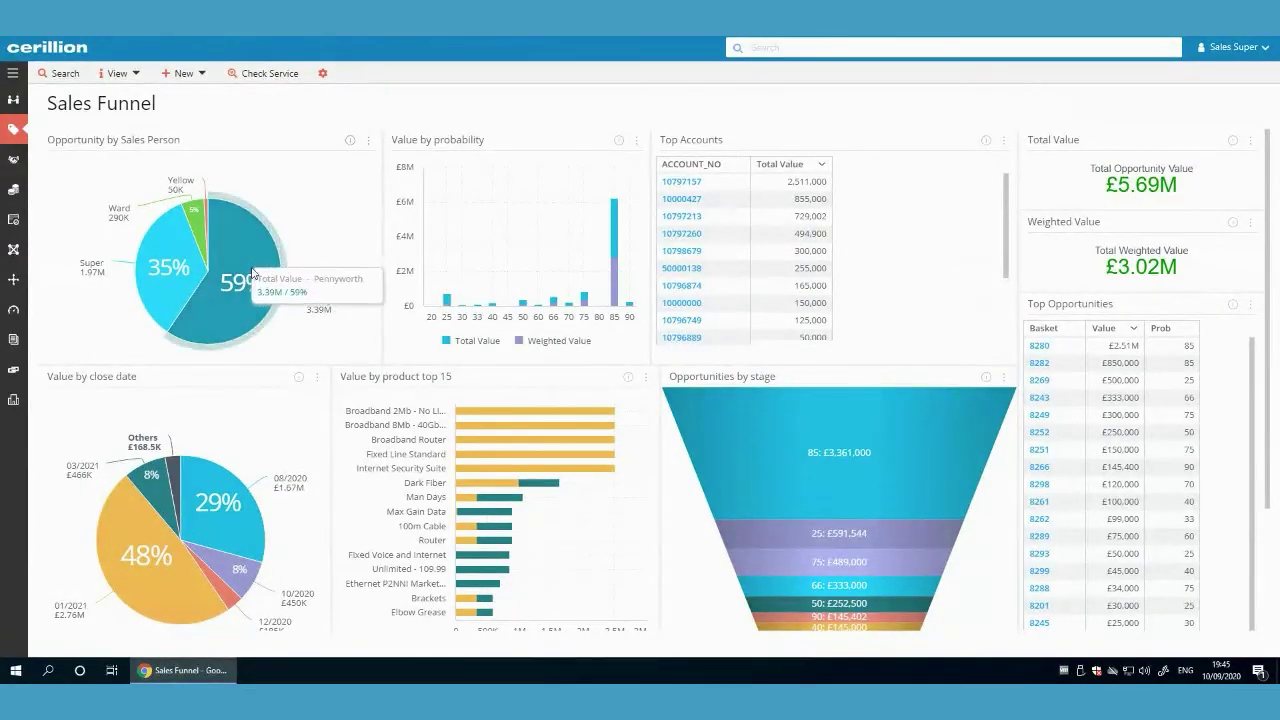
{"action": "mouse_move", "coordinate": [616, 210]}
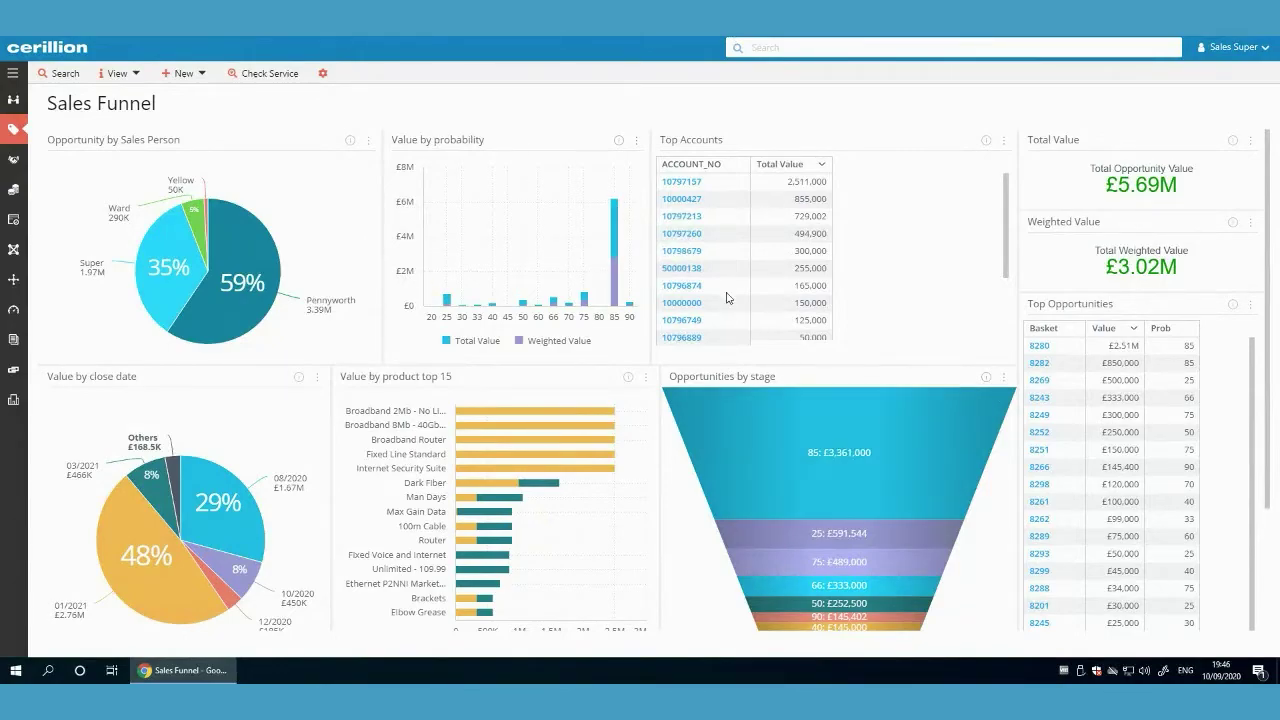
{"action": "left_click", "coordinate": [681, 185]}
- Open the demo account's Account Summary from the Top Accounts list
{"action": "left_click", "coordinate": [679, 186]}
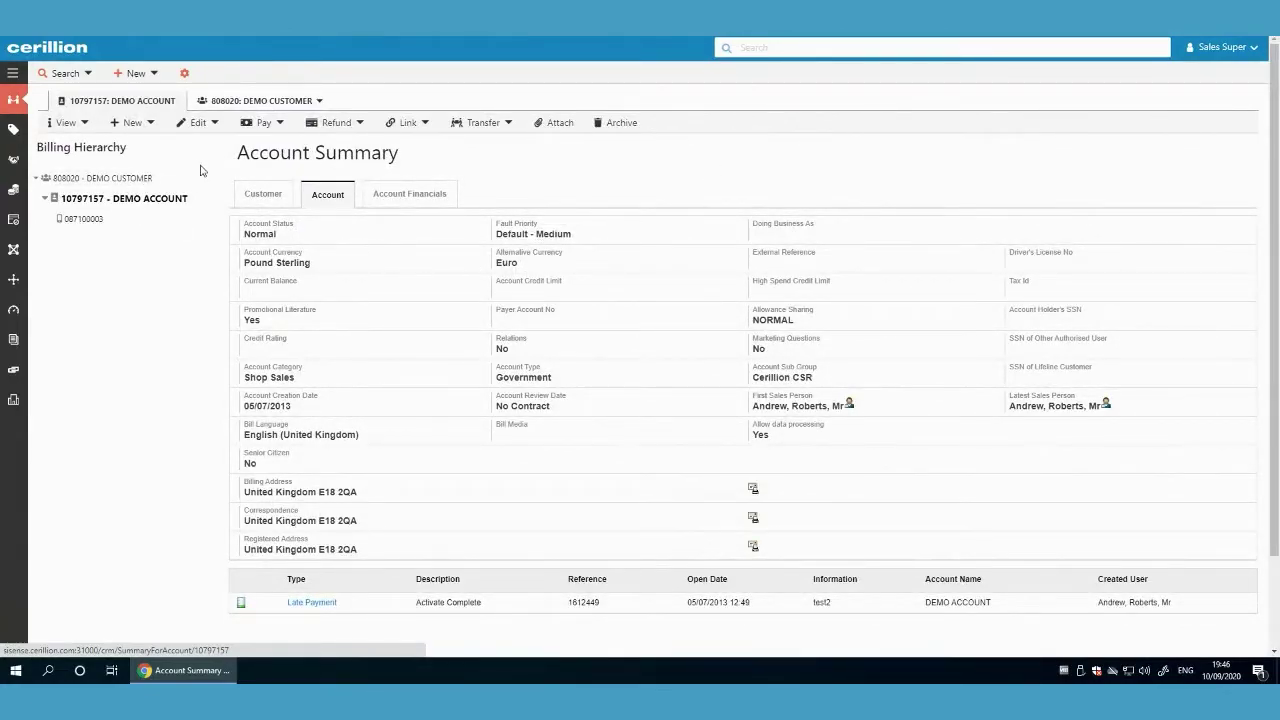
{"action": "left_click", "coordinate": [83, 126]}
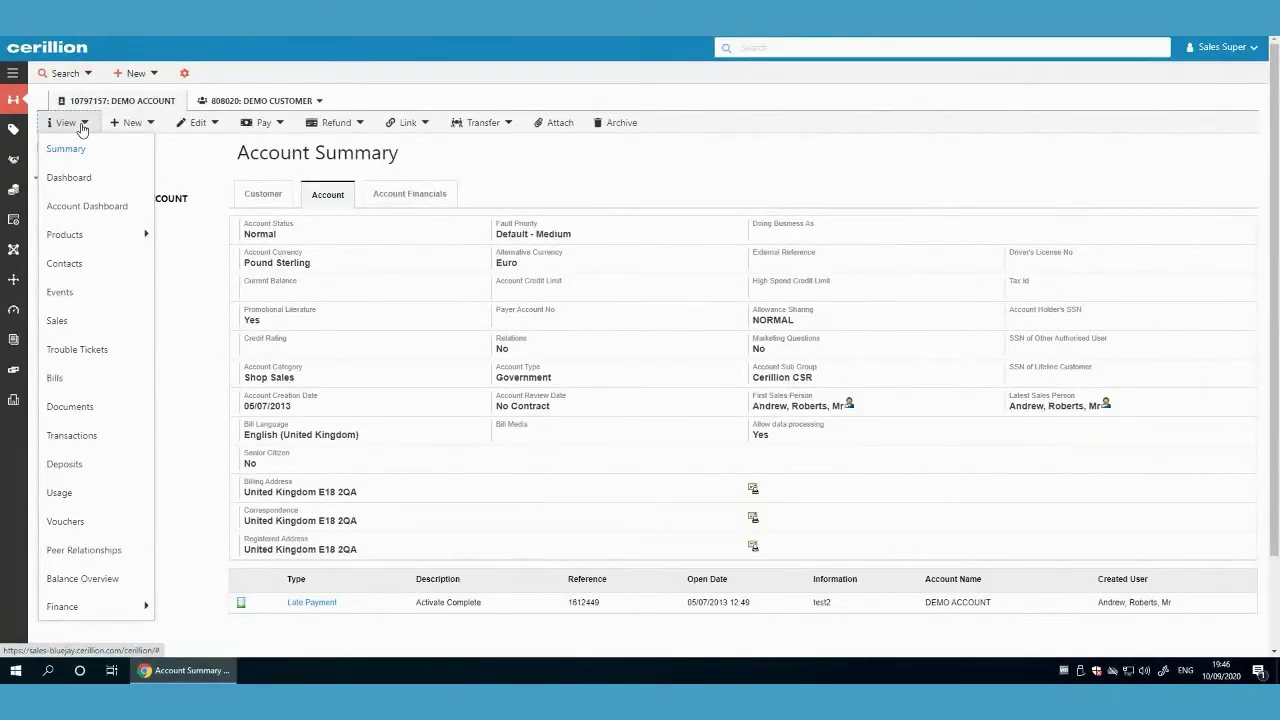
- Search the CRM by account number, retrying until Site First's Account Summary loads
{"action": "left_click", "coordinate": [826, 50]}
{"action": "type", "text": "10600003"}
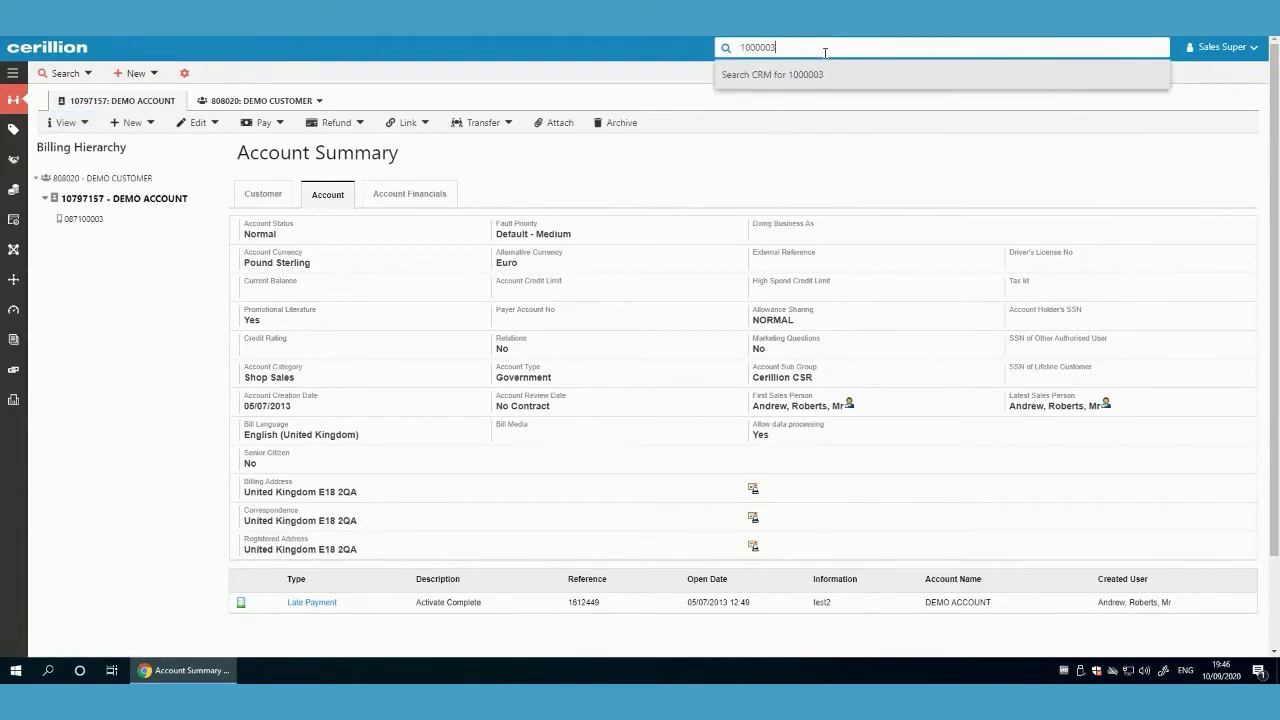
{"action": "key", "text": "Return"}
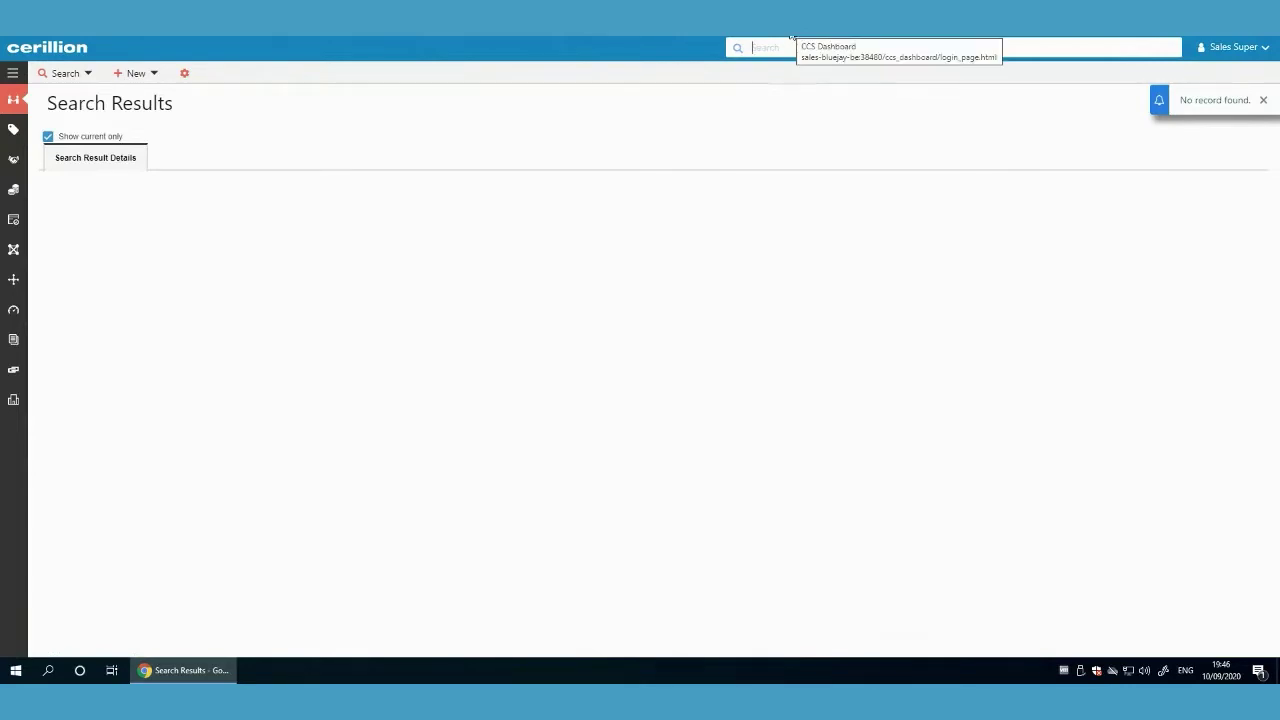
{"action": "type", "text": "10600000"}
{"action": "key", "text": "Return"}
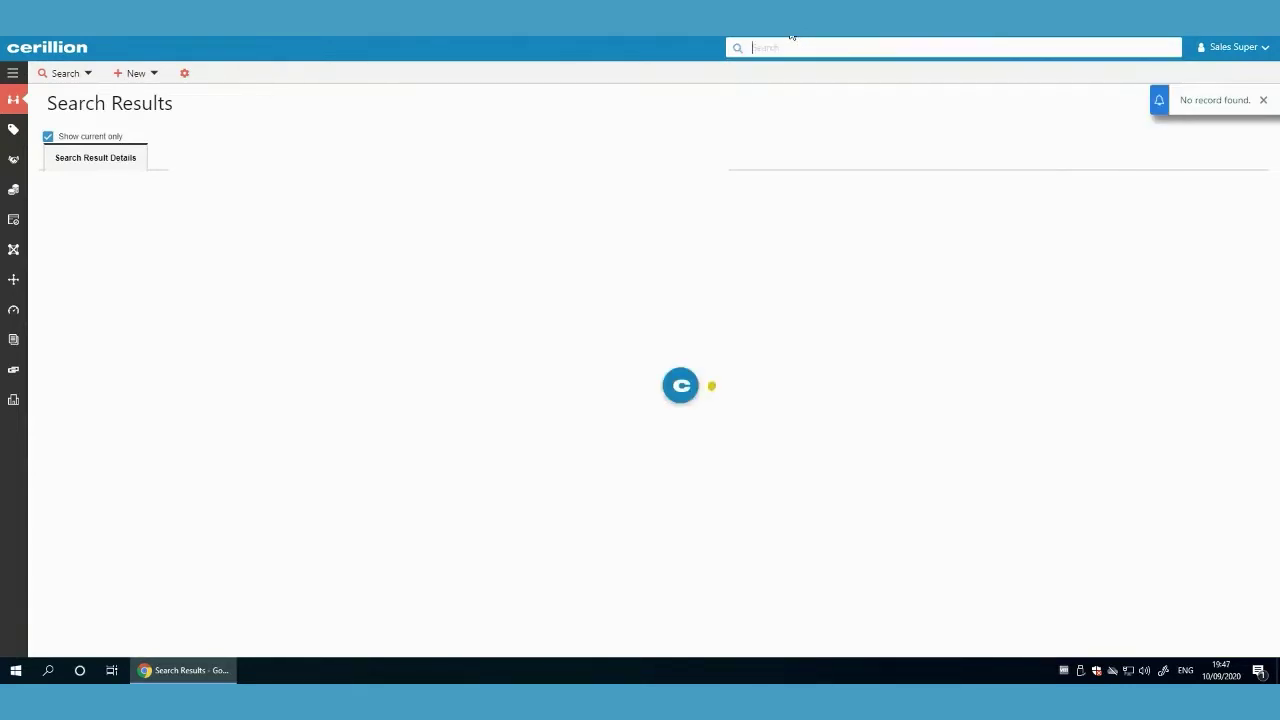
{"action": "left_click", "coordinate": [773, 43]}
{"action": "type", "text": "100000"}
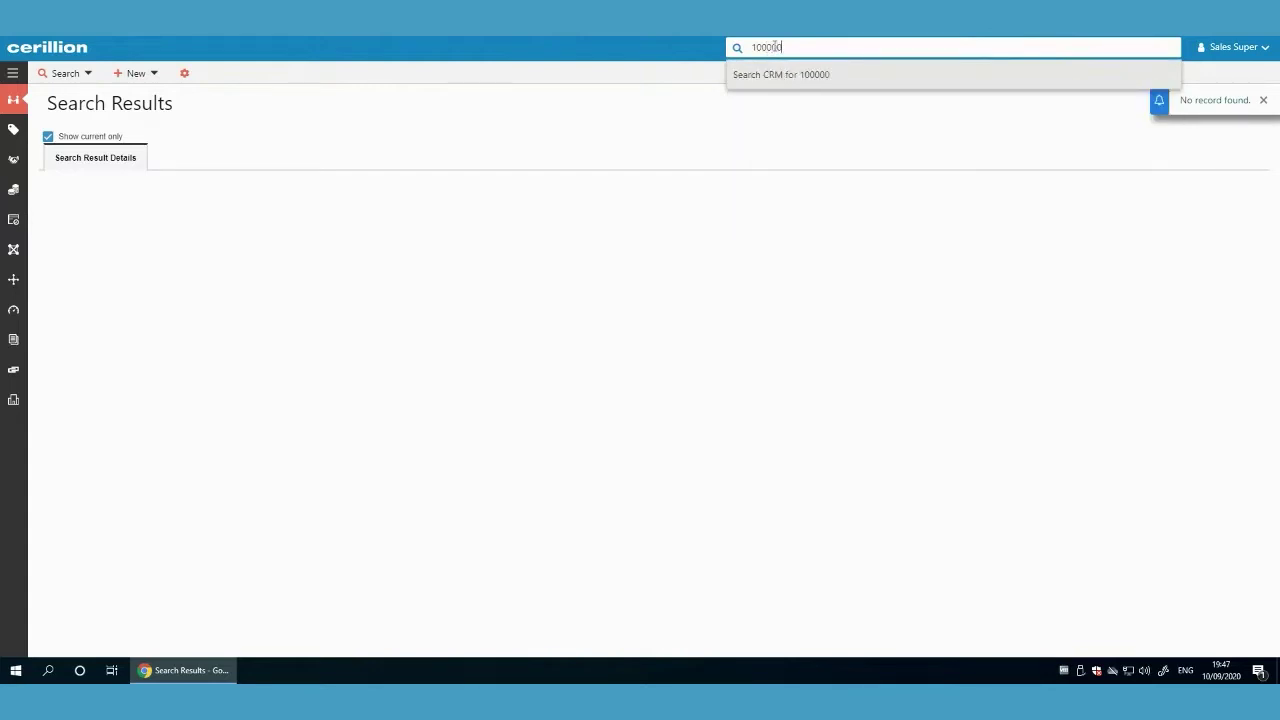
{"action": "key", "text": "Return"}
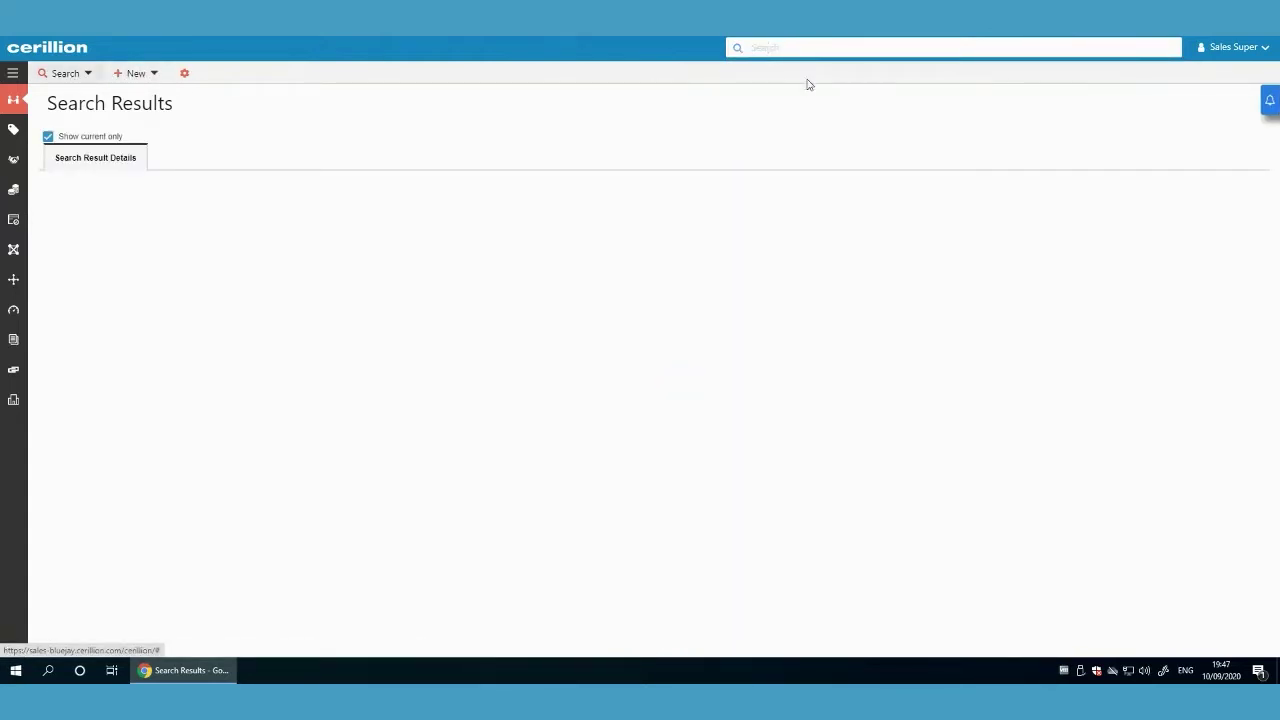
{"action": "left_click", "coordinate": [795, 49]}
{"action": "type", "text": "1000000"}
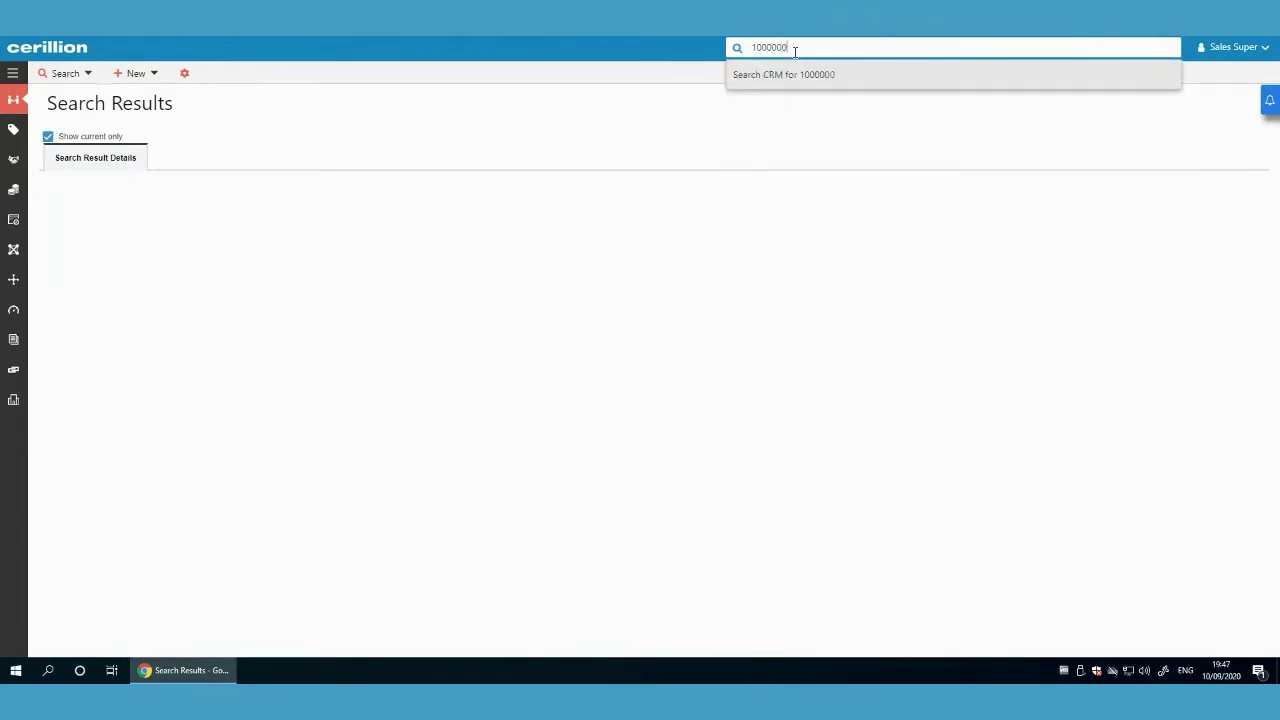
{"action": "key", "text": "Return"}
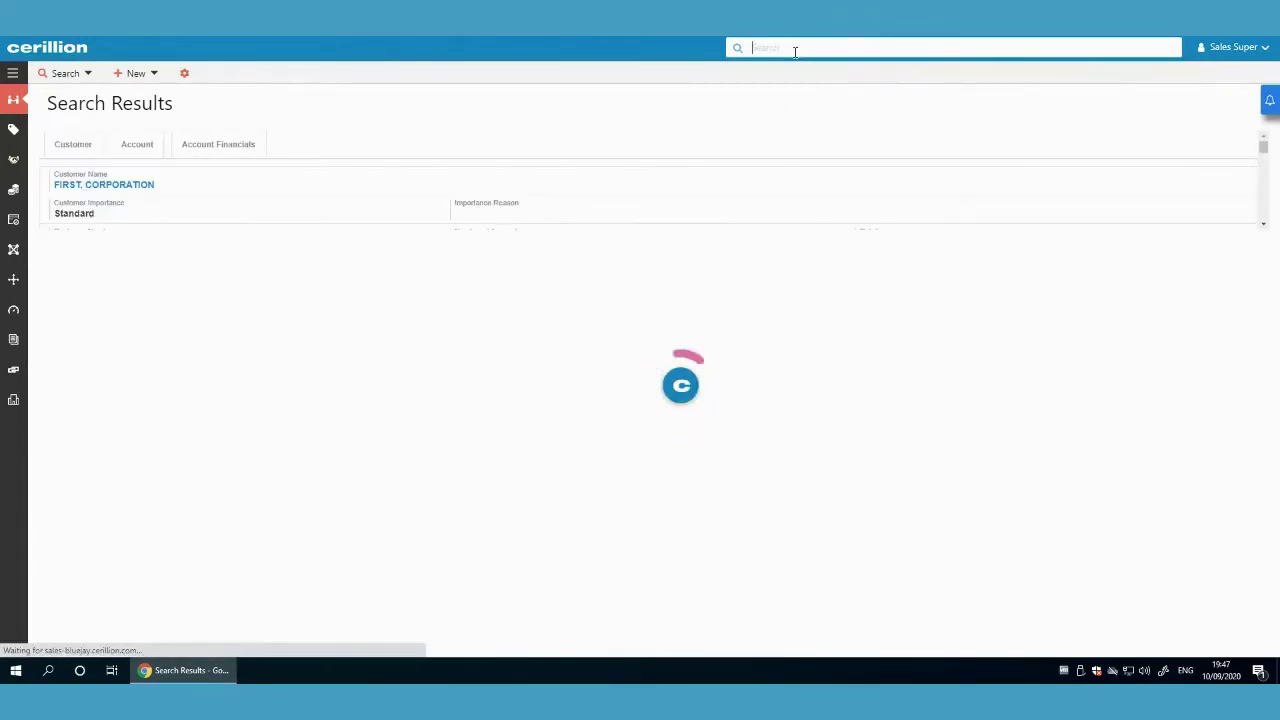
{"action": "left_click", "coordinate": [114, 122]}
- Browse the account's View, Edit, Link, New and Pay menus
{"action": "left_click", "coordinate": [86, 122]}
{"action": "left_click", "coordinate": [198, 123]}
{"action": "left_click", "coordinate": [408, 122]}
{"action": "left_click", "coordinate": [132, 122]}
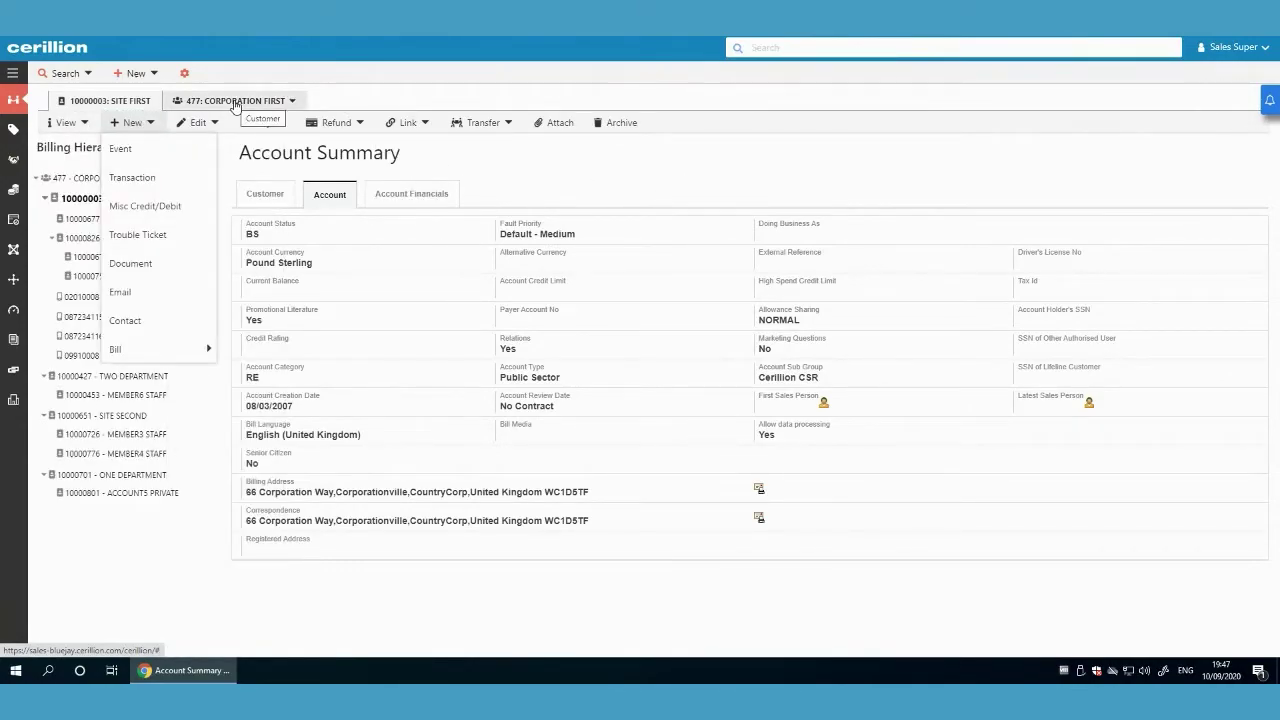
{"action": "left_click", "coordinate": [258, 122]}
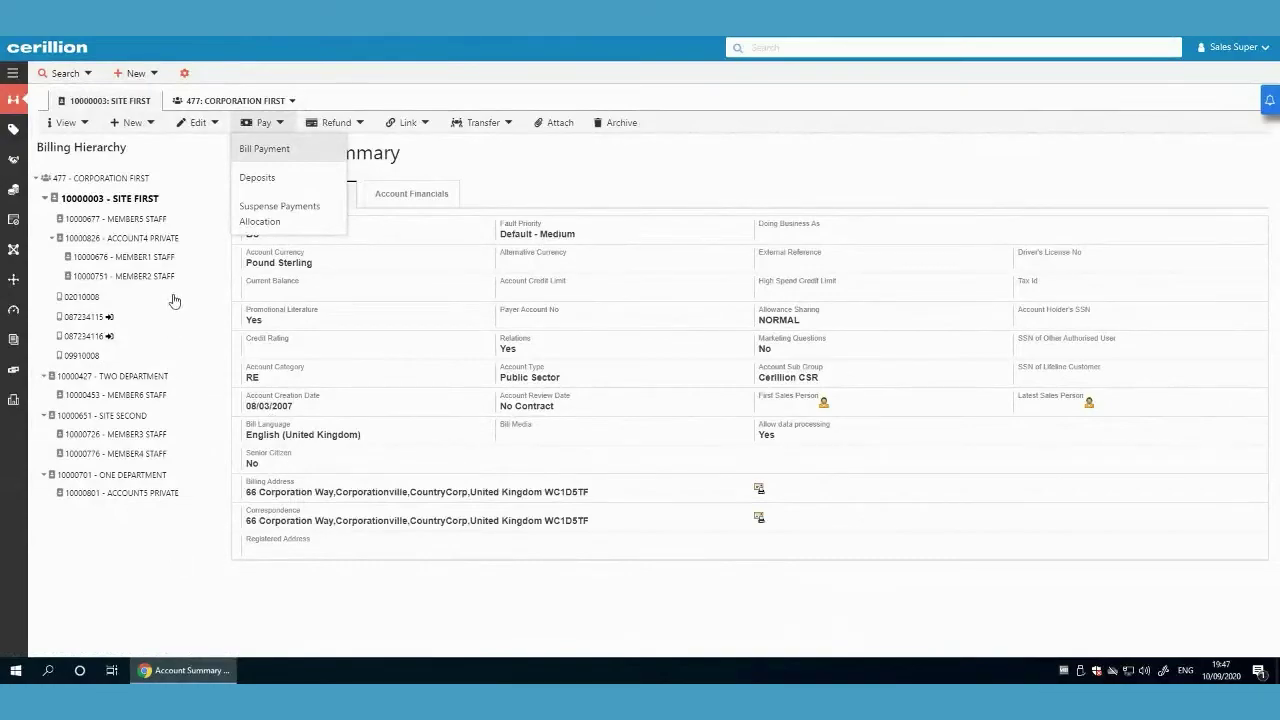
- Collapse ACCOUNT4 PRIVATE, Two Department, Site Second and One Department in the Billing Hierarchy
{"action": "left_click", "coordinate": [51, 238]}
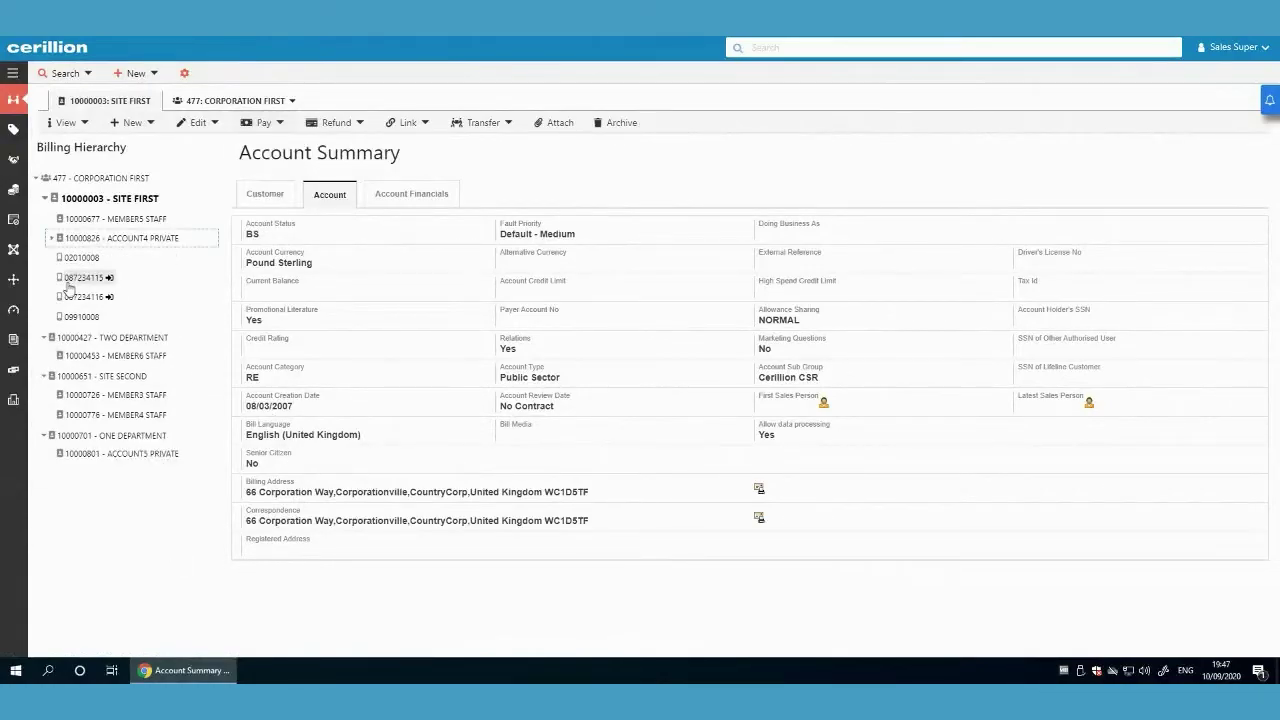
{"action": "left_click", "coordinate": [44, 337]}
{"action": "left_click", "coordinate": [44, 356]}
{"action": "left_click", "coordinate": [44, 376]}
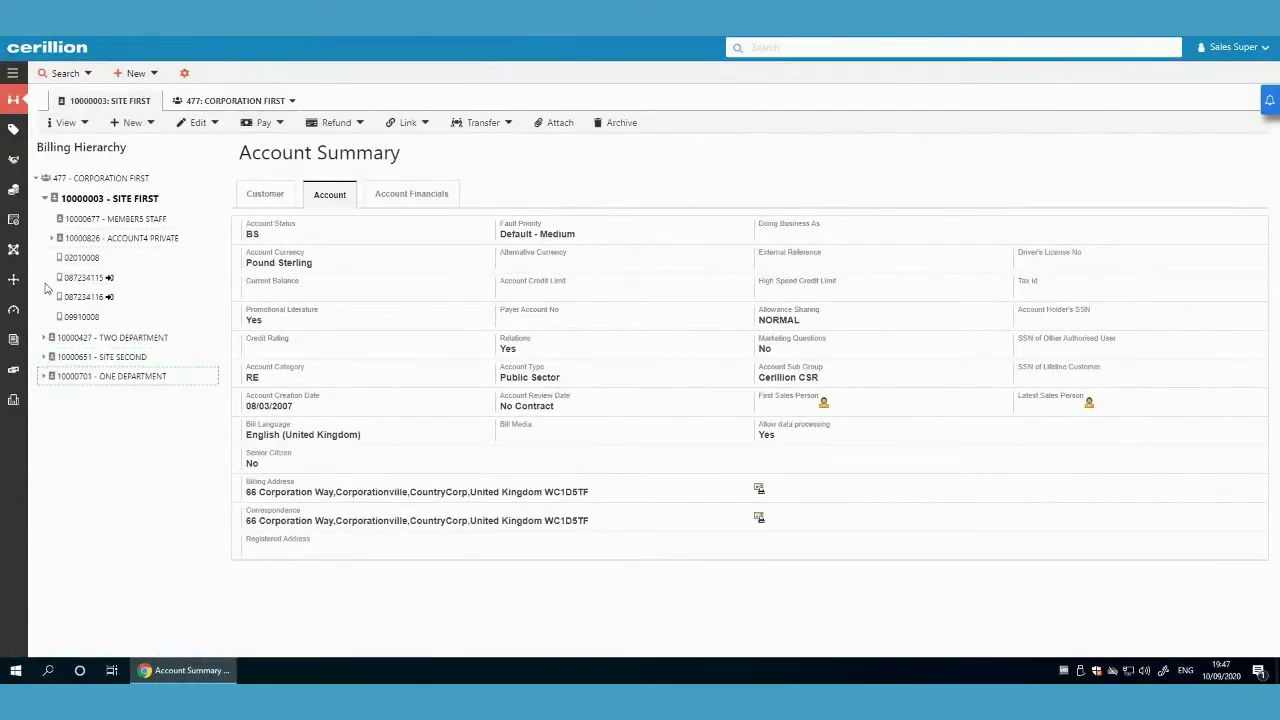
{"action": "left_click", "coordinate": [51, 238]}
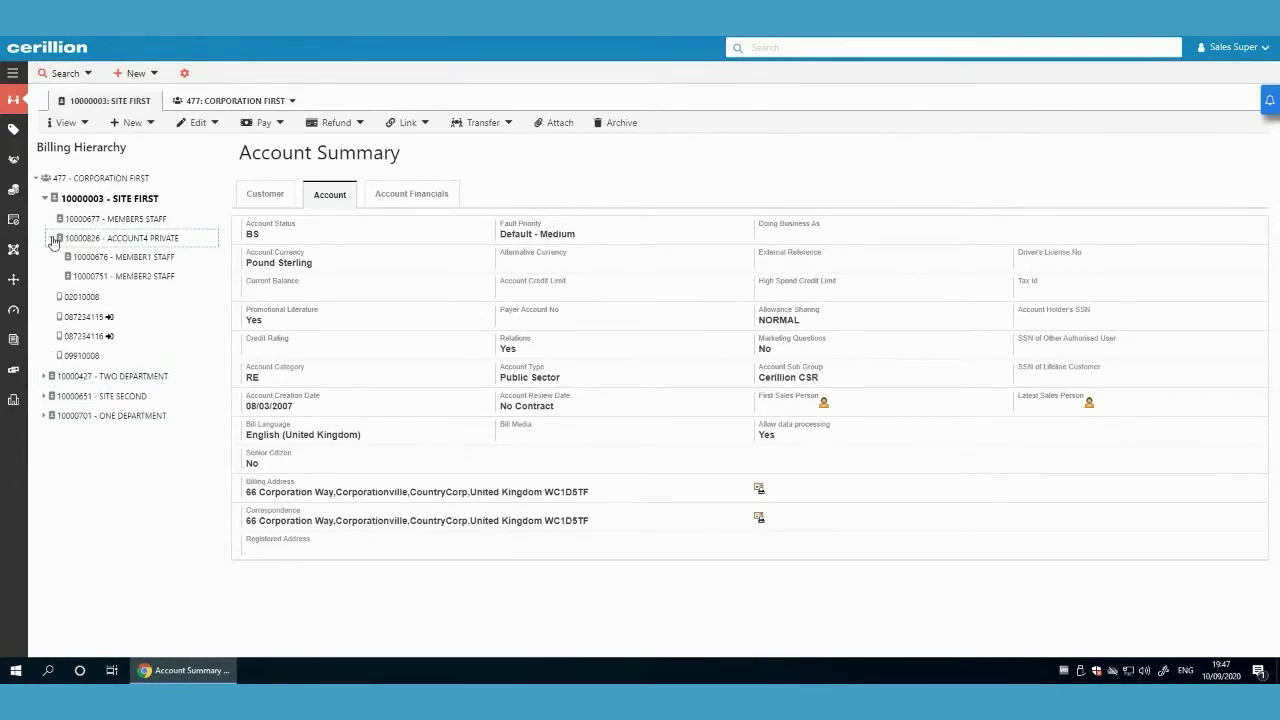
{"action": "left_click", "coordinate": [51, 238]}
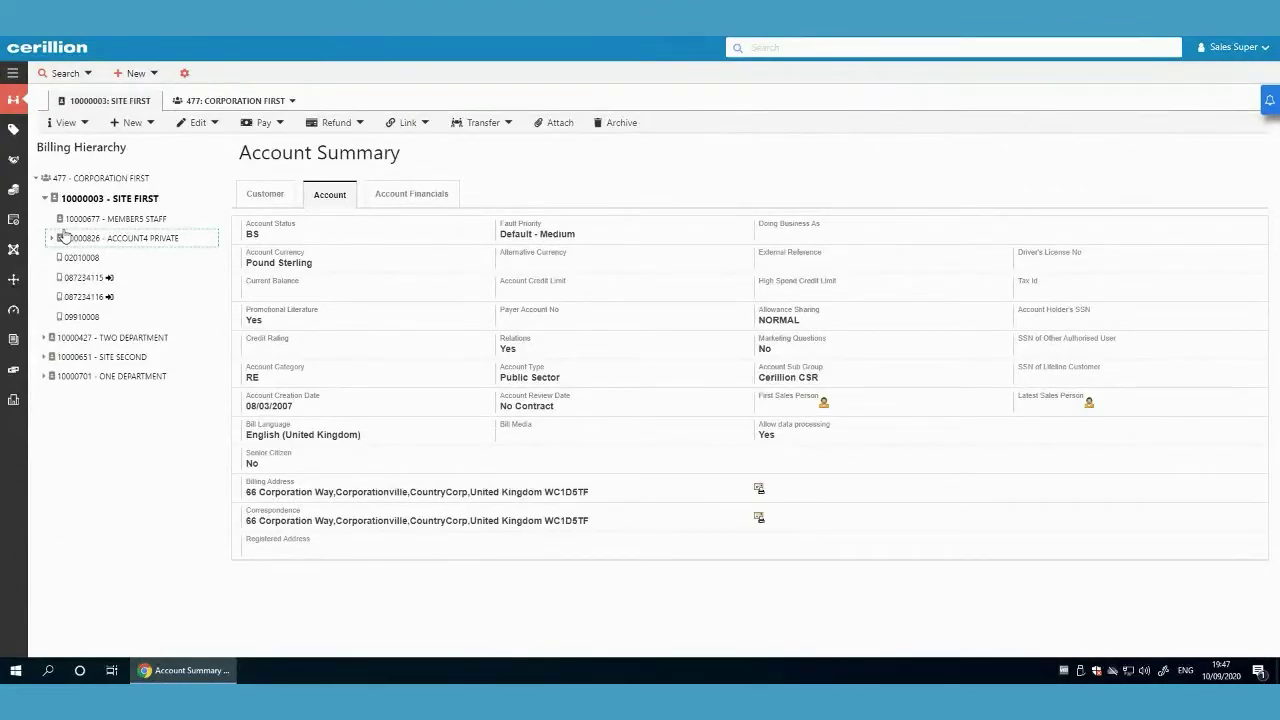
- Open Corporation First's Organisation Tree via the breadcrumb's View > Hierarchy
{"action": "left_click", "coordinate": [93, 122]}
{"action": "left_click", "coordinate": [215, 101]}
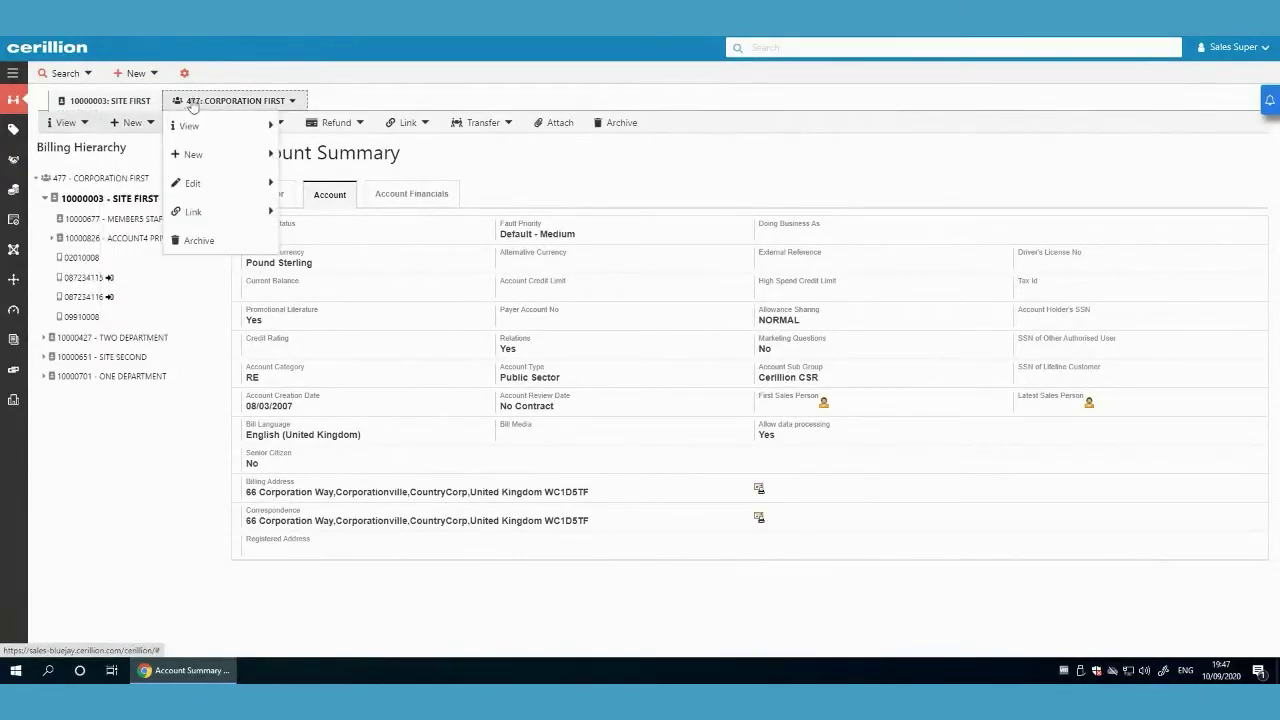
{"action": "mouse_move", "coordinate": [189, 134]}
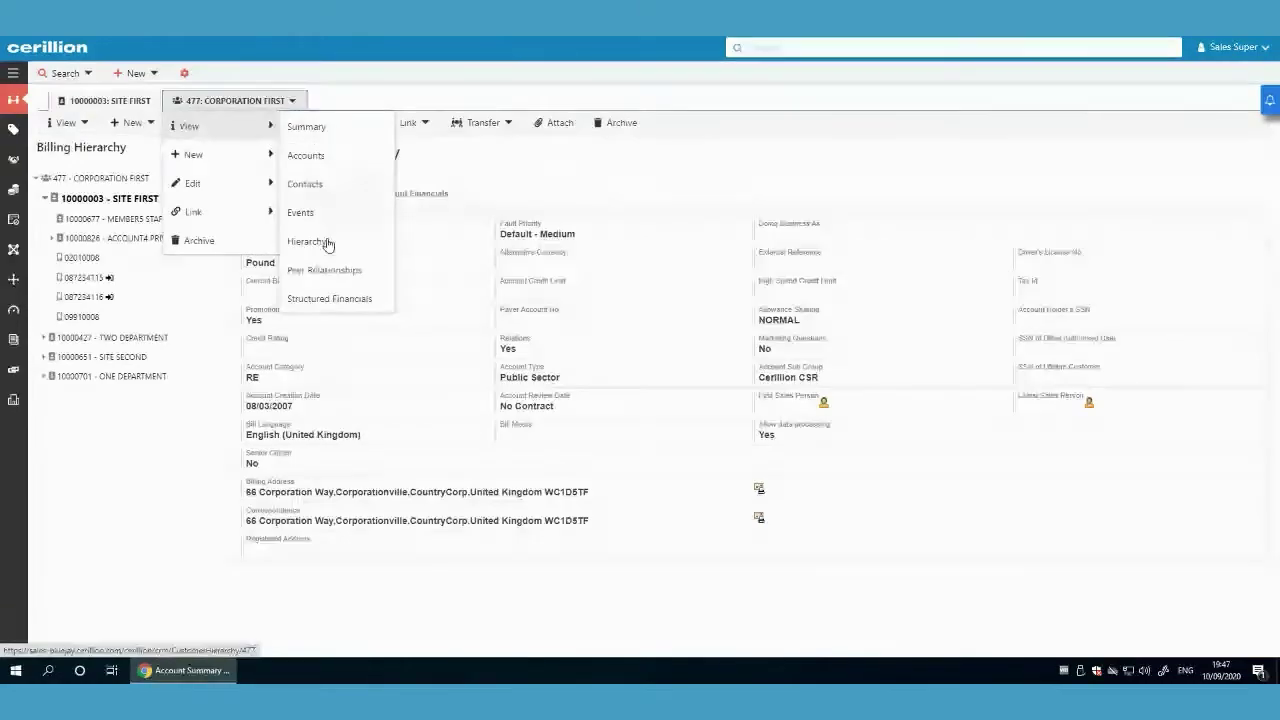
{"action": "left_click", "coordinate": [307, 242]}
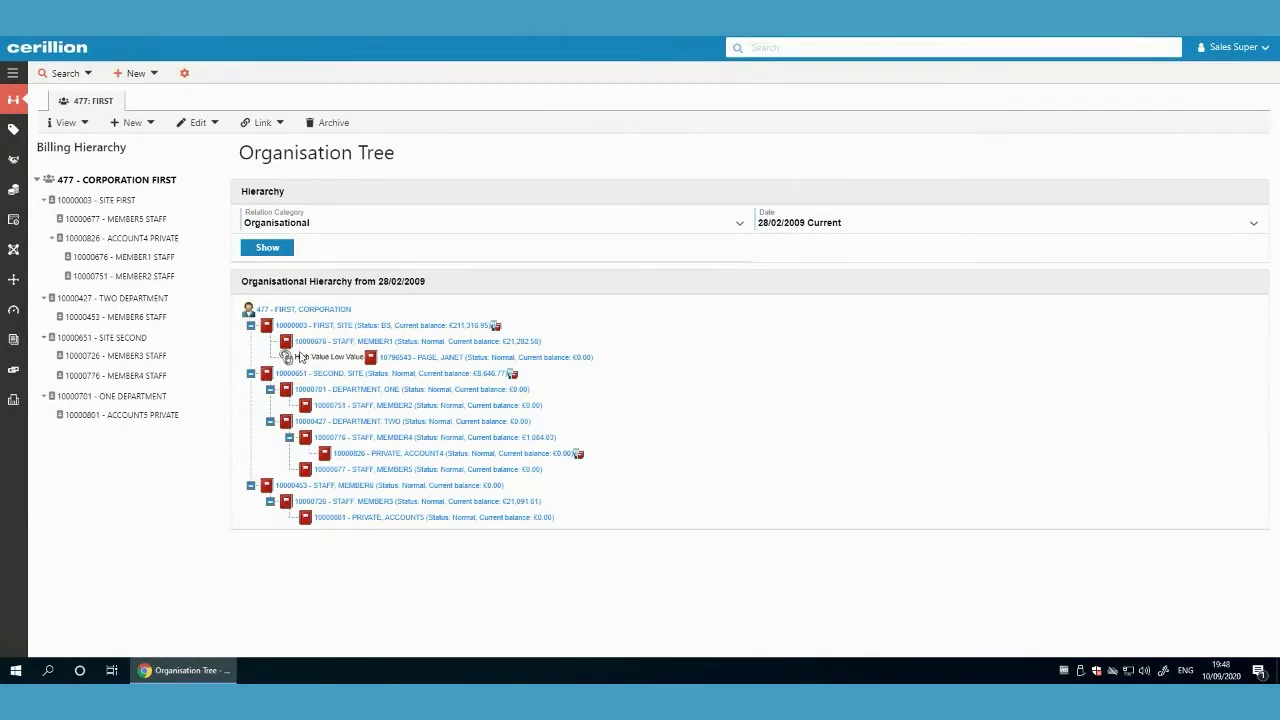
- Go to Bills in the sidebar and choose View > Billing Dashboard
{"action": "mouse_move", "coordinate": [285, 360]}
{"action": "mouse_move", "coordinate": [497, 330]}
{"action": "left_click", "coordinate": [14, 342]}
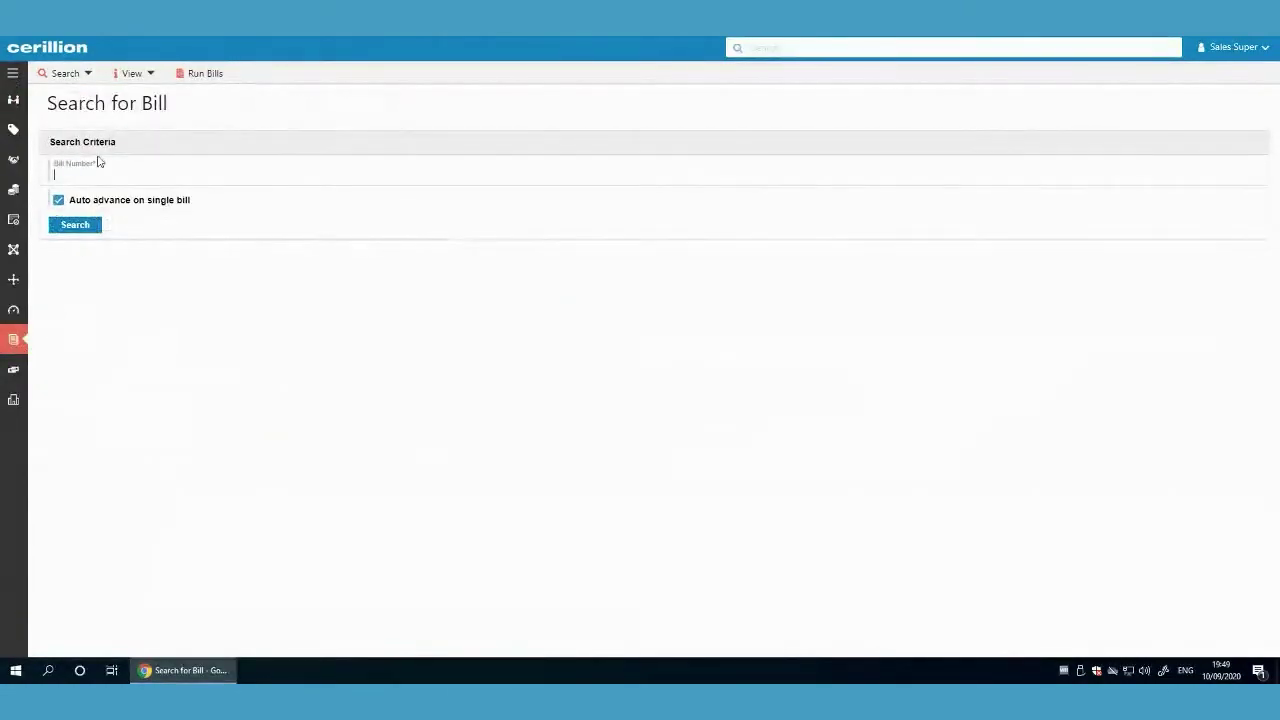
{"action": "left_click", "coordinate": [125, 80]}
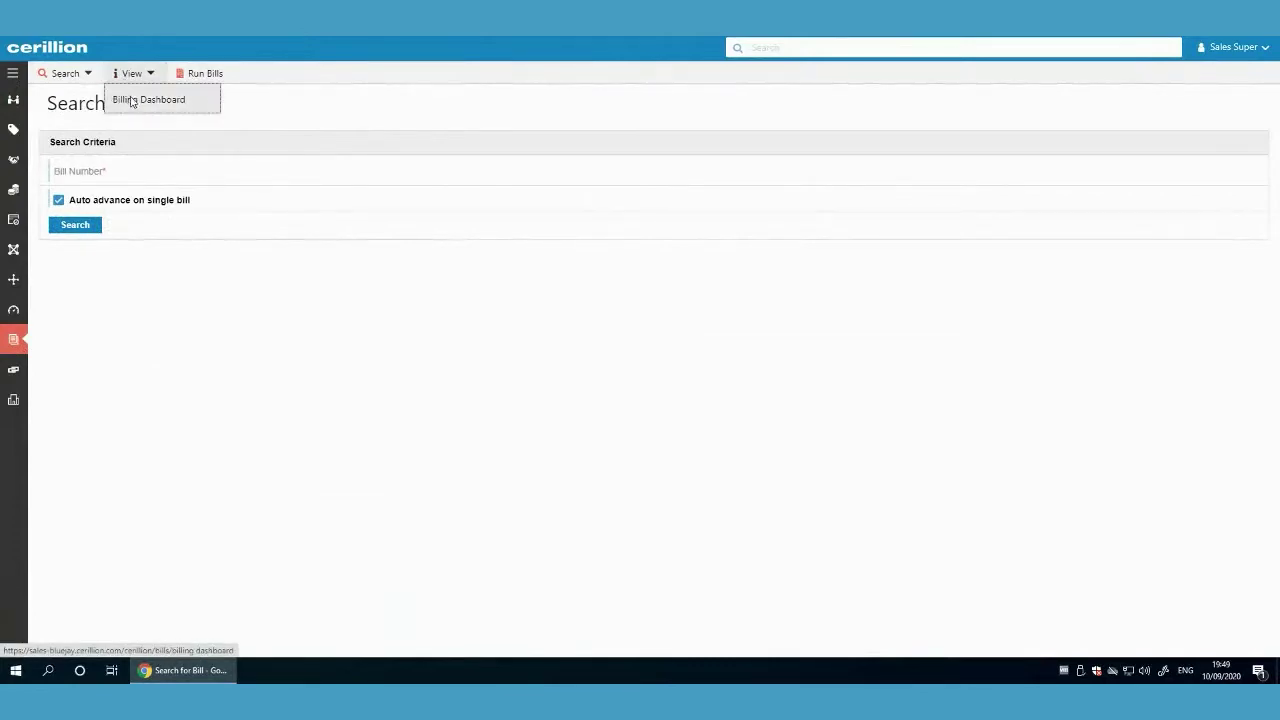
{"action": "left_click", "coordinate": [123, 97]}
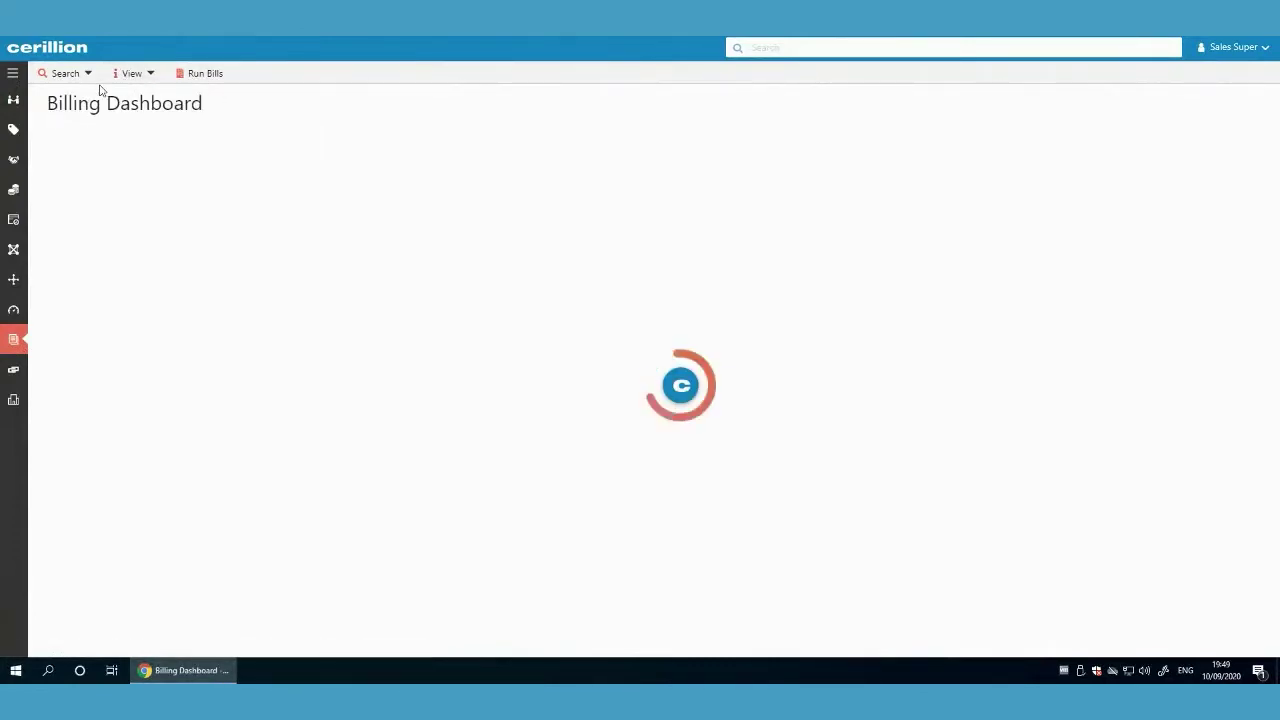
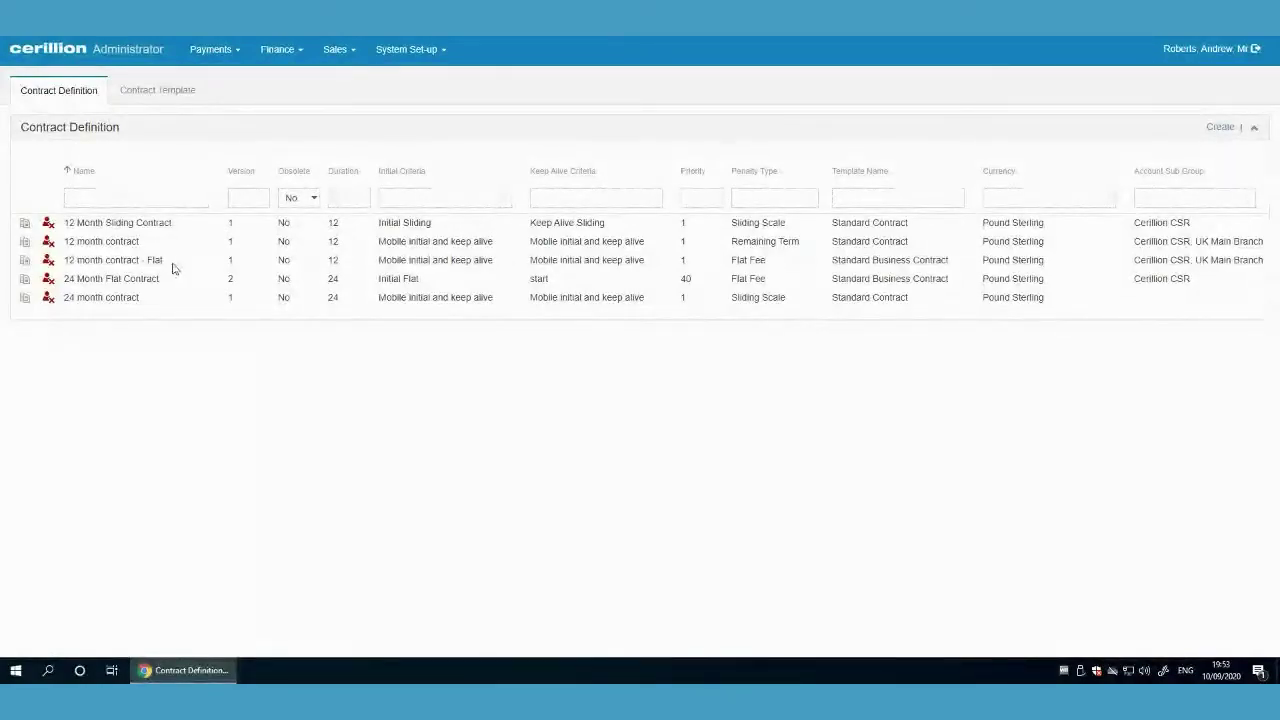
- Duplicate the 12 Month Sliding Contract definition and review the copy's penalty and template details
{"action": "left_click", "coordinate": [33, 226]}
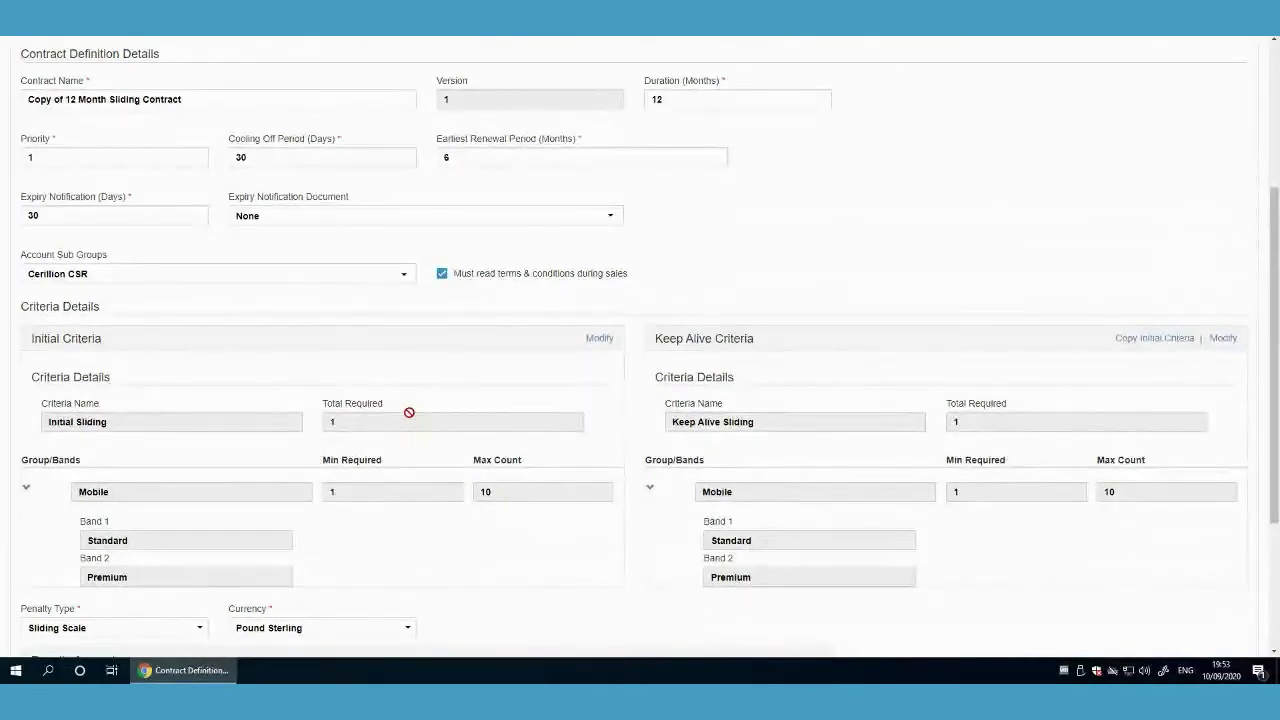
{"action": "scroll", "coordinate": [404, 440], "scroll_direction": "down", "scroll_amount": 3}
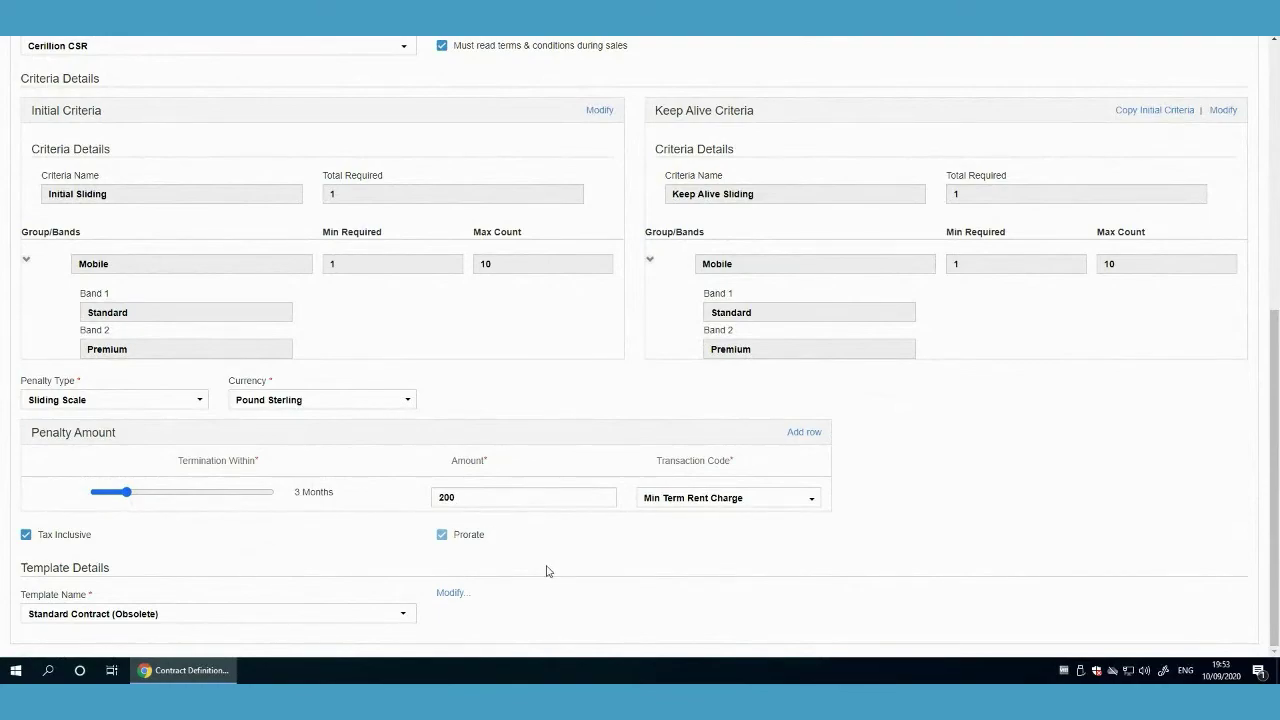
{"action": "scroll", "coordinate": [471, 603], "scroll_direction": "up", "scroll_amount": 5}
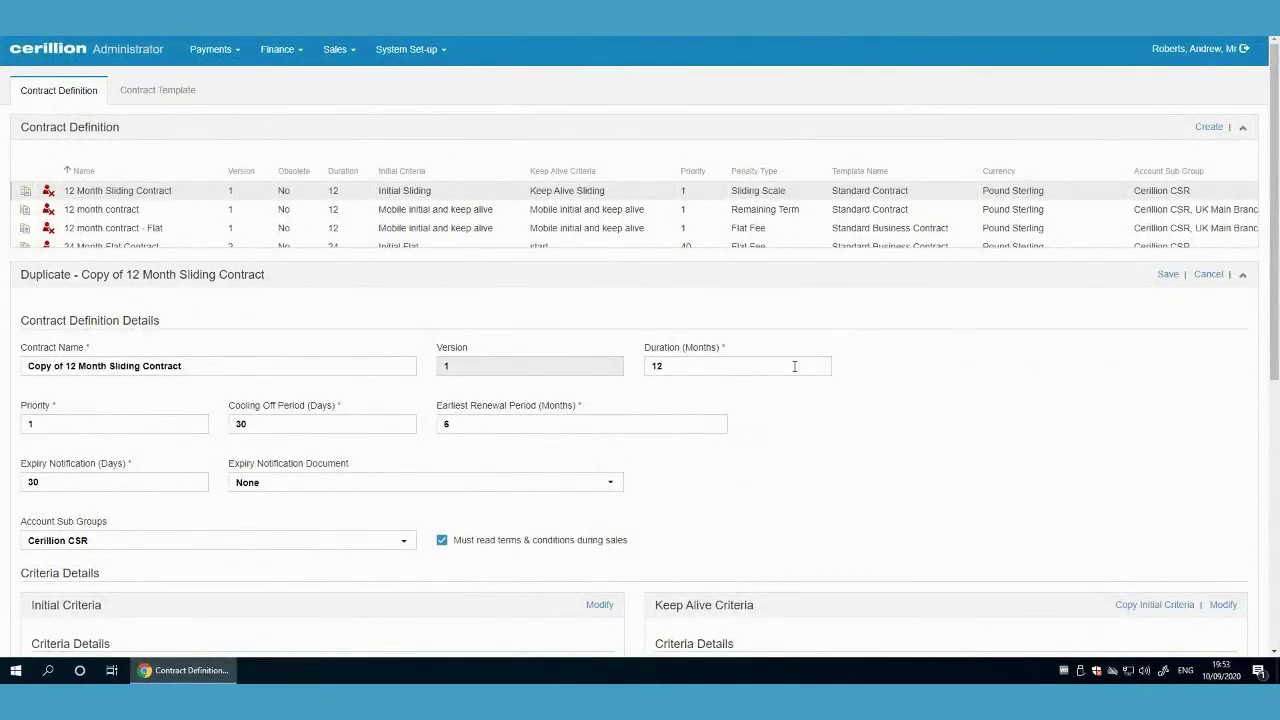
- Duplicate the Standard 12 month contract template and read through its layout terms
{"action": "left_click", "coordinate": [138, 95]}
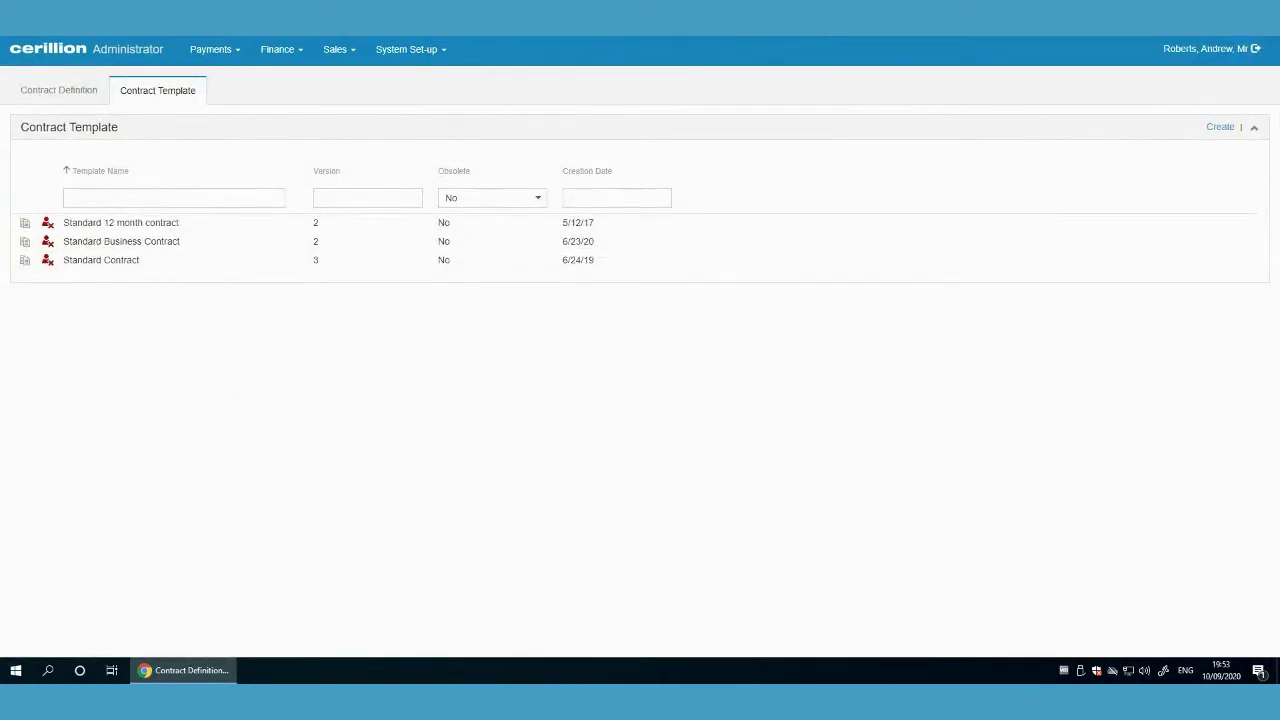
{"action": "left_click", "coordinate": [25, 223]}
{"action": "scroll", "coordinate": [460, 470], "scroll_direction": "down", "scroll_amount": 2}
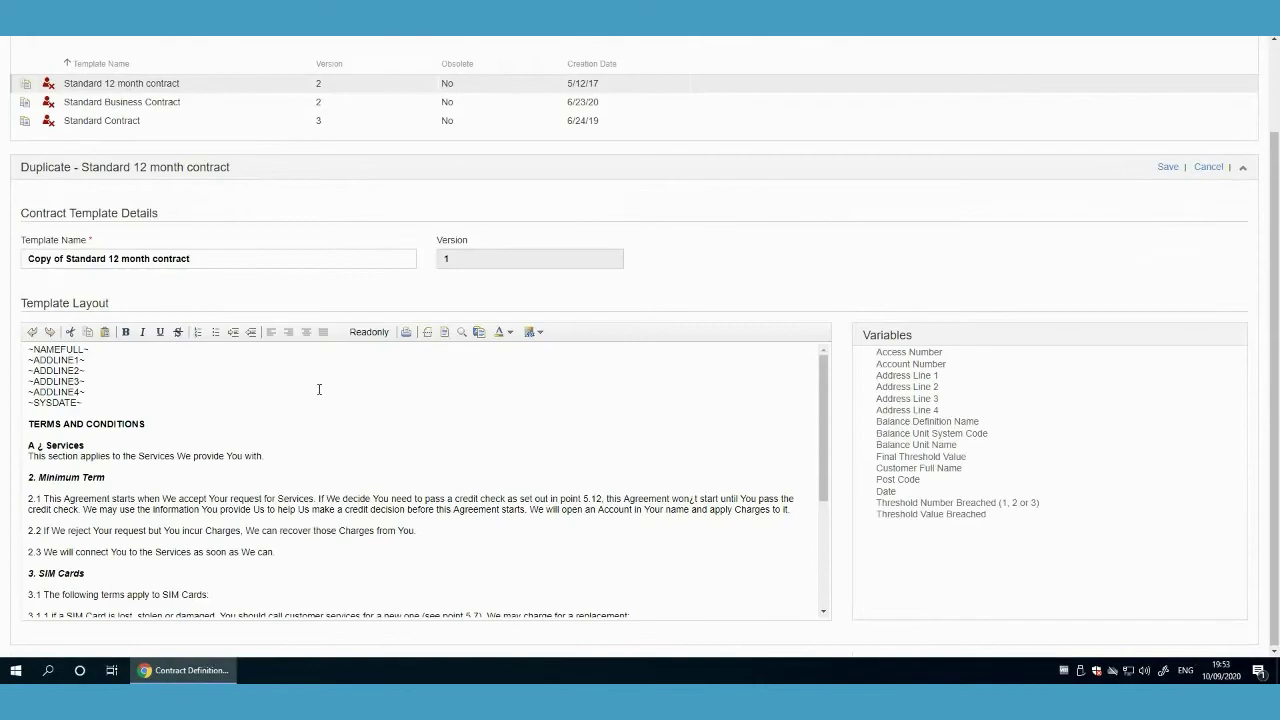
{"action": "scroll", "coordinate": [326, 432], "scroll_direction": "down", "scroll_amount": 1}
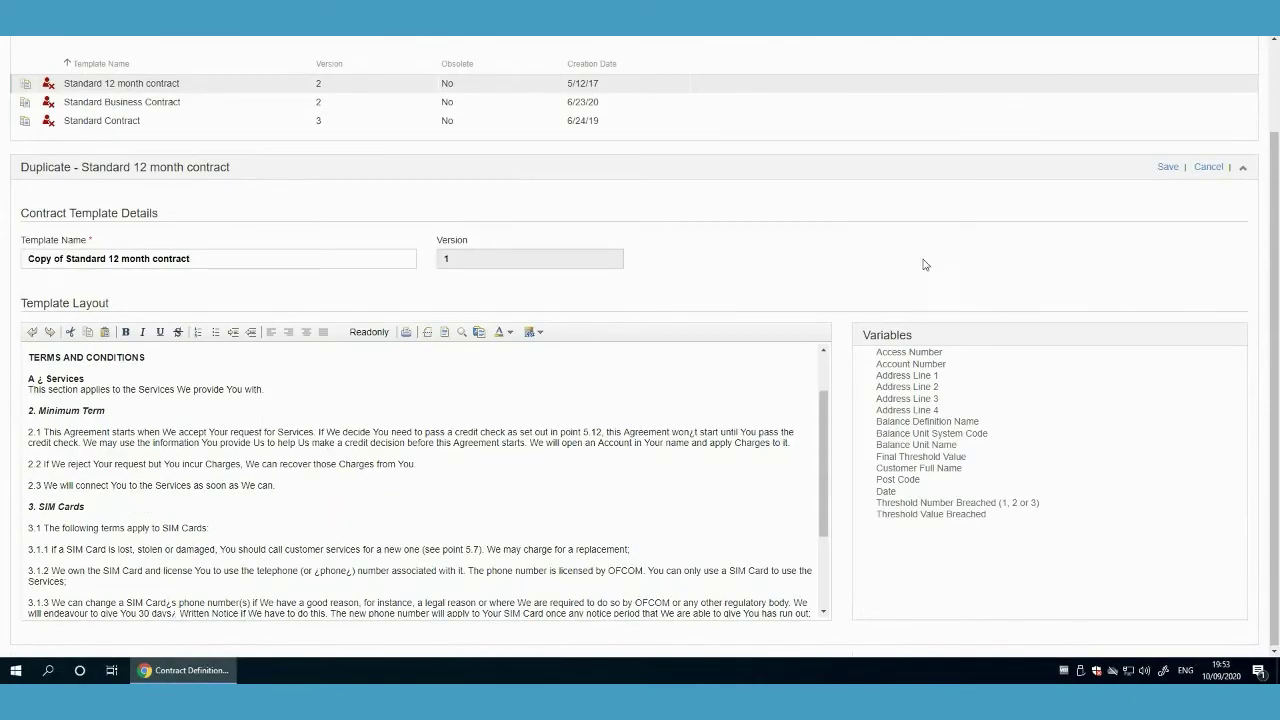
{"action": "scroll", "coordinate": [295, 500], "scroll_direction": "down", "scroll_amount": 2}
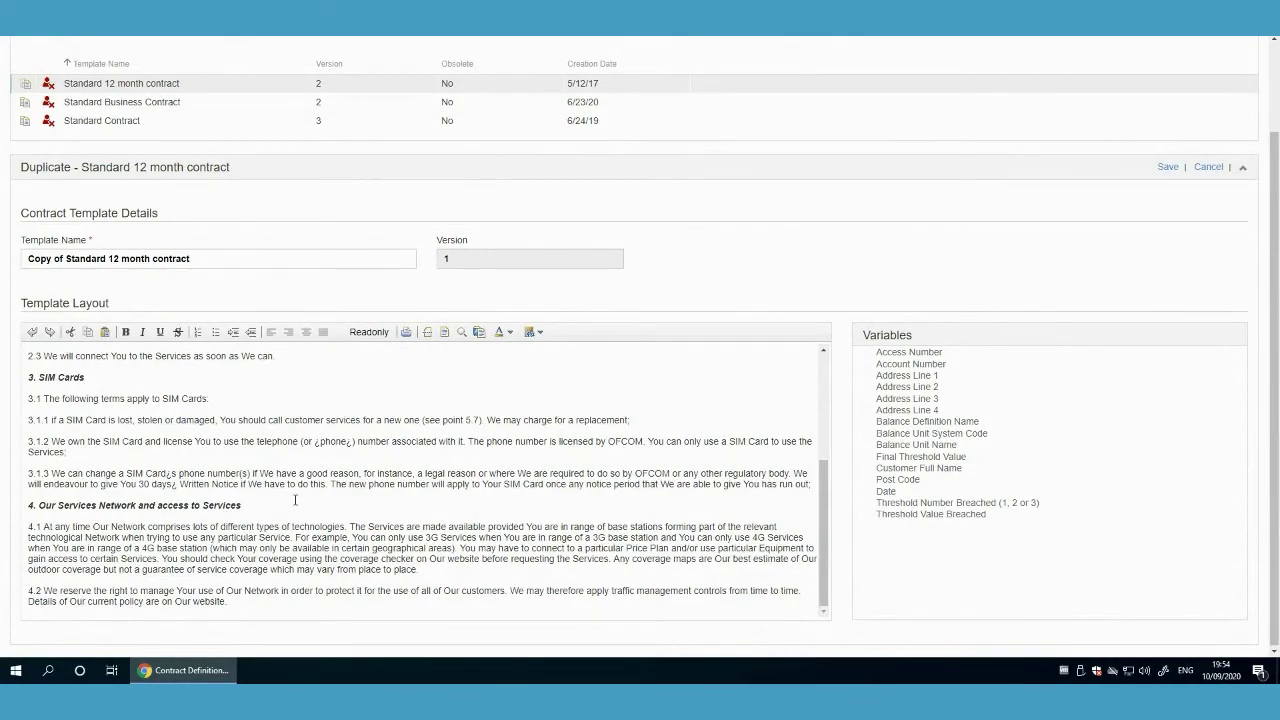
{"action": "scroll", "coordinate": [305, 495], "scroll_direction": "up", "scroll_amount": 8}
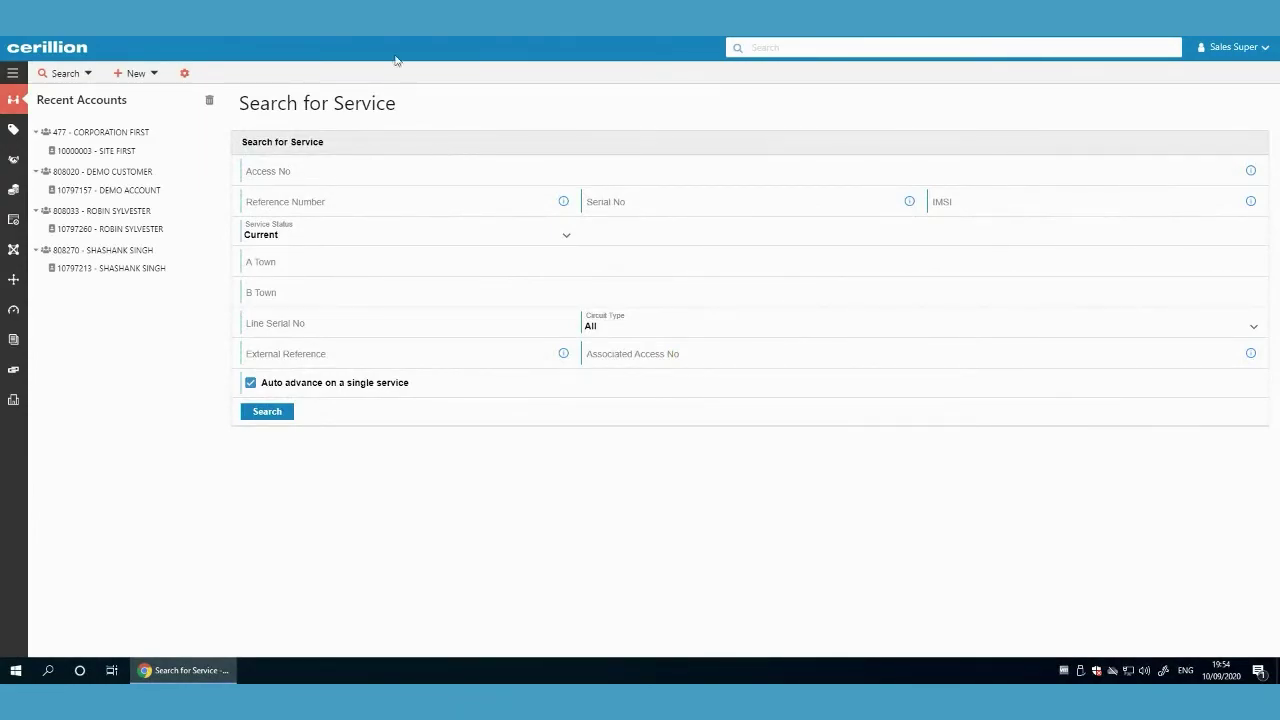
- Show the CRM New menu with Customer, Customer w/Contact and Create Lead options
{"action": "left_click", "coordinate": [137, 81]}
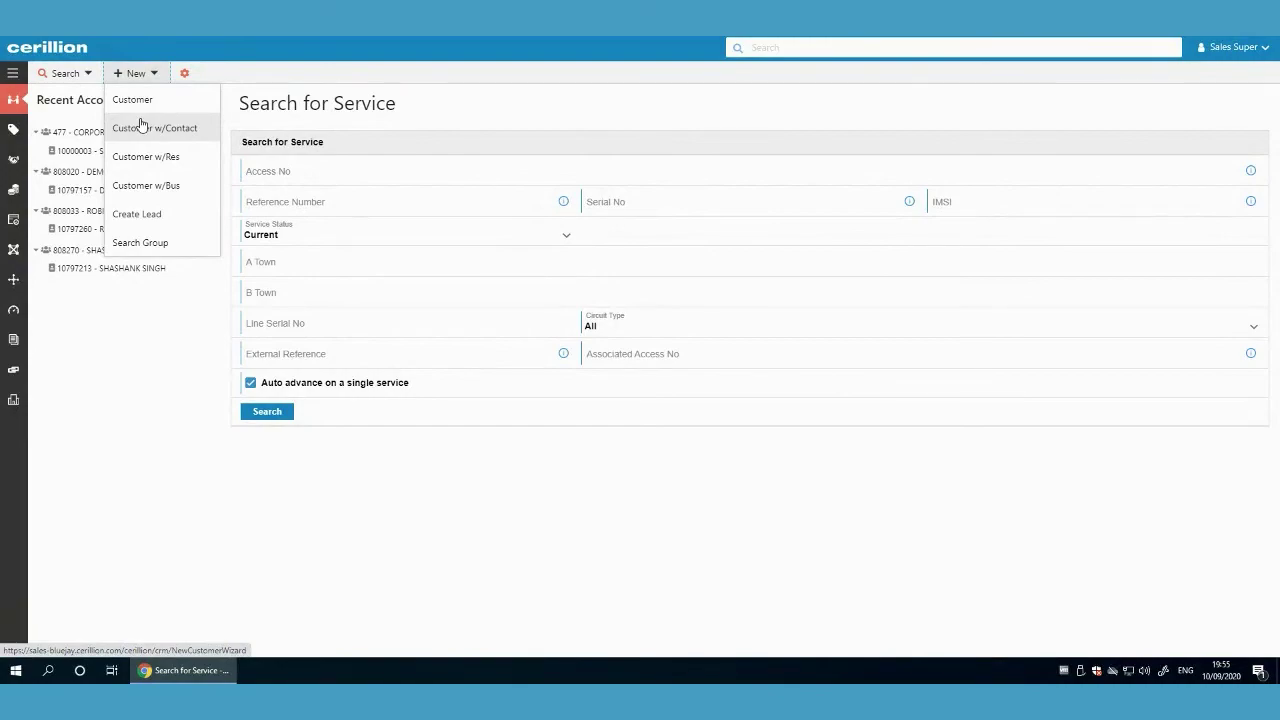
- Start a new lead and keep Standard as its Customer Importance
{"action": "left_click", "coordinate": [142, 157]}
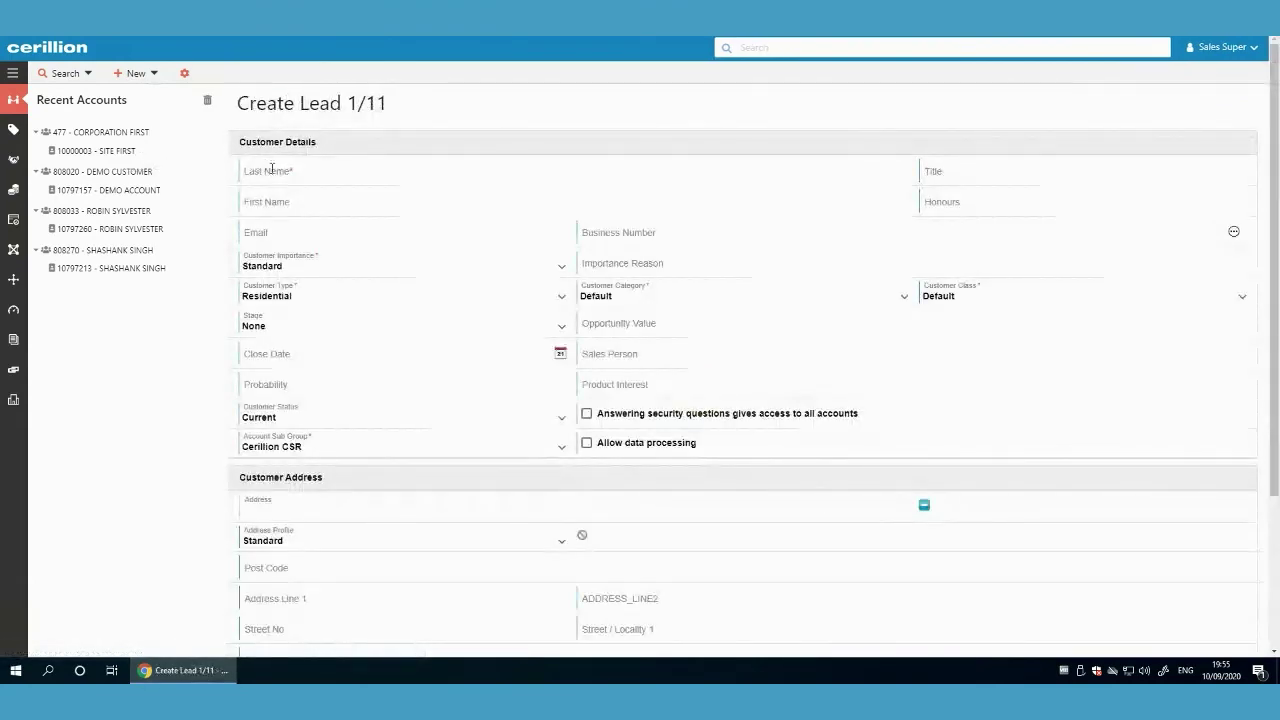
{"action": "left_click", "coordinate": [339, 272]}
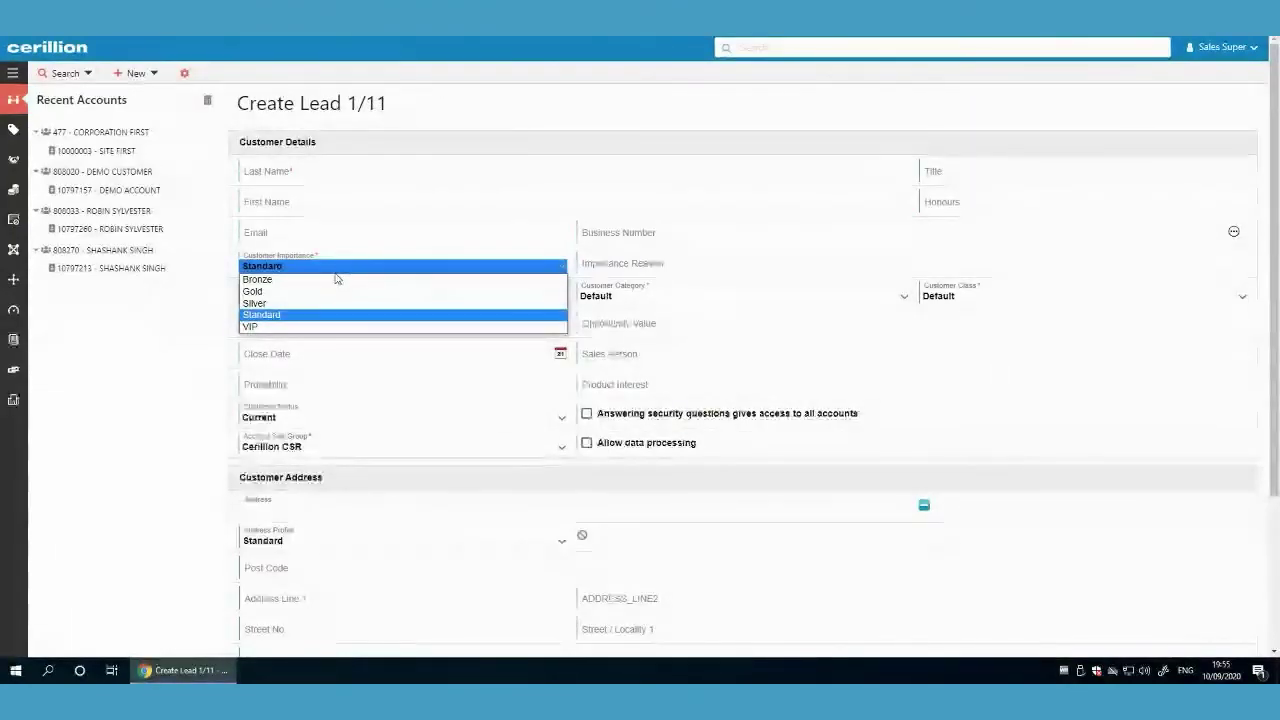
{"action": "left_click", "coordinate": [262, 314]}
- Keep Residential as Customer Type and view the Customer Category options
{"action": "left_click", "coordinate": [284, 298]}
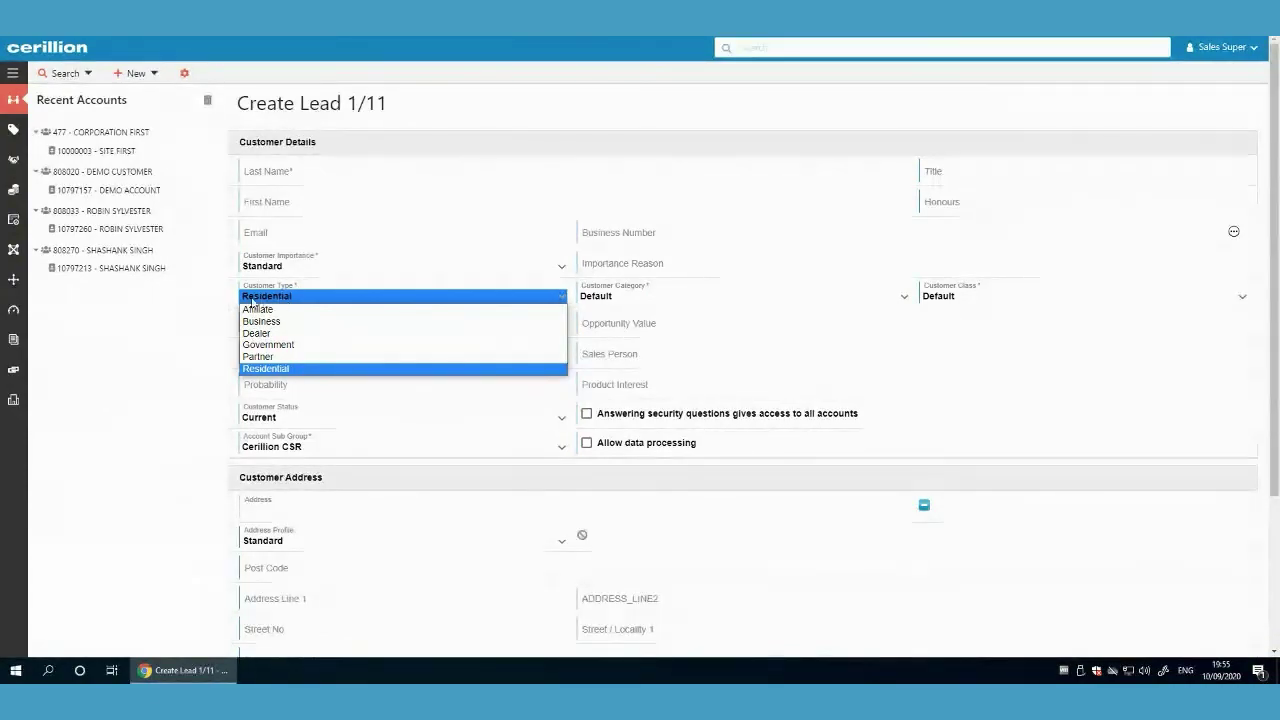
{"action": "left_click", "coordinate": [380, 106]}
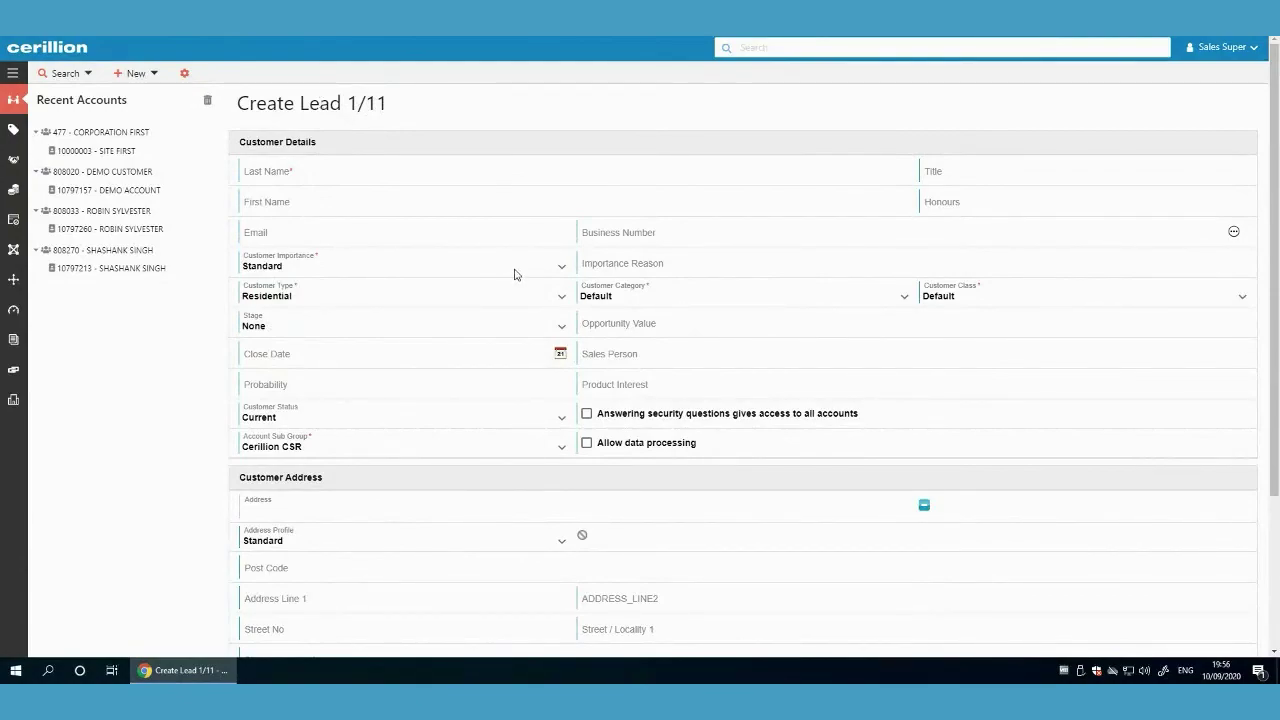
{"action": "left_click", "coordinate": [600, 295]}
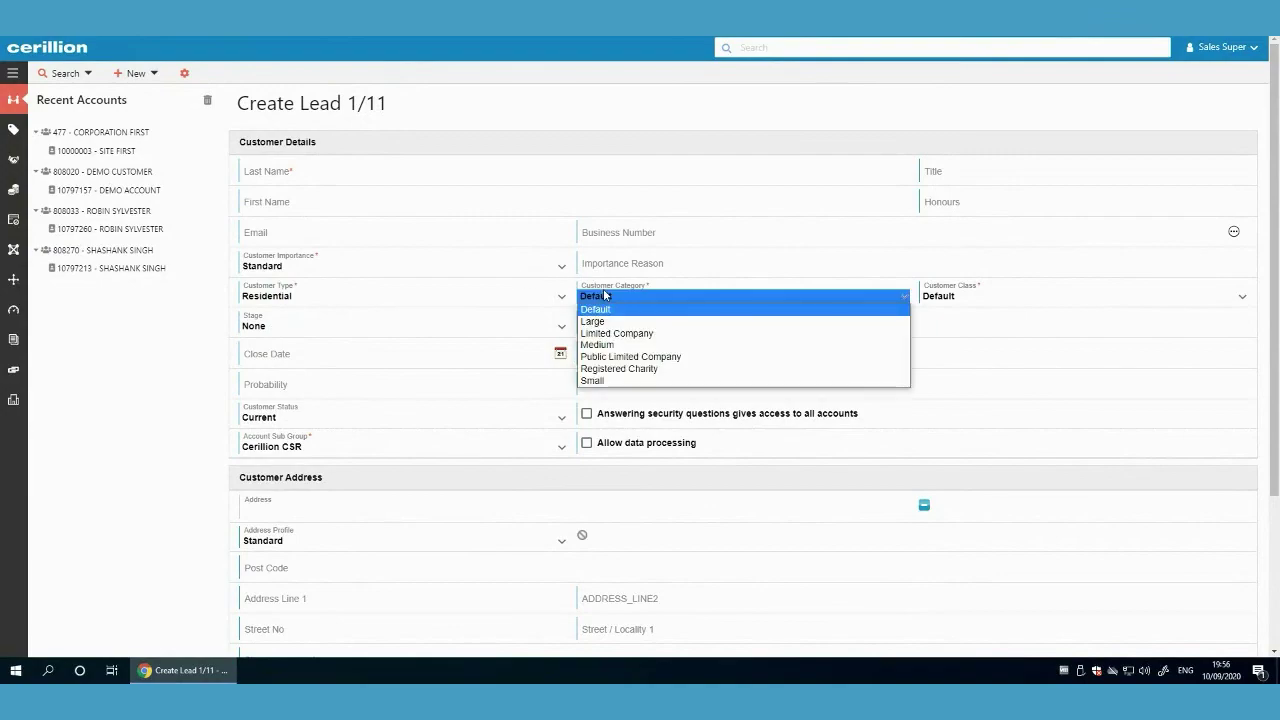